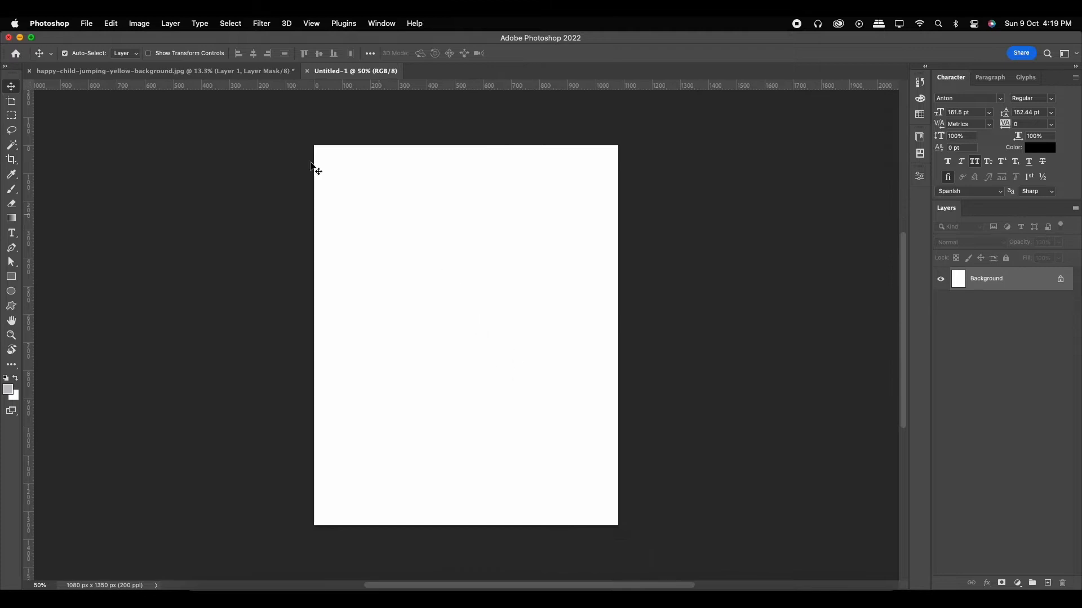
Step: Copy the masked boy layer from the happy-child-jumping photo into the Untitled-1 document and convert it to a smart object
click(248, 71)
drag(388, 316, 462, 338)
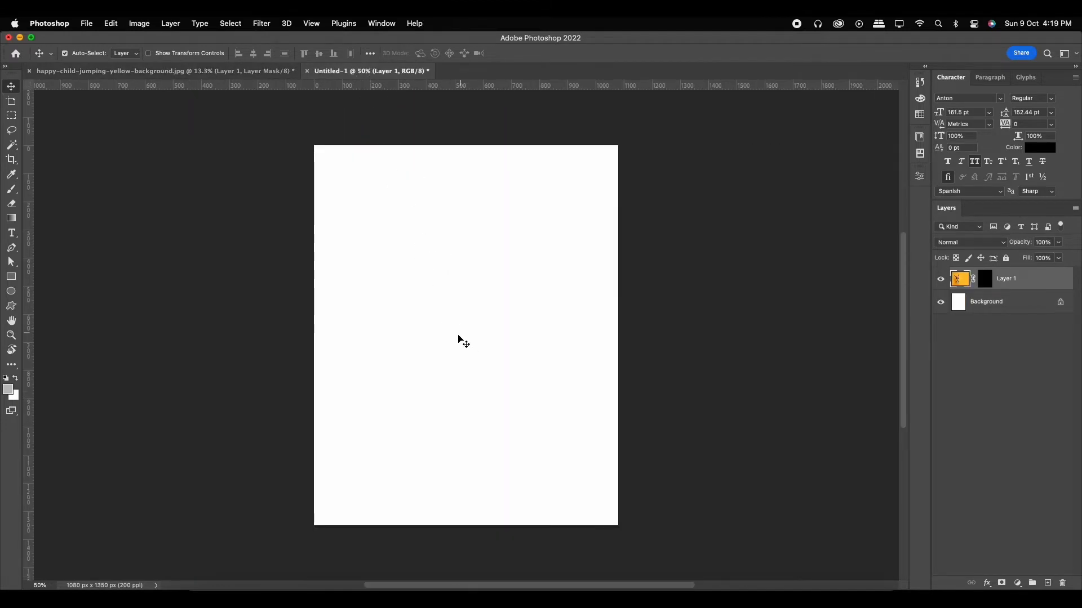
right_click(1005, 284)
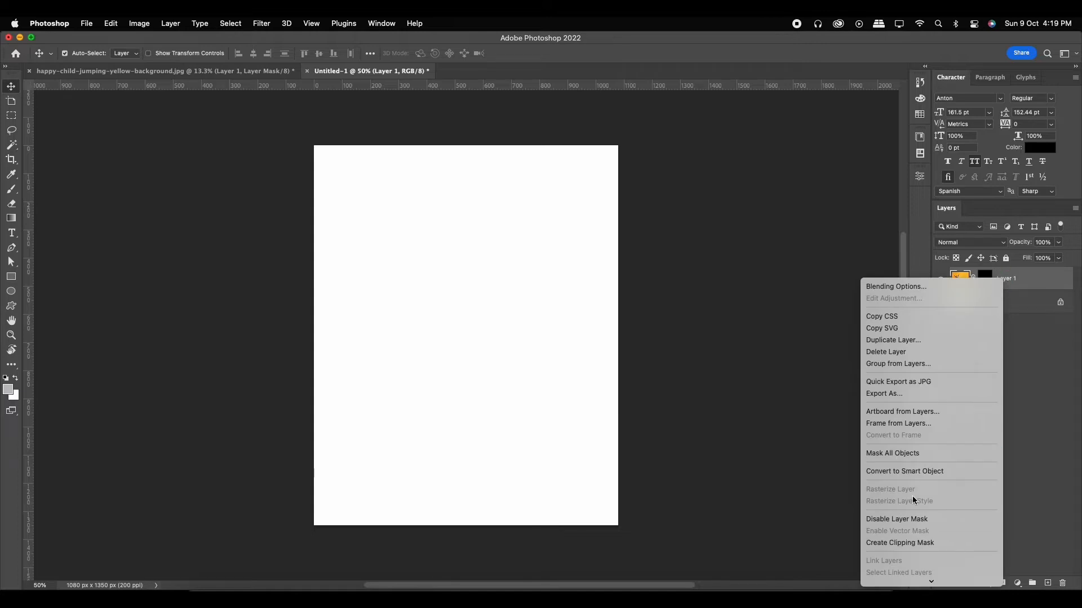
click(906, 472)
Step: Scale the boy down to fit entirely inside the white canvas and position him near its centre
key(super+t)
scroll(527, 350, down, 10)
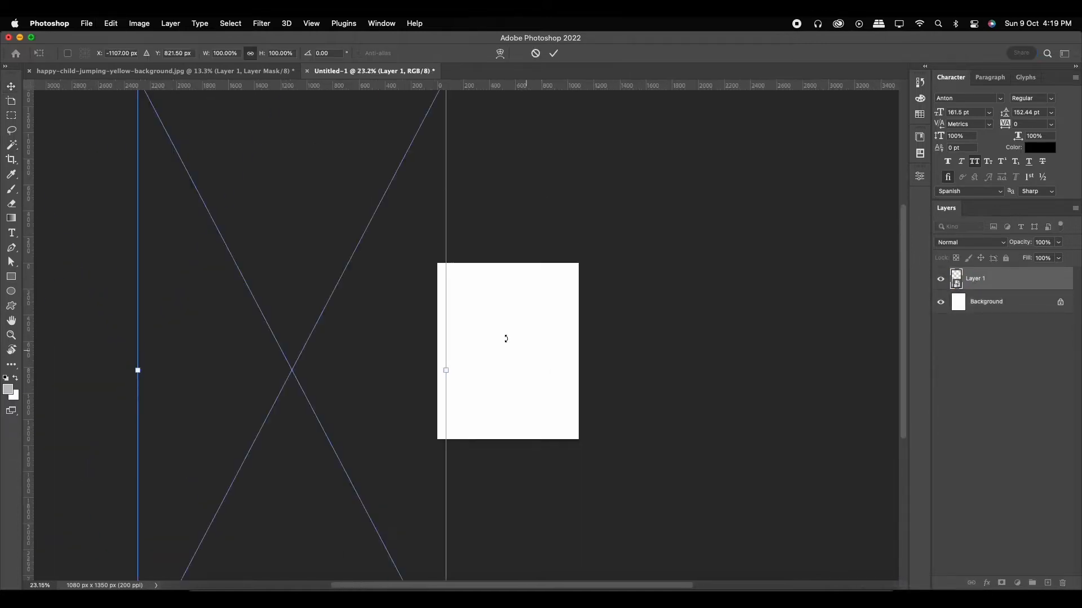
drag(463, 265, 443, 301)
scroll(423, 351, up, 7)
drag(328, 300, 529, 297)
drag(566, 207, 539, 263)
scroll(507, 336, up, 3)
drag(507, 336, 540, 311)
key(Return)
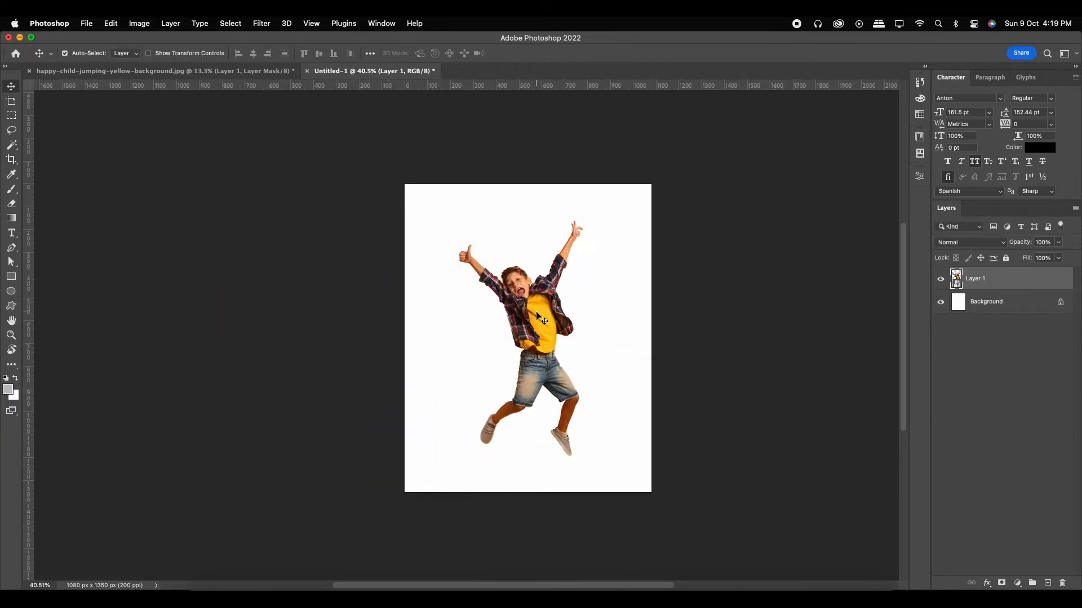
Step: Duplicate the boy layer, keep the original hidden as a backup, and rasterize the copy
scroll(515, 288, up, 5)
click(516, 294)
scroll(514, 324, up, 1)
drag(514, 328, 500, 472)
scroll(489, 278, up, 2)
scroll(415, 299, up, 3)
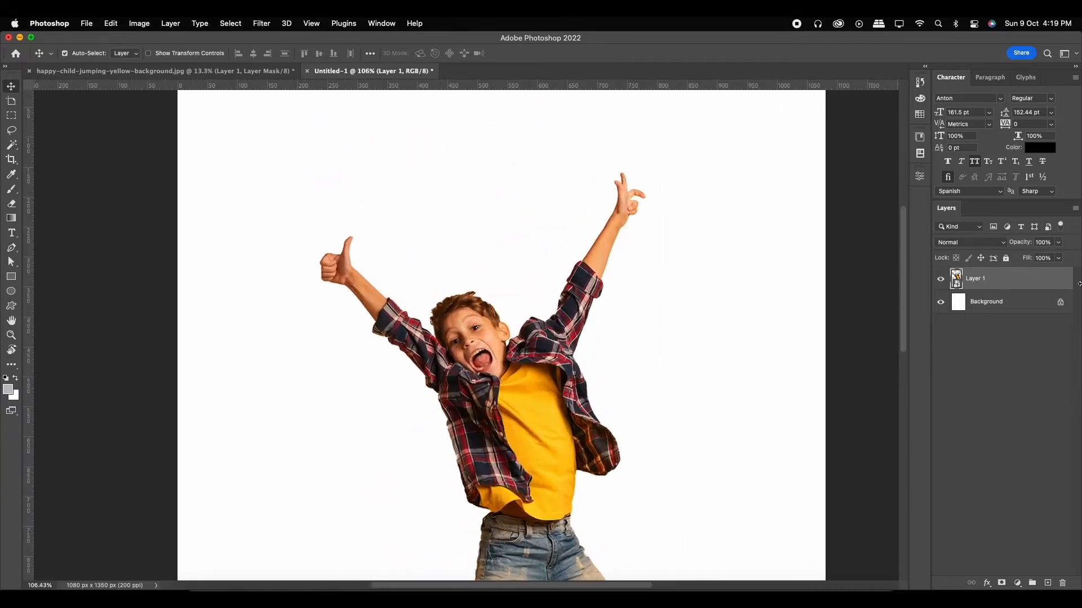
key(super+j)
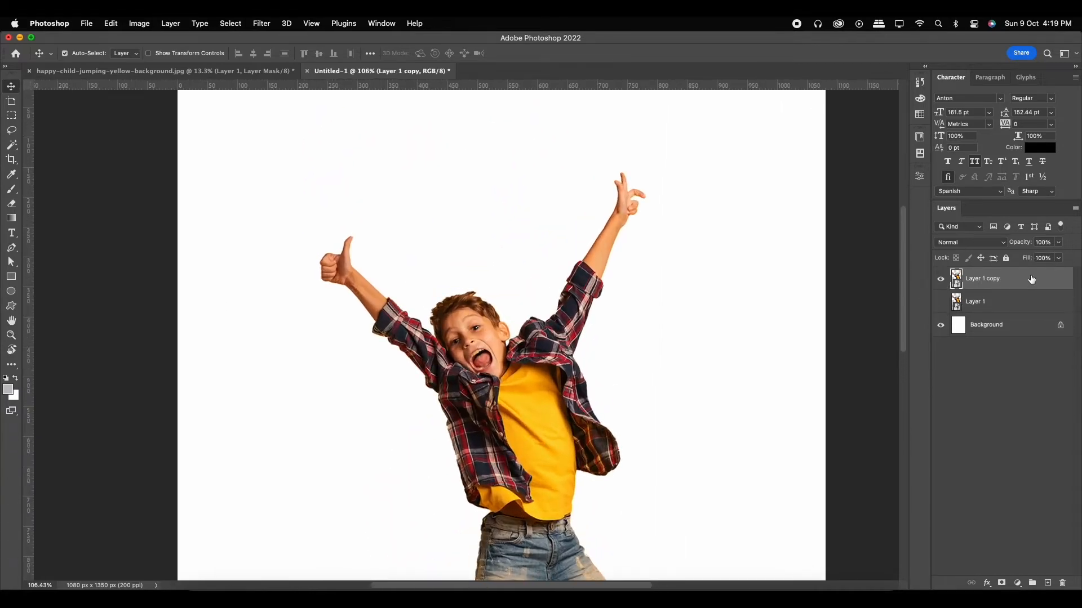
right_click(1030, 282)
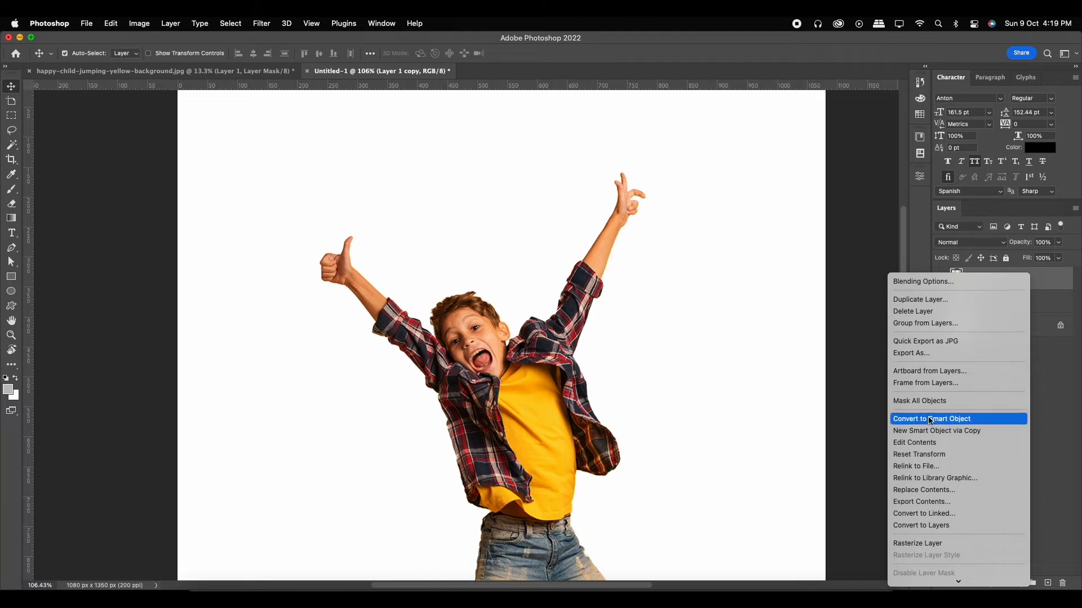
click(932, 545)
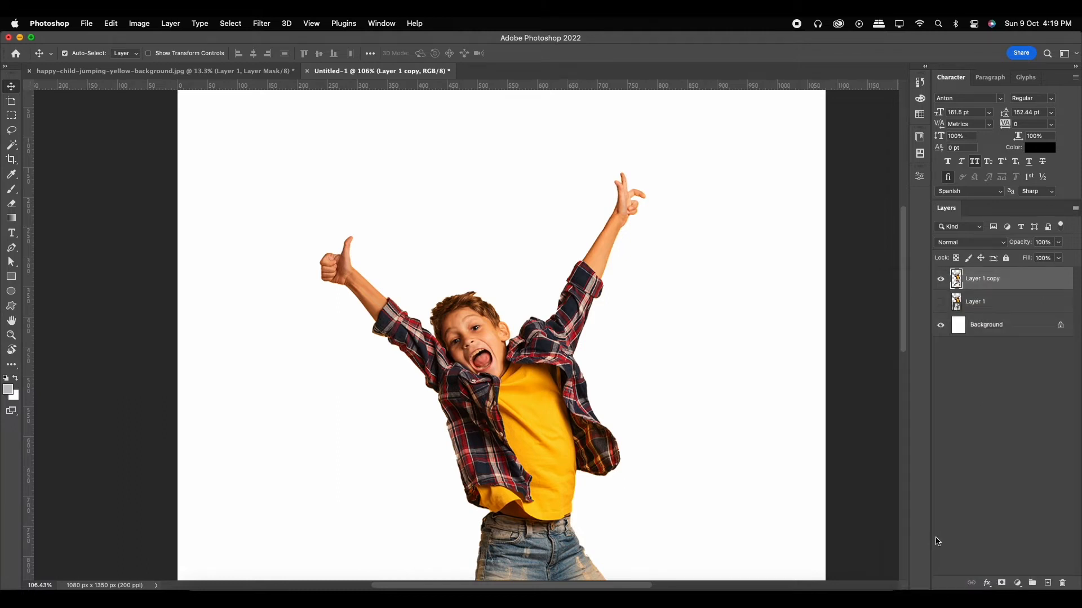
Step: Copy a thin horizontal strip of the thumbs-up hand onto a new layer and move it to the blank area beside the boy
scroll(332, 266, up, 5)
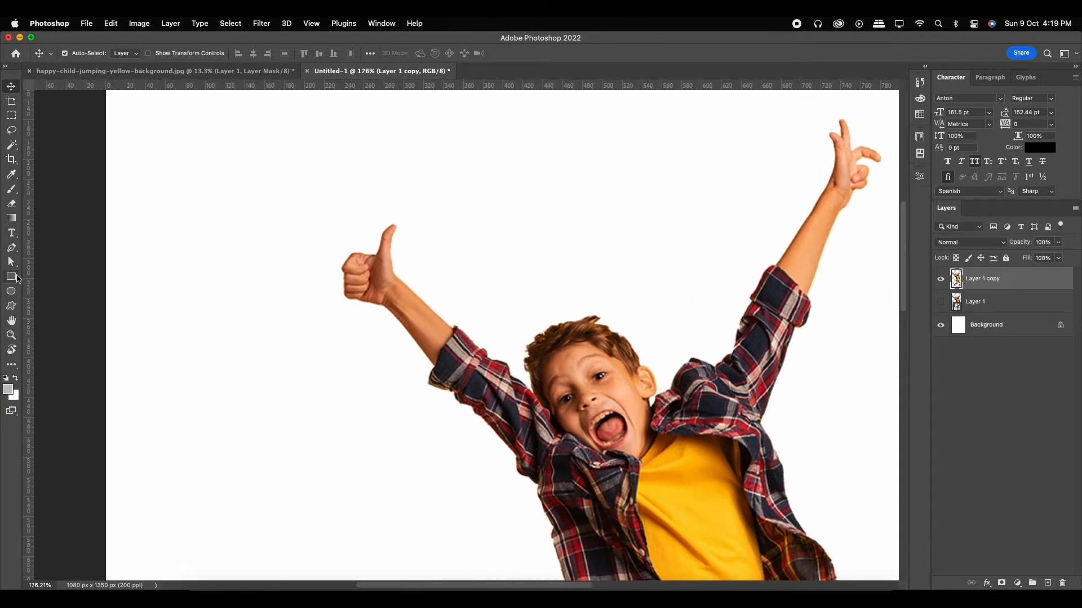
click(11, 115)
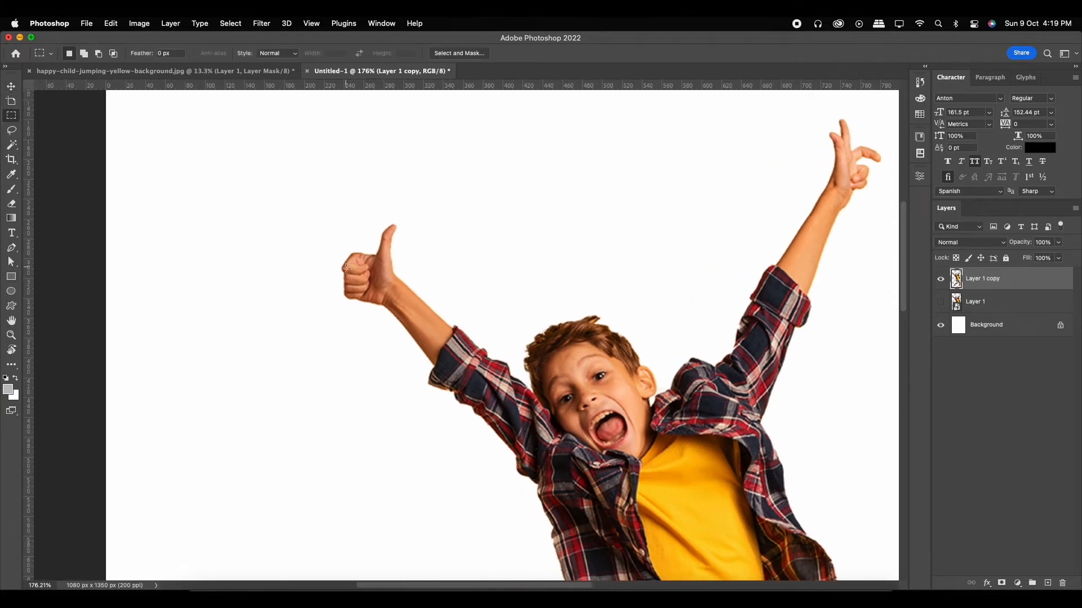
drag(350, 275, 391, 286)
key(super+j)
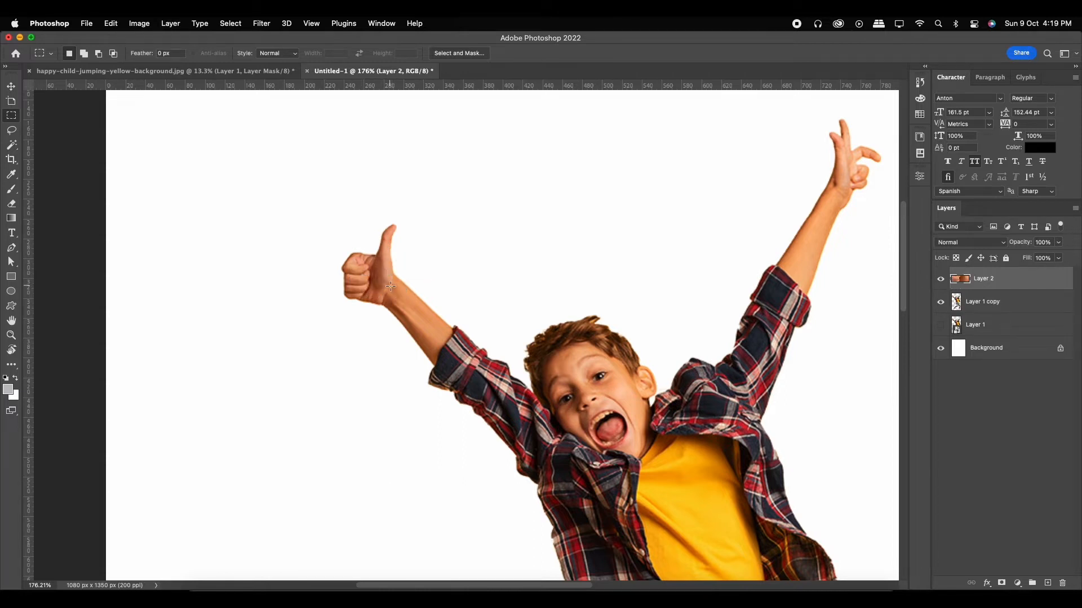
key(t)
key(v)
drag(381, 281, 182, 373)
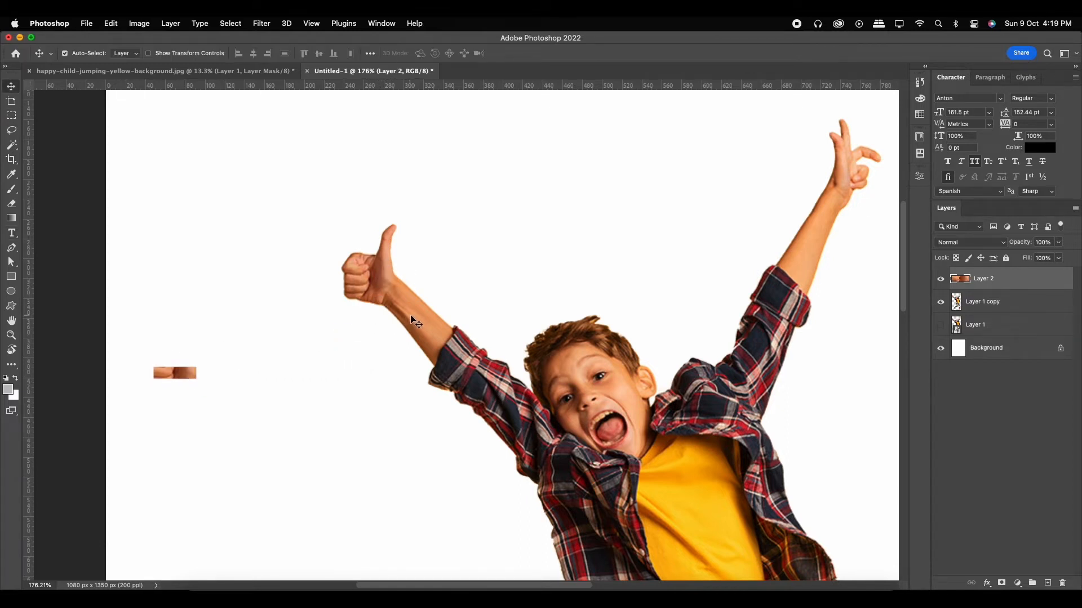
Step: Copy a small horizontal strip of the forearm below the thumbs-up hand from Layer 1 copy onto a new layer
key(m)
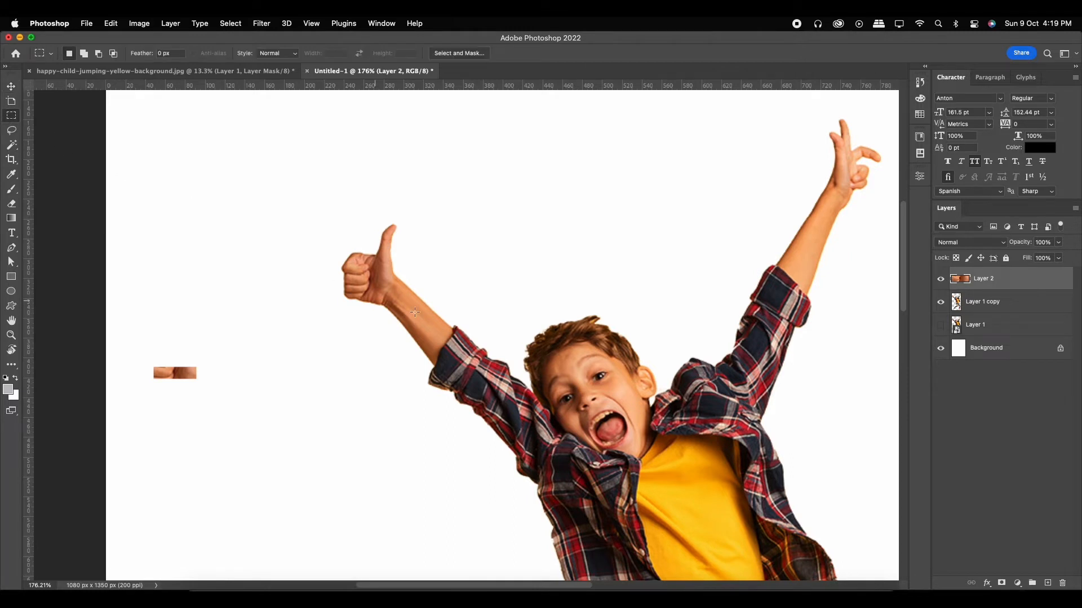
drag(414, 317, 435, 324)
click(1022, 307)
key(super+j)
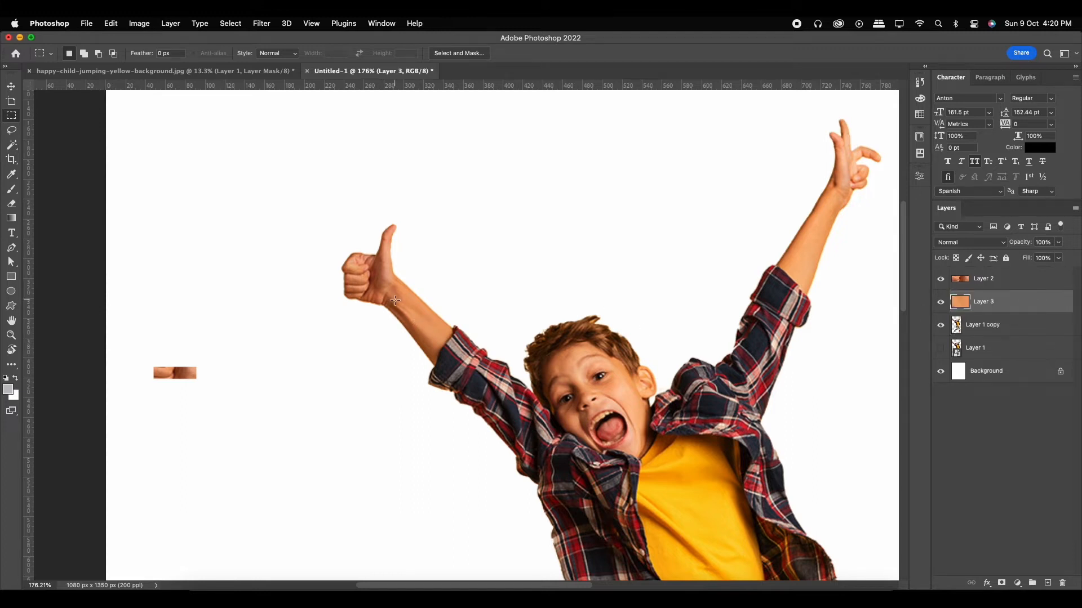
key(v)
drag(406, 304, 333, 357)
key(super+z)
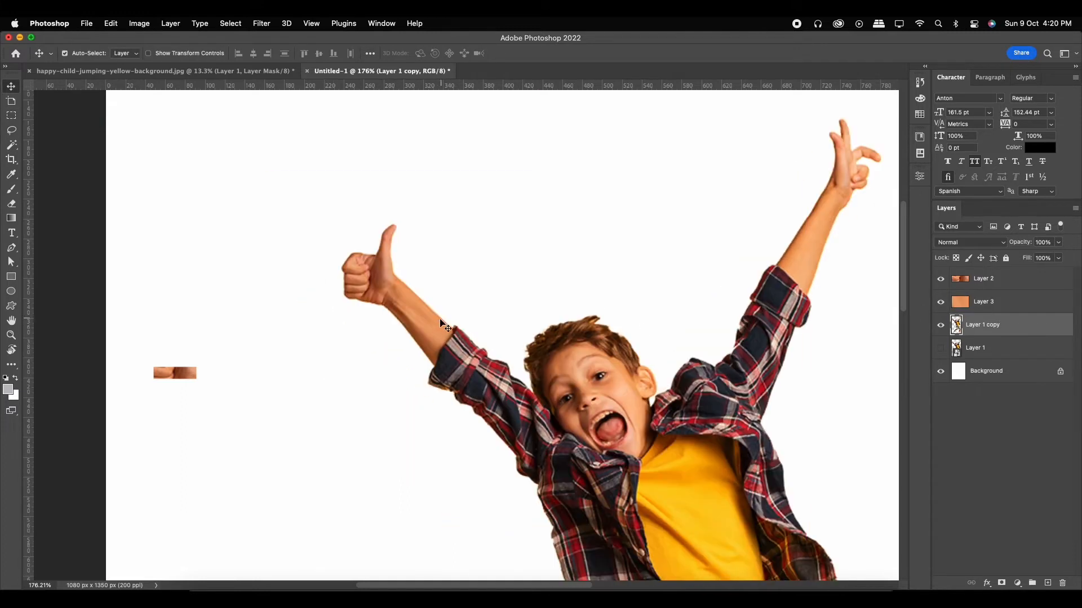
Step: Move the forearm strip against the end of the hand strip, aligning their upper edges
click(1022, 305)
key(super+t)
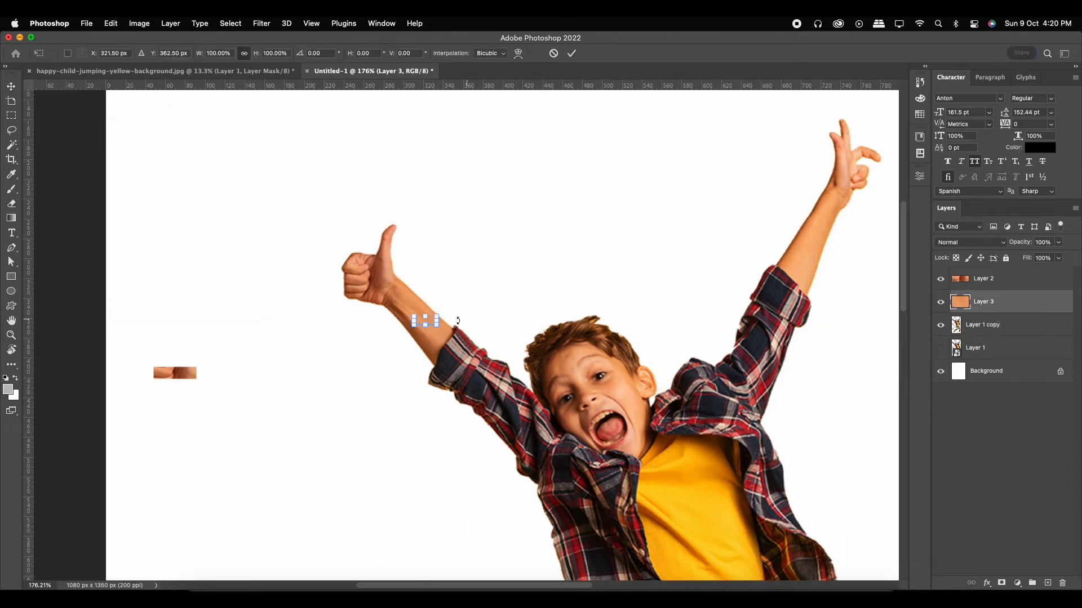
drag(426, 325, 212, 376)
key(Return)
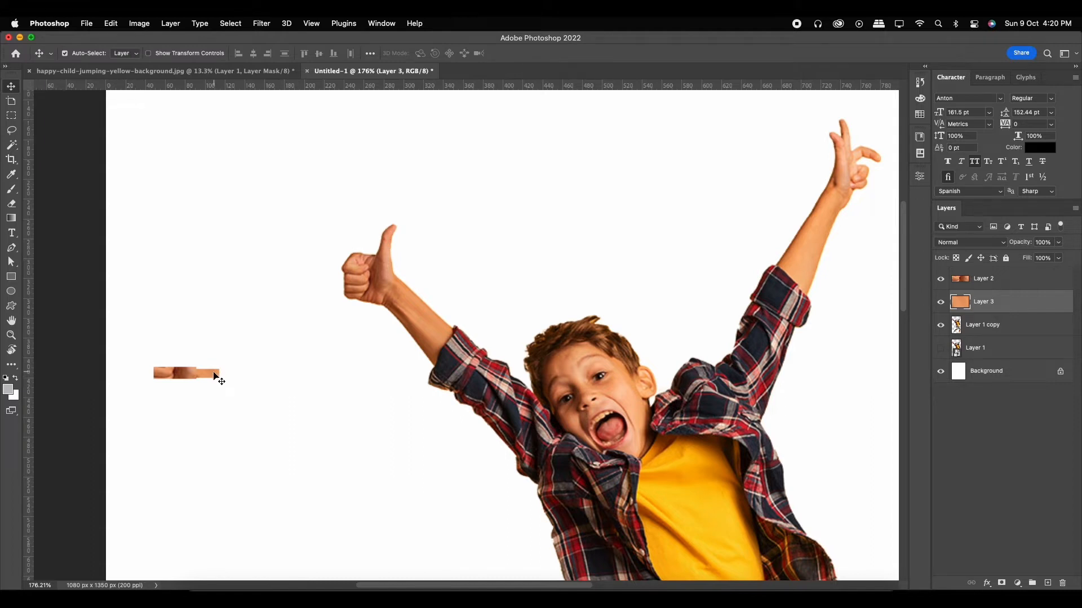
Step: Copy a strip of the rolled shirt cuff from Layer 1 copy onto a new layer and place it after the forearm strip
click(167, 377)
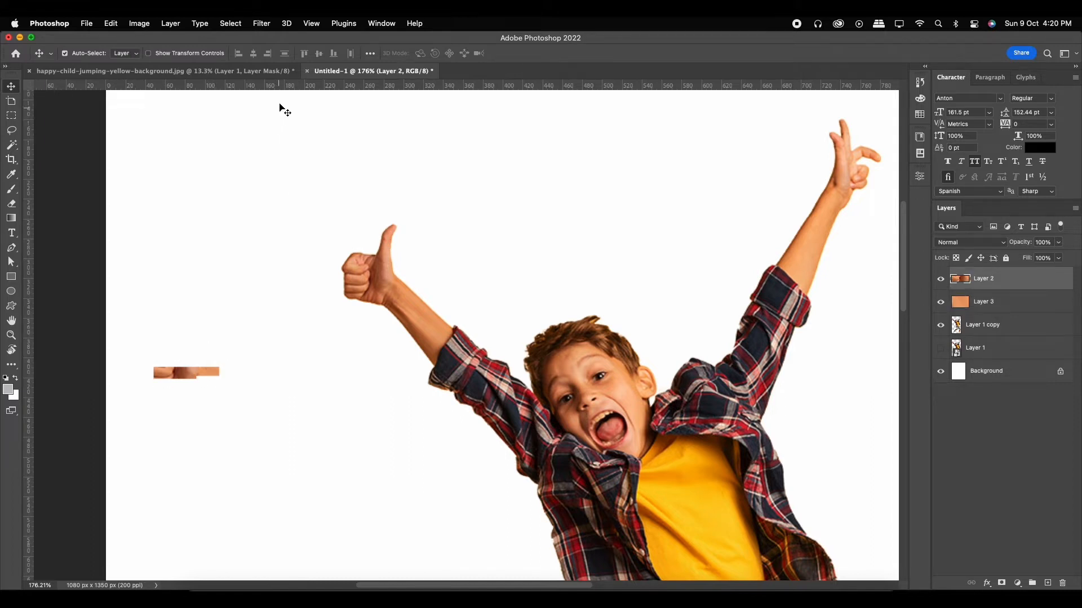
scroll(527, 408, down, 5)
scroll(527, 408, right, 4)
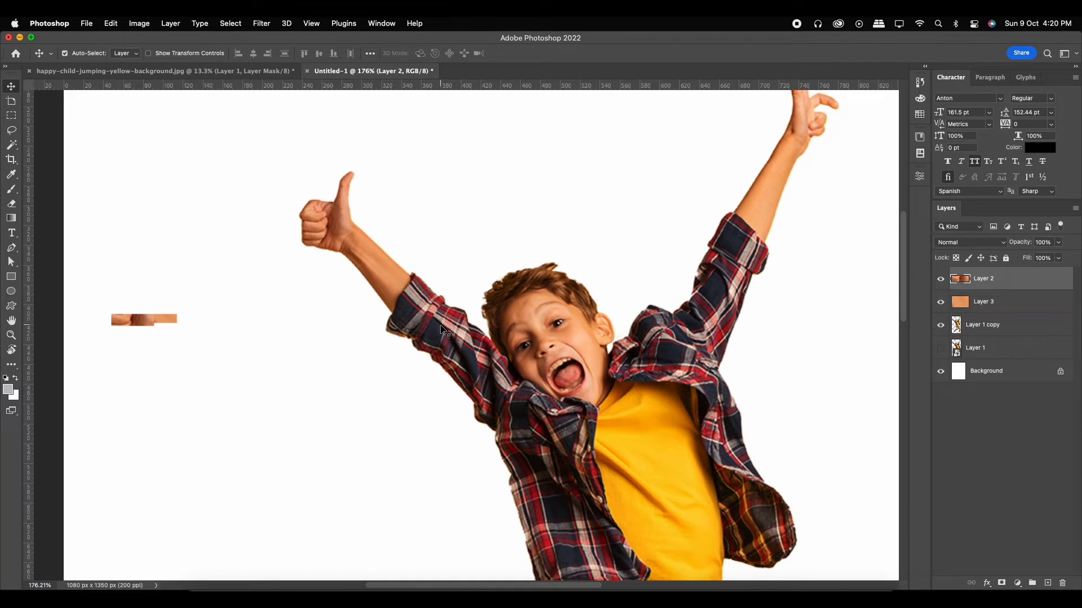
key(m)
drag(394, 291, 428, 306)
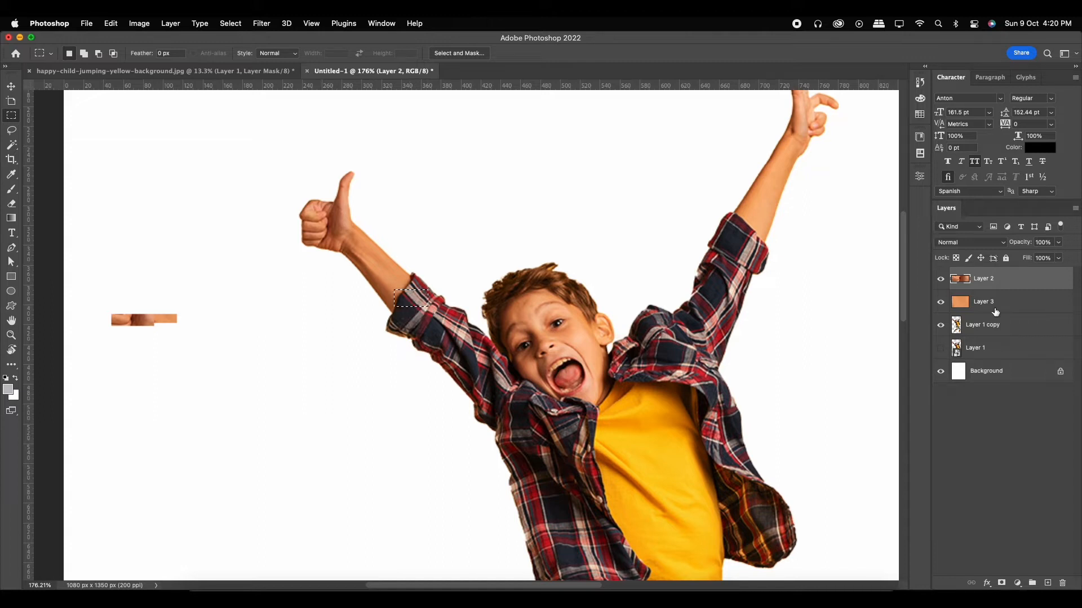
click(994, 327)
key(super+j)
key(v)
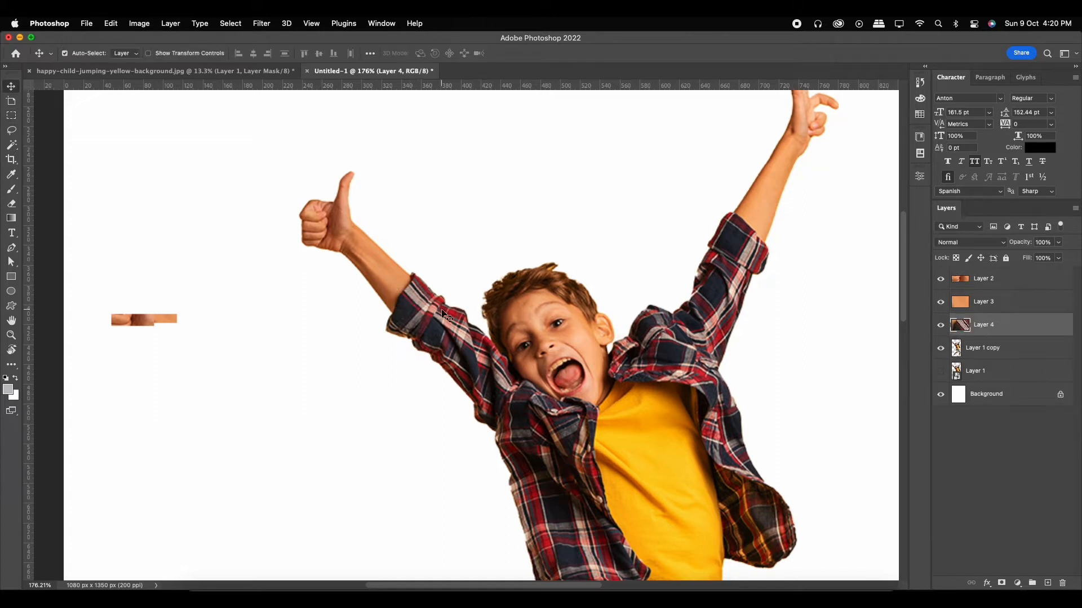
key(super+t)
drag(395, 303, 180, 327)
key(Return)
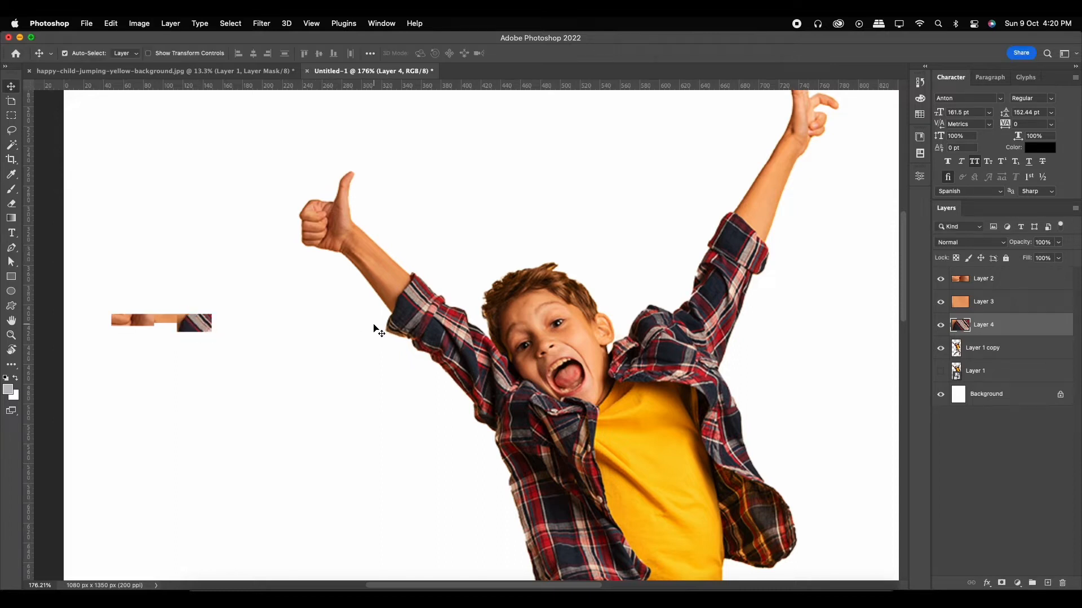
Step: Copy a very thin strip of the plaid upper sleeve onto a new layer and place it at the end of the strip row
key(m)
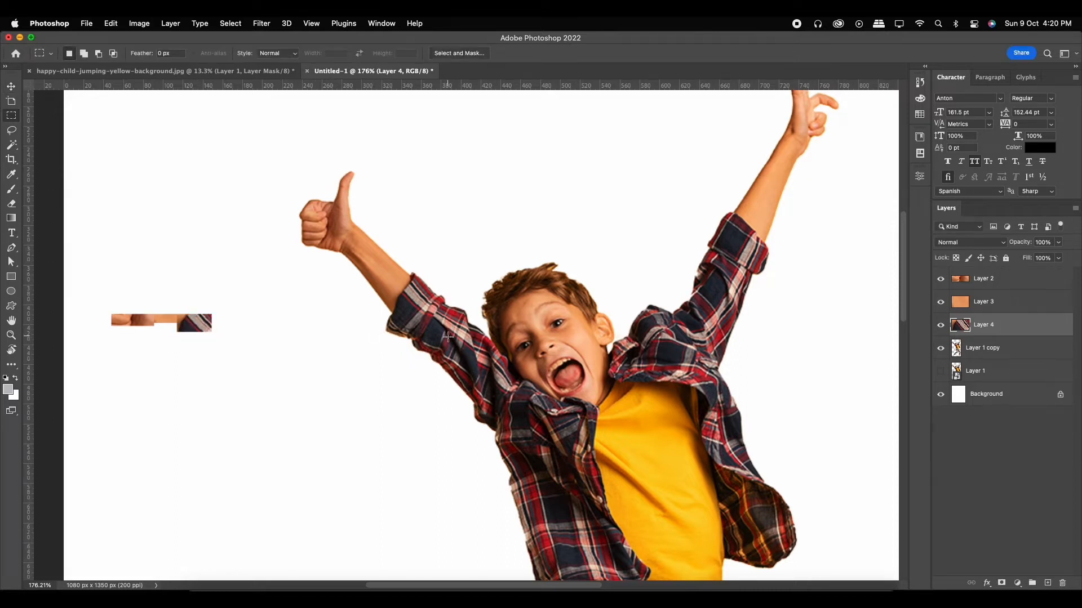
drag(437, 342, 491, 349)
key(super+j)
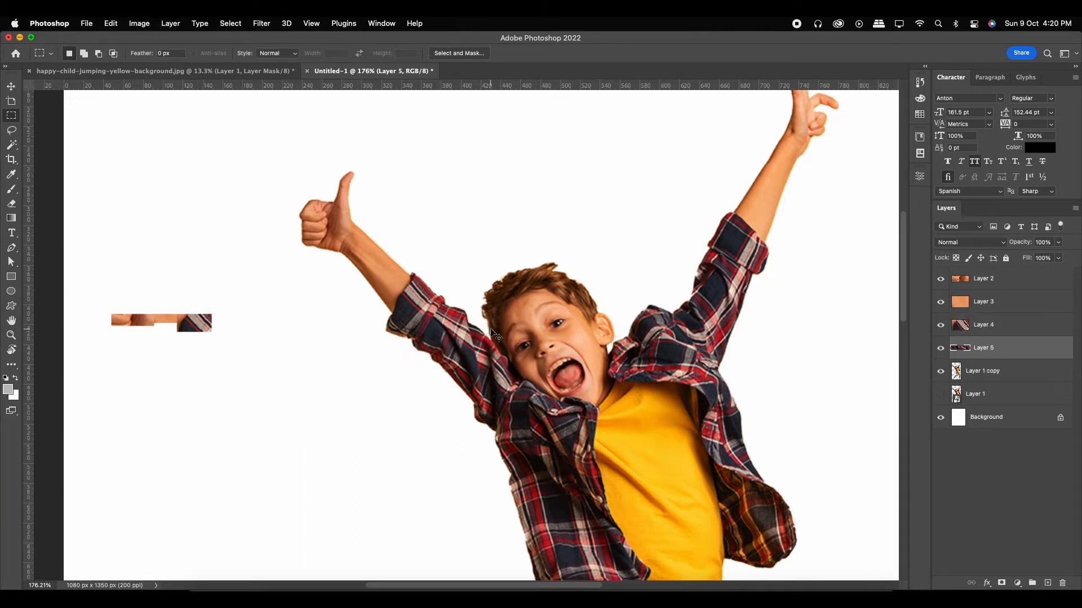
key(super+t)
drag(482, 351, 255, 324)
key(Return)
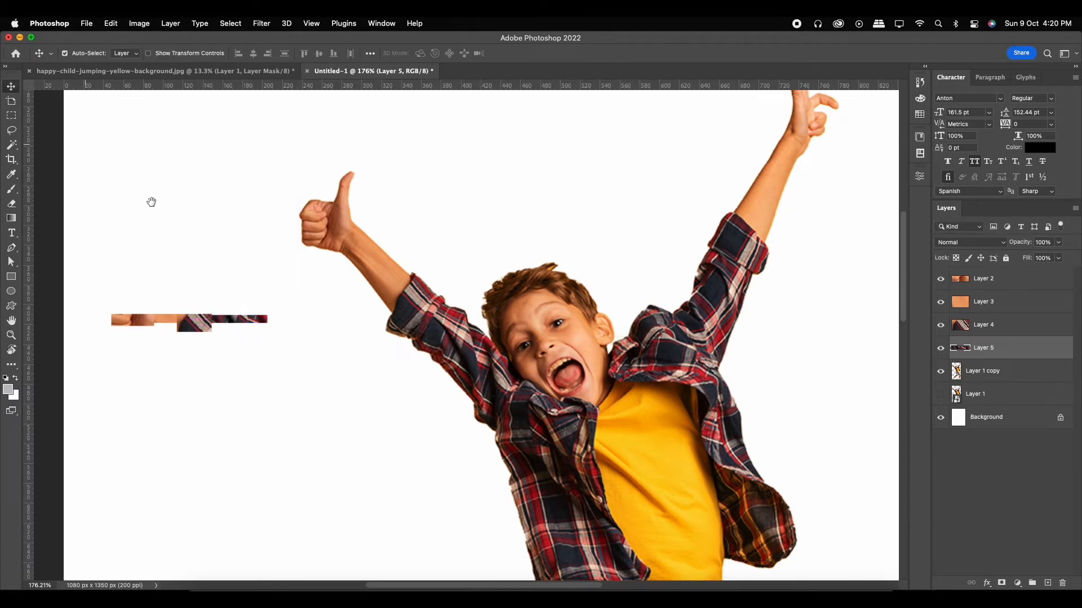
Step: Copy a strip across the boy's whole upper chest onto a new layer and append it to the strip row
scroll(479, 321, right, 5)
key(m)
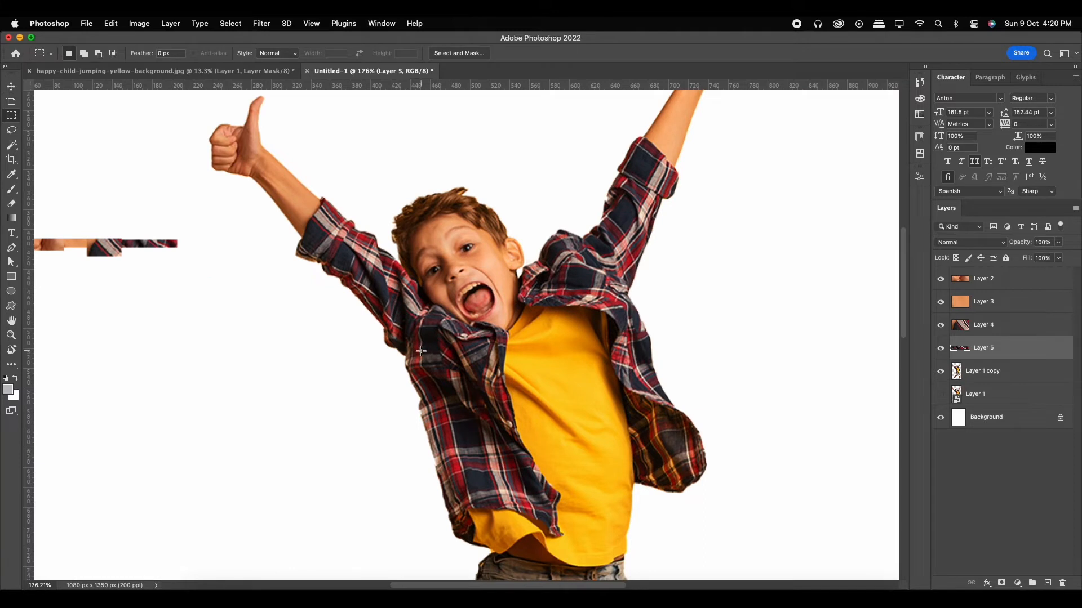
drag(411, 318, 636, 330)
key(ctrl+j)
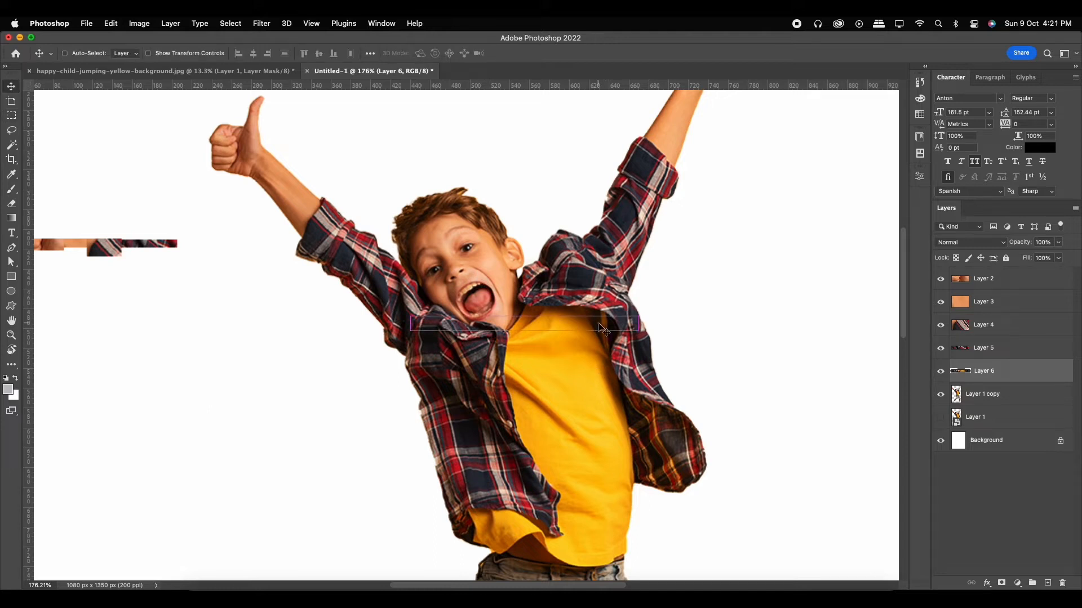
key(ctrl+t)
drag(565, 315, 356, 250)
key(Return)
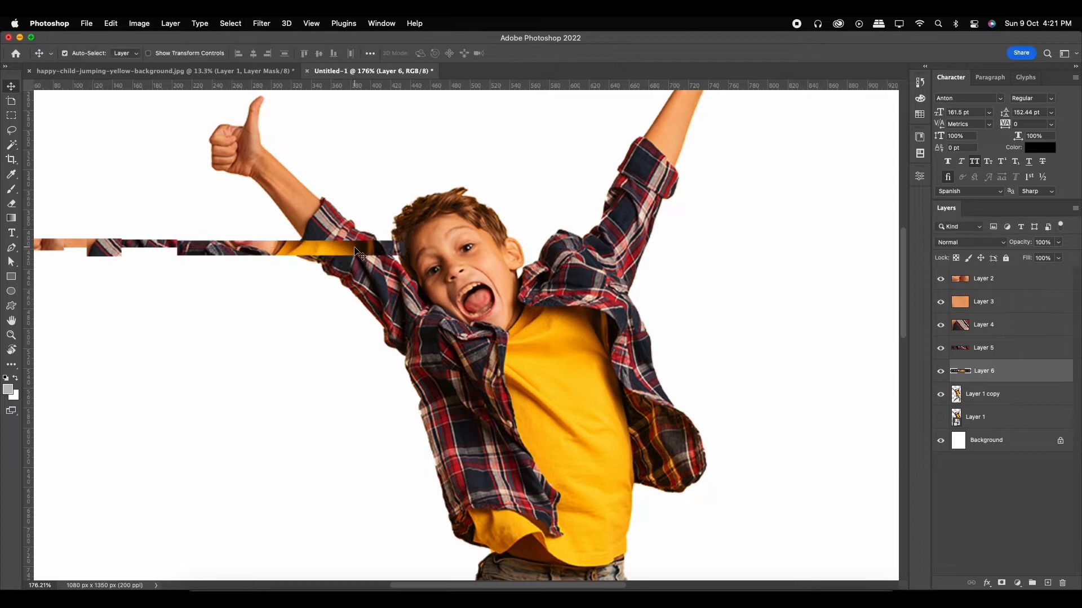
Step: Copy a horizontal strip across the mid-torso, including the yellow shirt and open jacket side, from Layer 1 copy onto a new layer
scroll(574, 345, down, 2)
scroll(585, 356, down, 2)
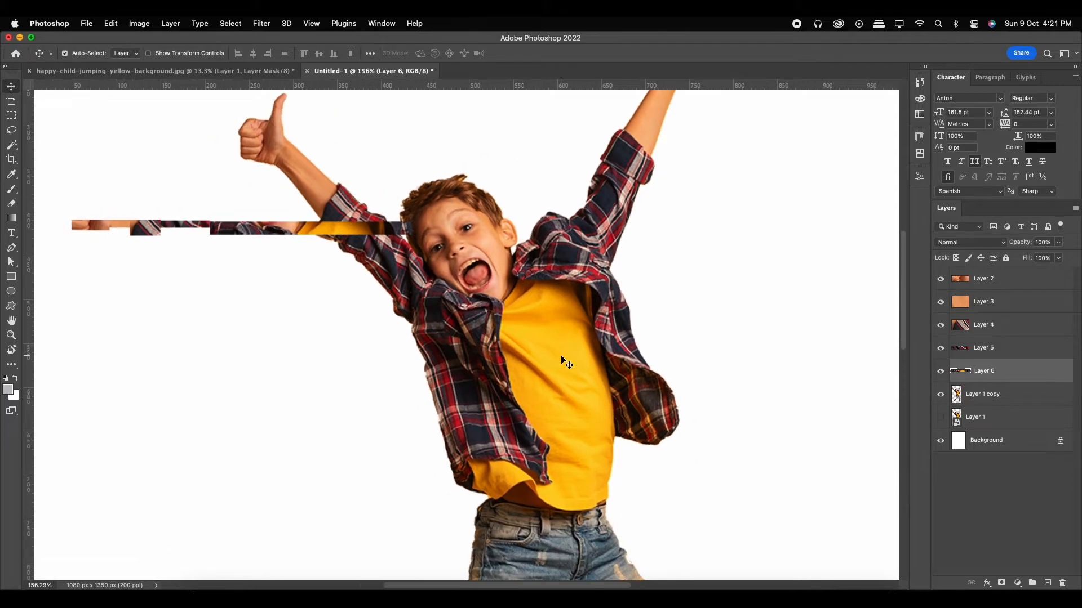
scroll(567, 365, down, 4)
drag(554, 366, 475, 341)
scroll(526, 363, up, 4)
scroll(475, 345, up, 1)
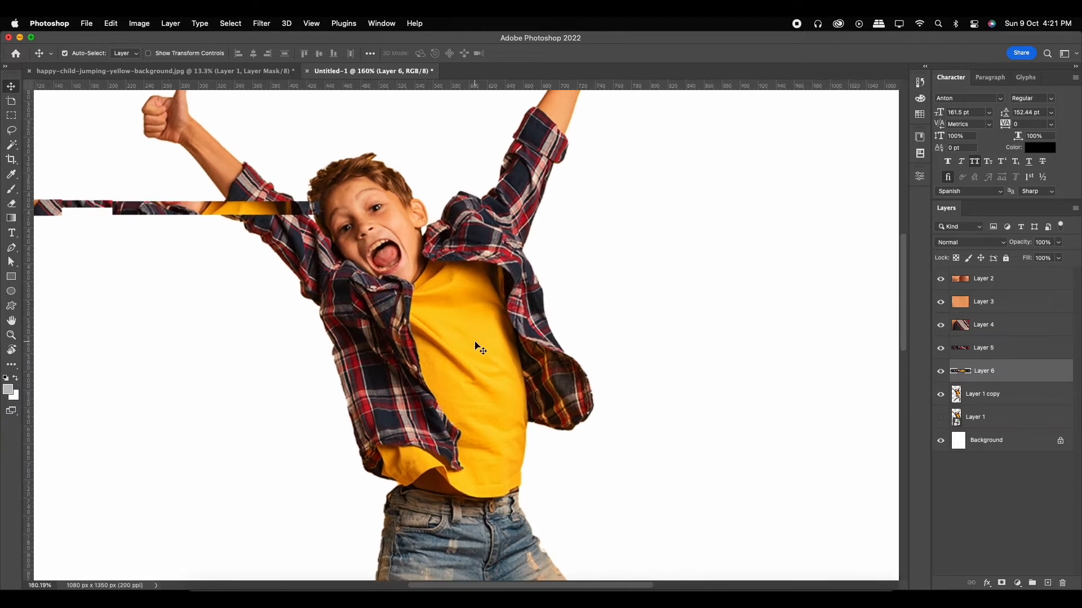
click(1024, 396)
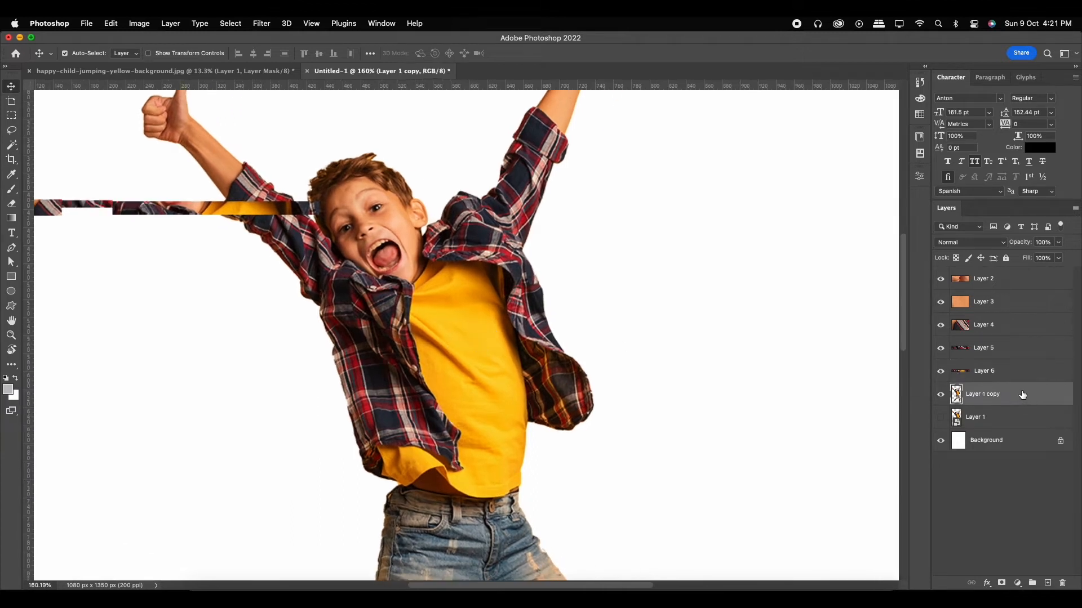
key(m)
drag(403, 357, 569, 370)
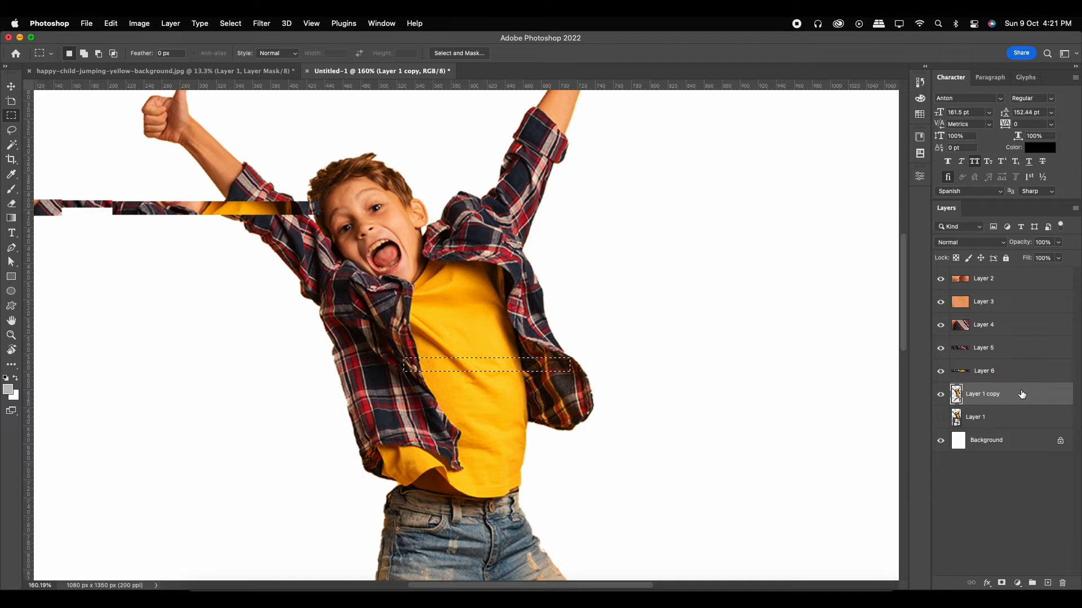
key(super+j)
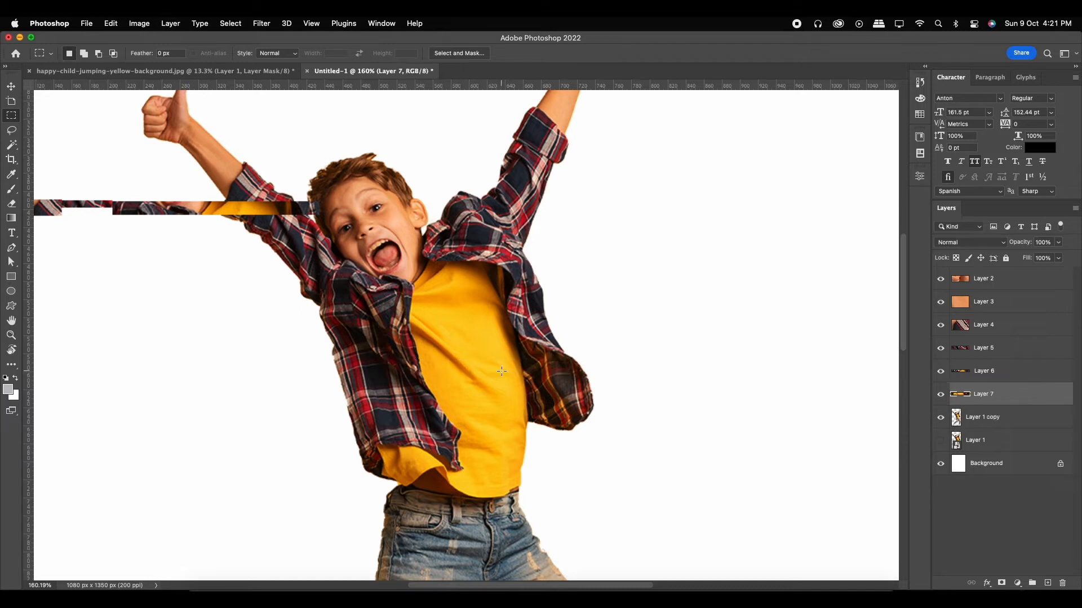
Step: Move the mid-torso strip over the end of the row and reorder its layer directly above Layer 5
key(super+t)
drag(496, 370, 316, 210)
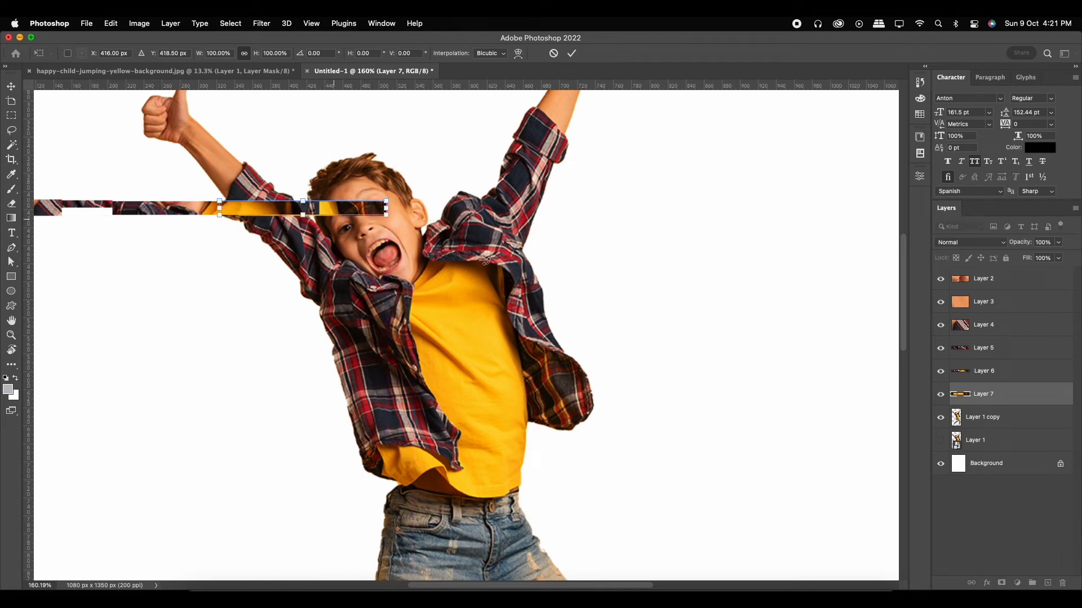
drag(1028, 393, 1008, 339)
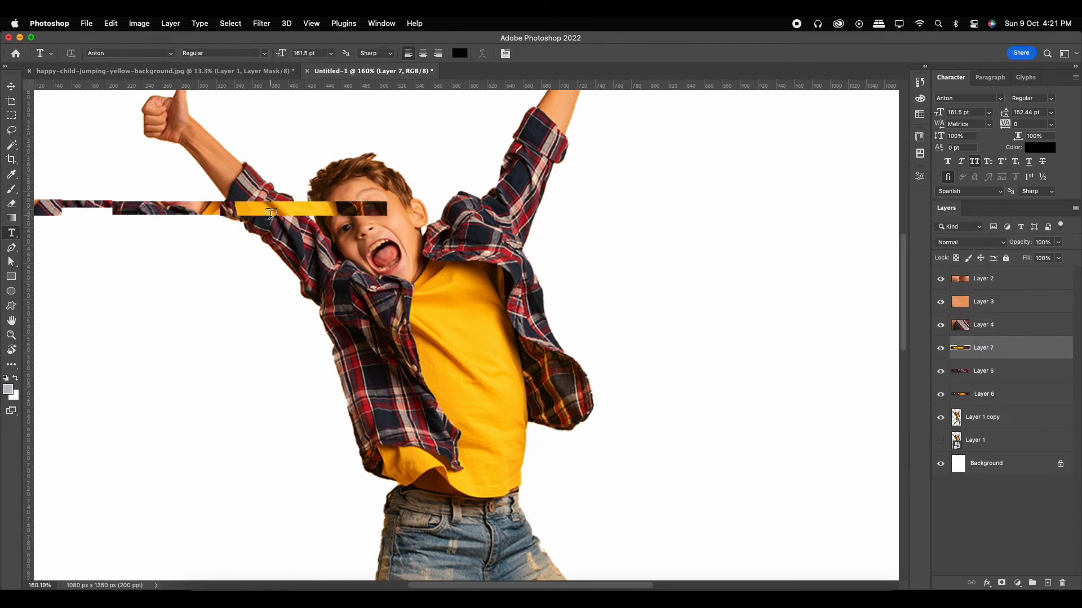
Step: Shift the mid-torso strip slightly along the row so it lines up with its neighbouring strips
key(v)
drag(282, 212, 292, 212)
scroll(361, 267, down, 5)
drag(421, 272, 478, 349)
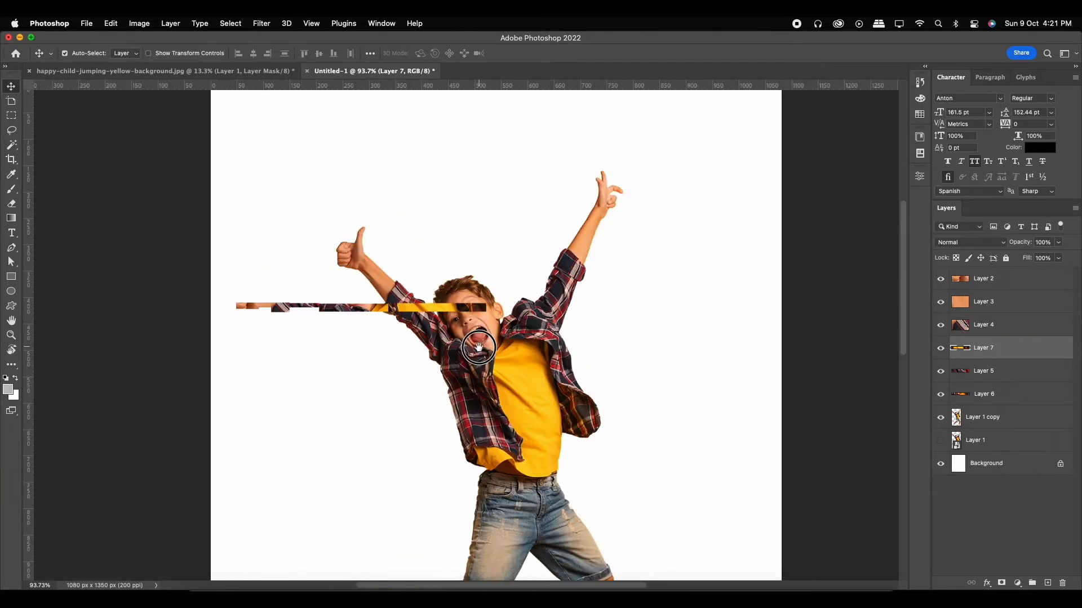
Step: Move all six strip layers, Layer 2 through Layer 6, together into the empty space above the boy
click(998, 288)
shift+click(1006, 388)
key(super+t)
drag(392, 307, 479, 159)
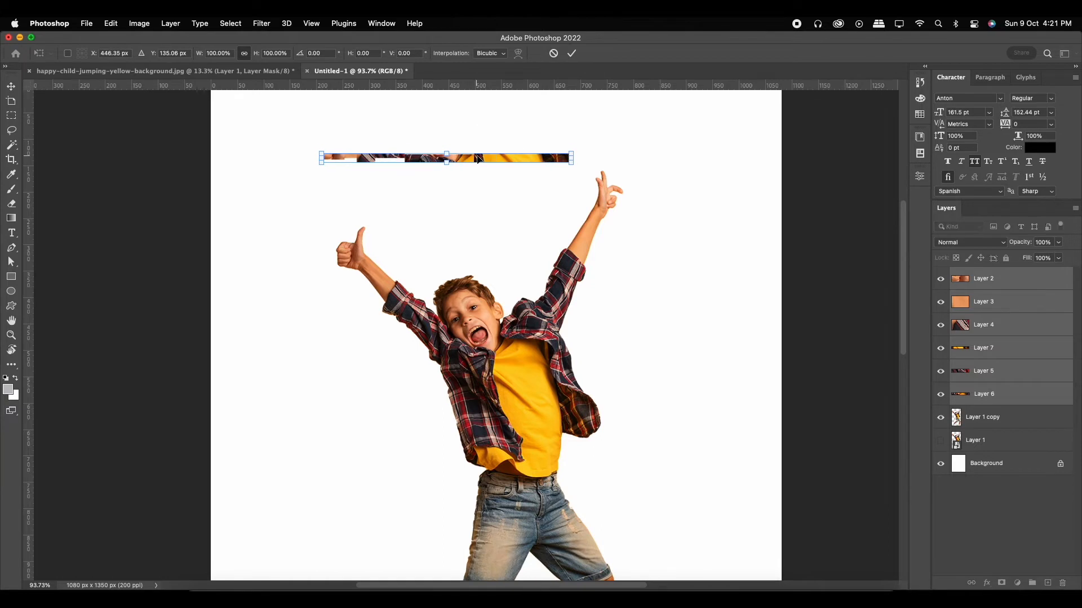
key(Return)
Step: Duplicate the Layer 2 and Layer 3 hand strips and place the copies, flipped horizontally, after the row's last strip
scroll(648, 201, up, 5)
scroll(653, 329, up, 3)
drag(563, 330, 627, 350)
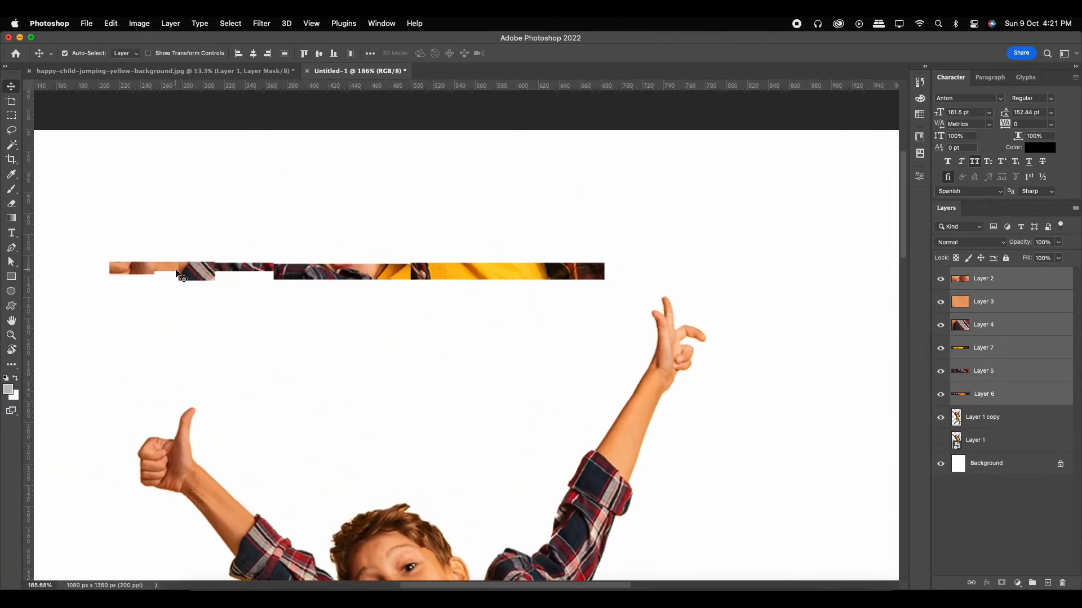
click(983, 278)
shift+click(999, 303)
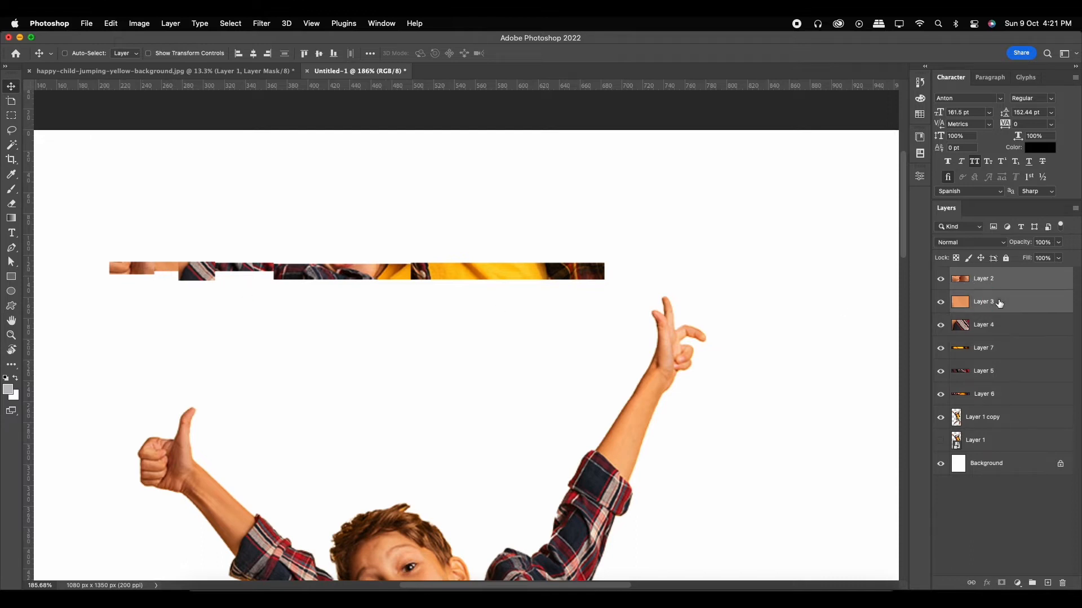
key(super+j)
key(super+t)
drag(167, 266, 654, 272)
right_click(668, 263)
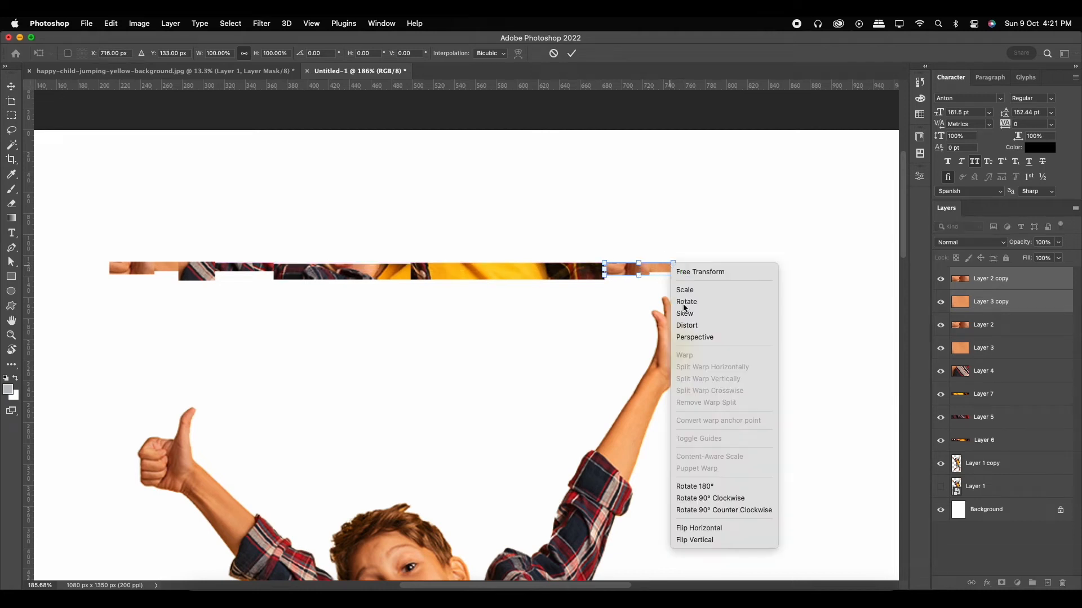
click(695, 529)
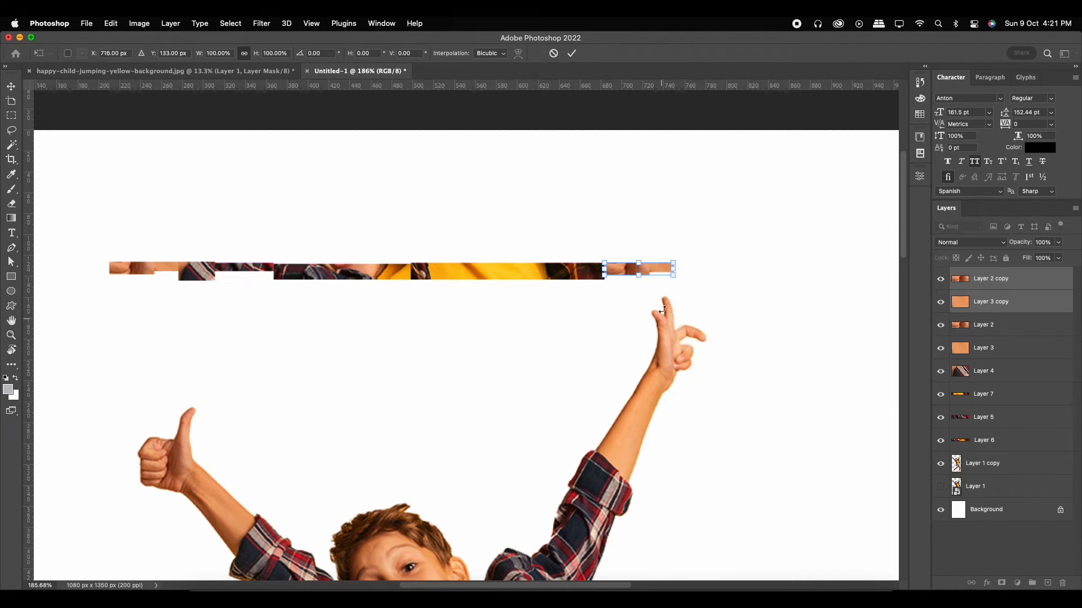
right_click(661, 267)
click(695, 527)
double_click(655, 268)
Step: Place a horizontal guide along the top edge of the strip row
scroll(490, 248, up, 5)
drag(230, 270, 490, 272)
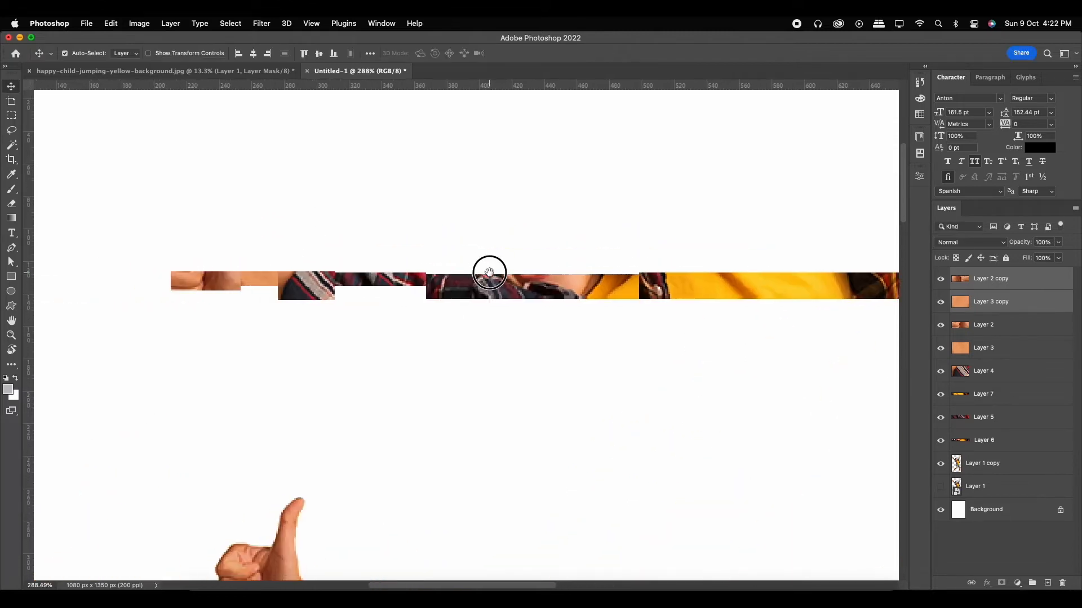
click(198, 278)
drag(323, 86, 324, 271)
Step: Align the top edges of the individual strips with the guide, from the arm strips through to the flipped hand strips
click(225, 282)
click(261, 282)
click(309, 287)
scroll(343, 271, up, 1)
scroll(359, 271, up, 1)
click(369, 280)
click(400, 282)
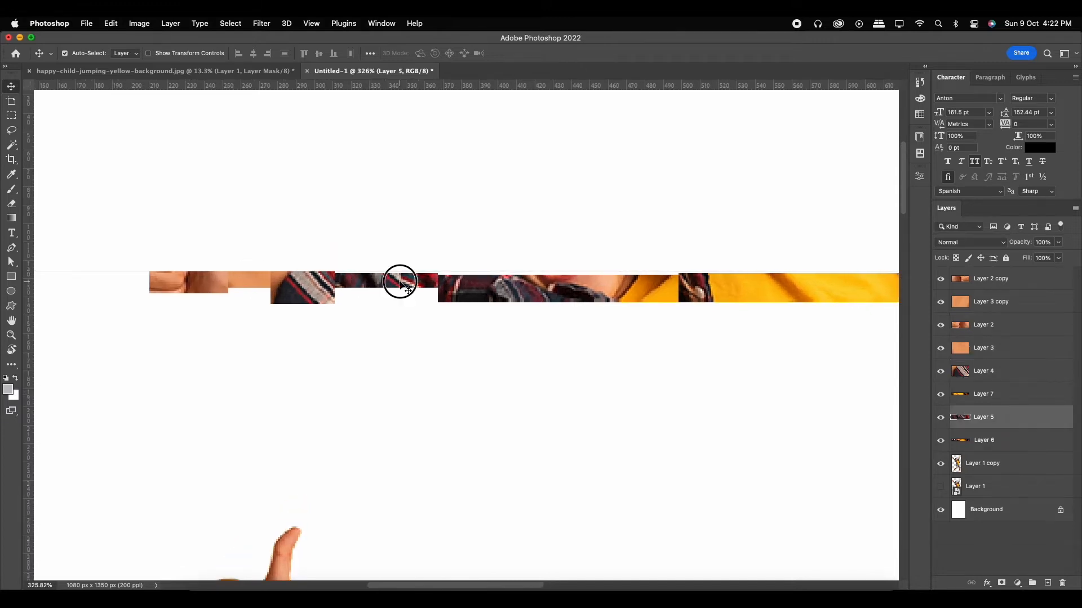
drag(400, 279, 401, 277)
drag(498, 284, 502, 285)
scroll(503, 289, right, 6)
drag(553, 314, 580, 310)
drag(702, 298, 755, 301)
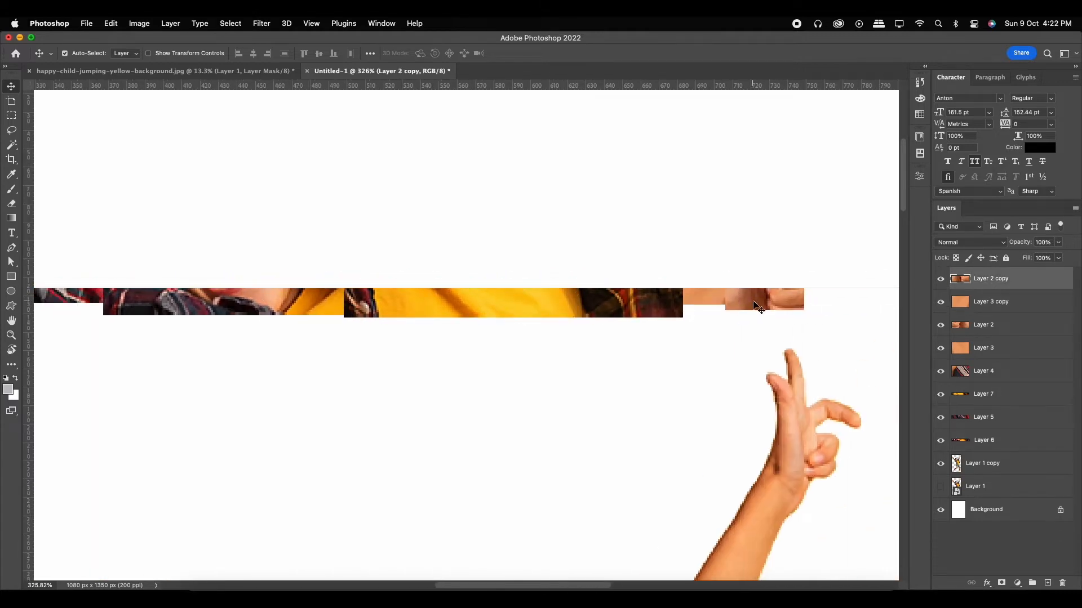
Step: Merge all eight strip layers, Layer 2 copy through Layer 6, into a single layer
scroll(753, 302, down, 15)
scroll(755, 304, up, 10)
drag(311, 257, 690, 285)
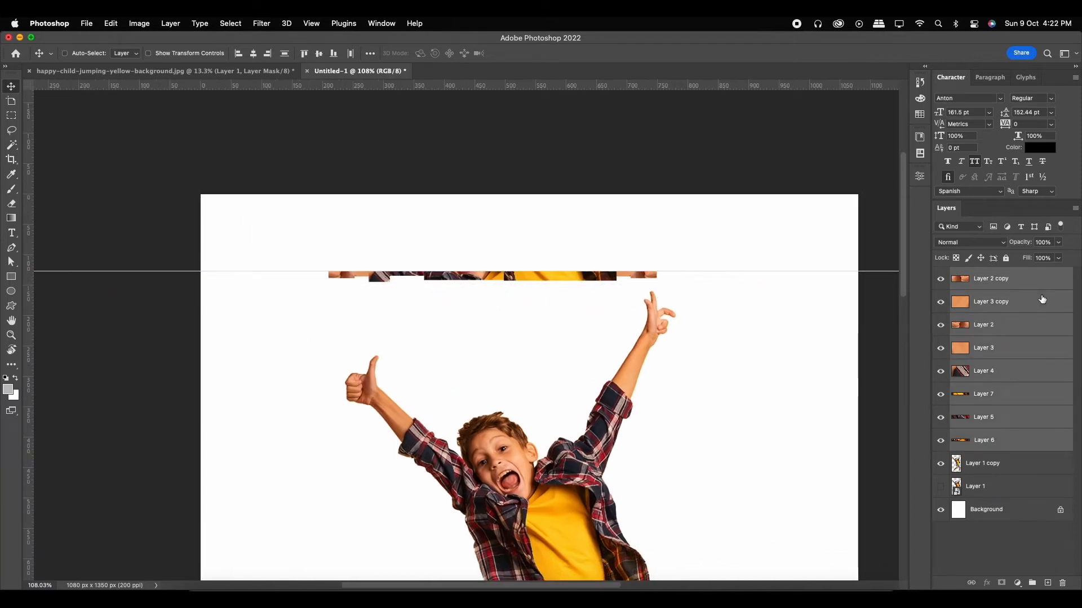
key(super+e)
Step: Stretch the merged strip row downward to about 15361% height so its stripes run well past the canvas bottom
key(super+t)
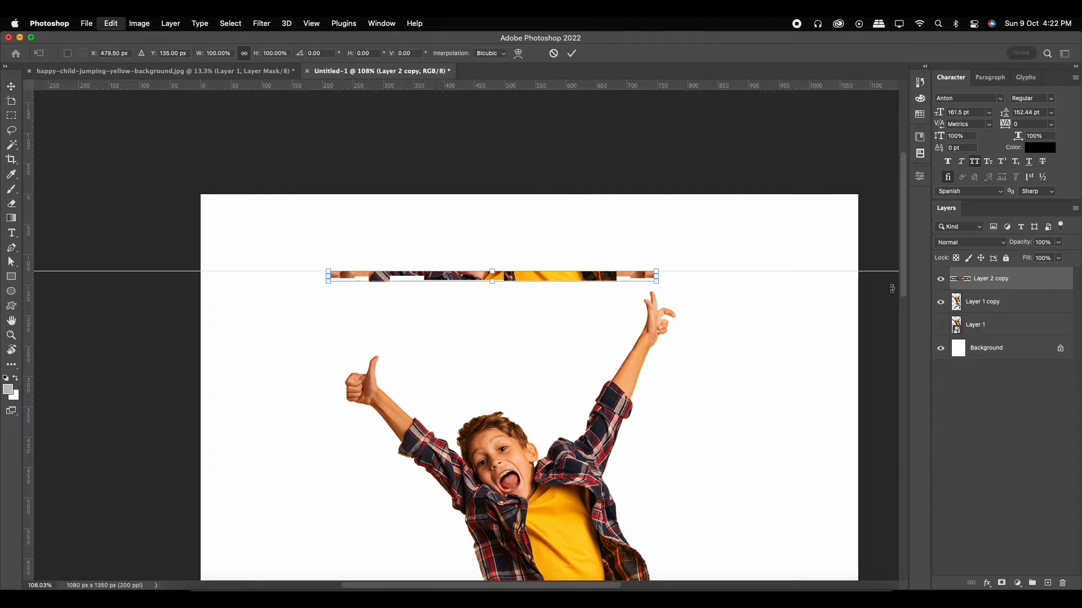
scroll(543, 282, down, 5)
drag(489, 227, 489, 586)
scroll(495, 451, down, 5)
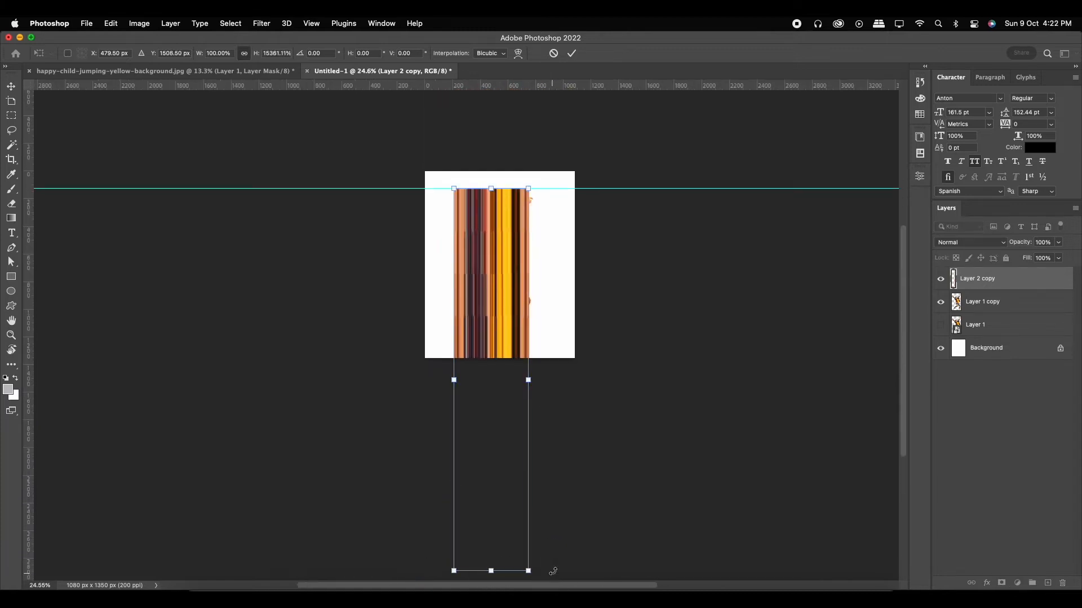
scroll(492, 249, up, 8)
key(Return)
scroll(492, 250, up, 2)
scroll(512, 394, down, 3)
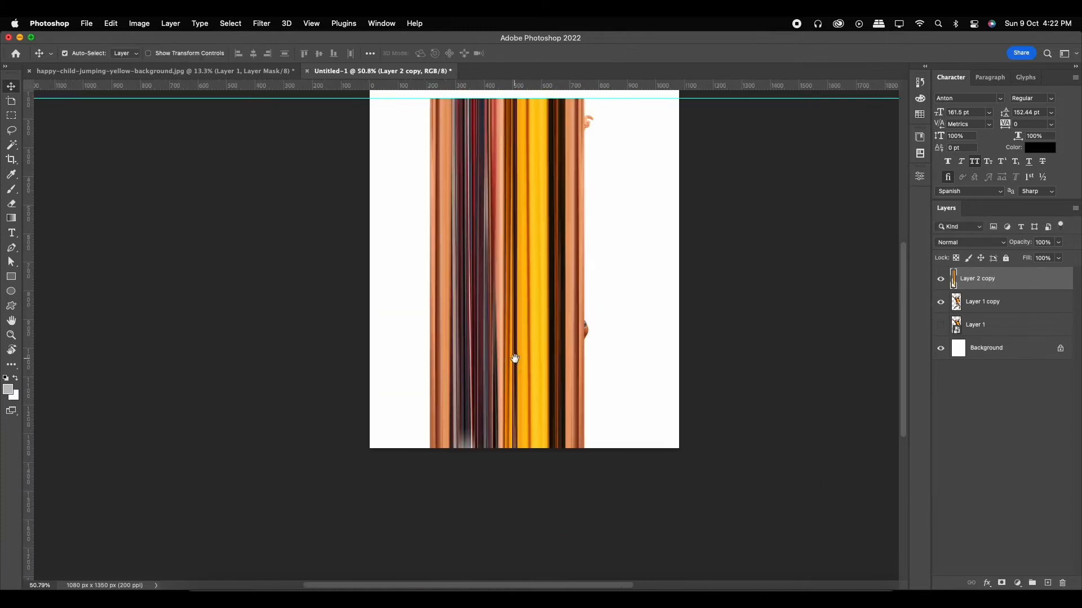
Step: Widen the striped layer slightly to the right so it spans the boy's outstretched hand
scroll(512, 358, up, 1)
scroll(508, 379, up, 2)
scroll(492, 366, down, 2)
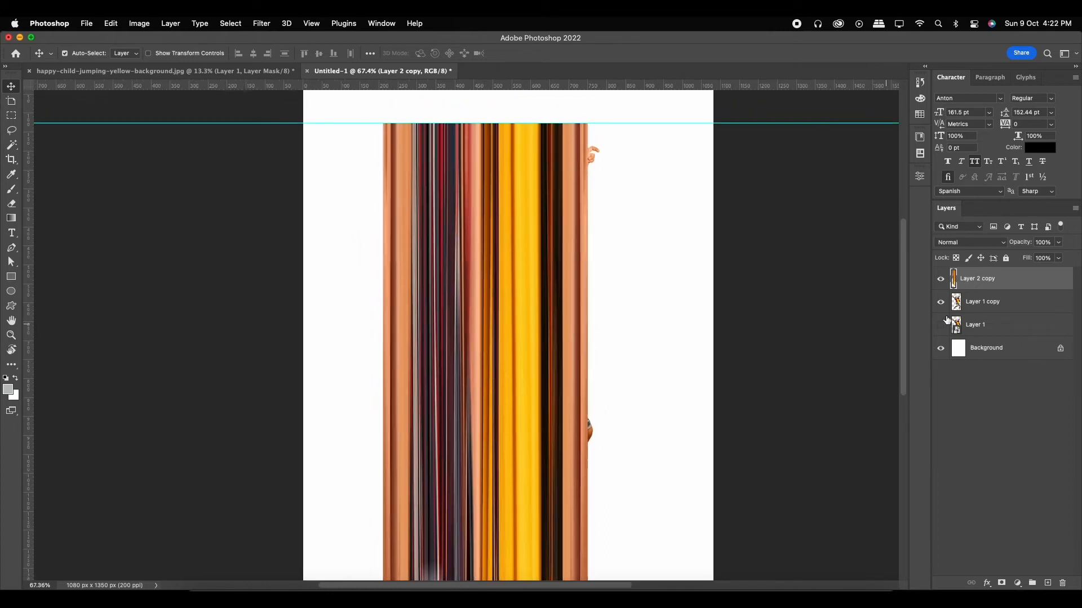
key(super+t)
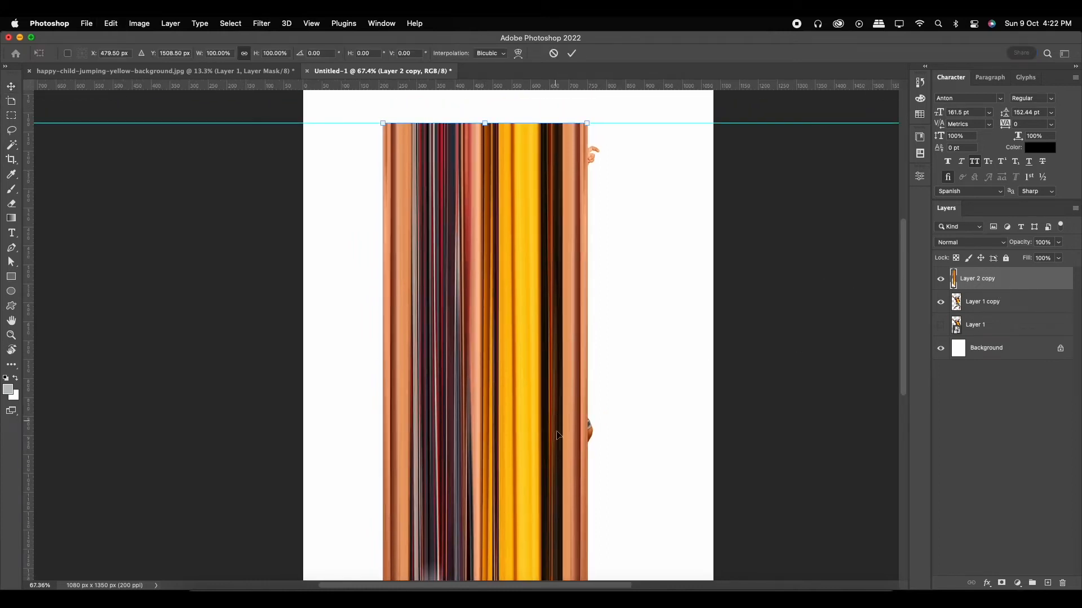
drag(589, 427, 599, 427)
key(Return)
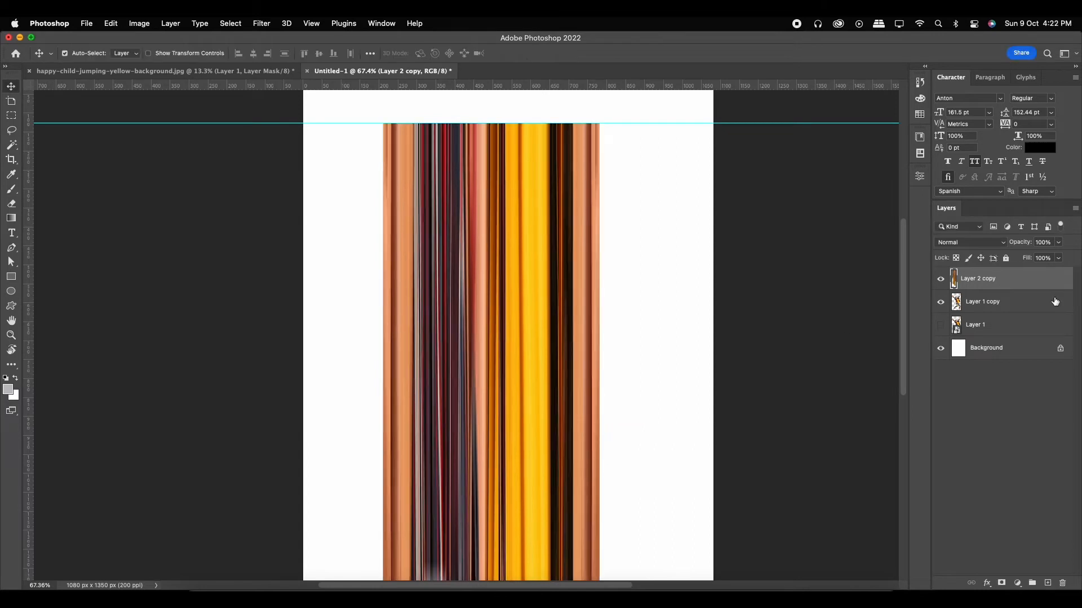
Step: Move the striped Layer 2 copy beneath the boy cutout, Layer 1 copy, in the layer order
mouse_move(1018, 295)
mouse_down()
mouse_move(1023, 331)
mouse_move(1024, 314)
mouse_up()
scroll(483, 206, up, 1)
drag(483, 207, 494, 286)
scroll(473, 270, up, 5)
scroll(499, 280, down, 5)
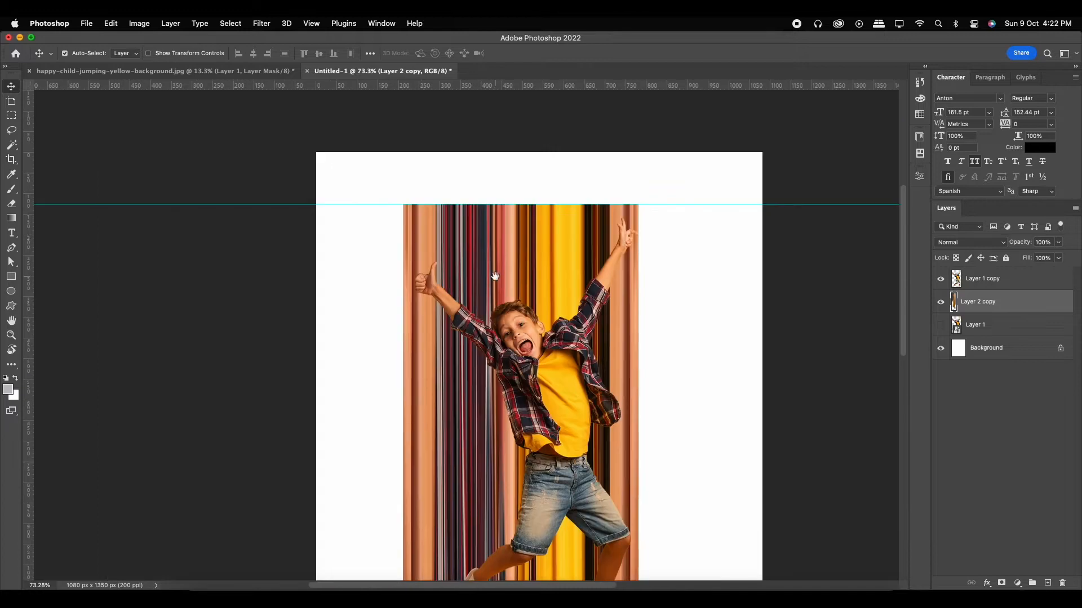
Step: Resize the striped layer to about 542 by 2732 px, fitting its sides to the hands and its top to the raised fingertip
drag(506, 322, 489, 229)
key(super+t)
scroll(468, 186, up, 2)
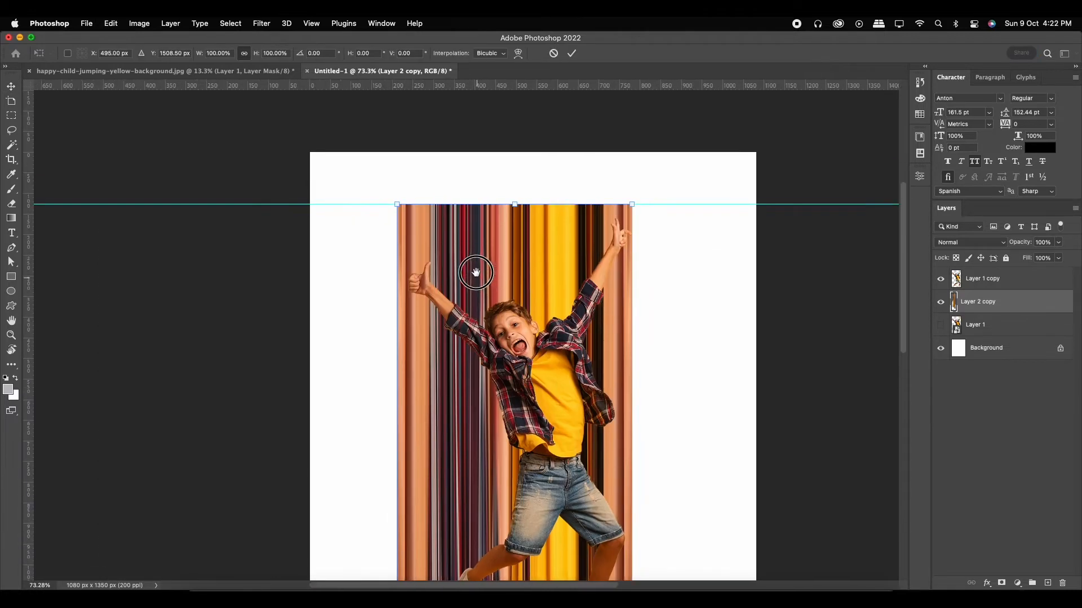
scroll(404, 195, up, 5)
mouse_move(374, 200)
mouse_down()
mouse_move(459, 311)
mouse_move(370, 185)
mouse_up()
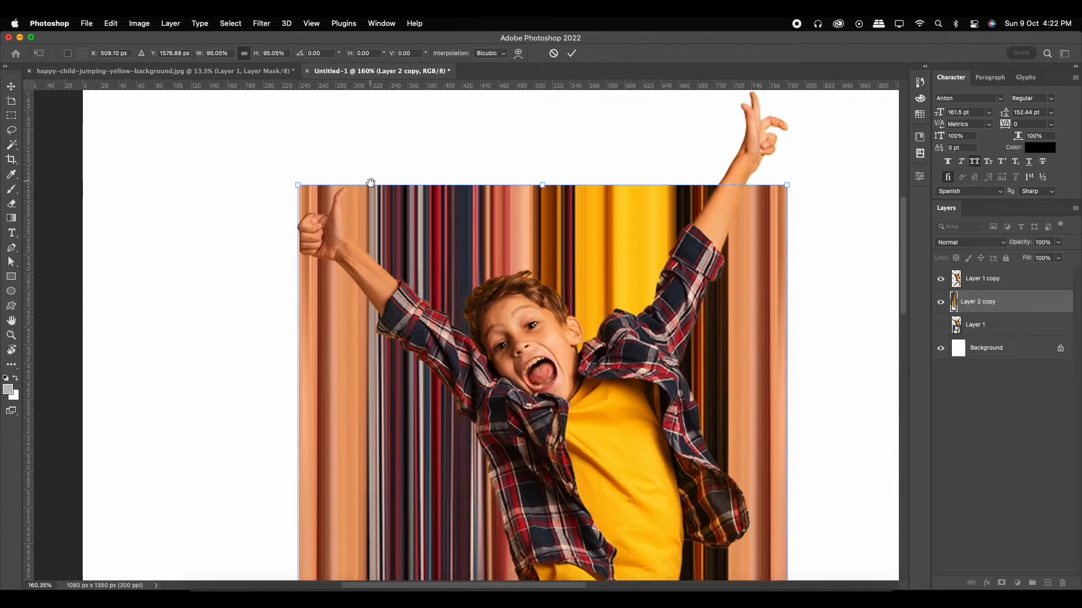
drag(567, 263, 493, 299)
drag(654, 262, 653, 313)
drag(599, 291, 599, 311)
drag(473, 284, 473, 188)
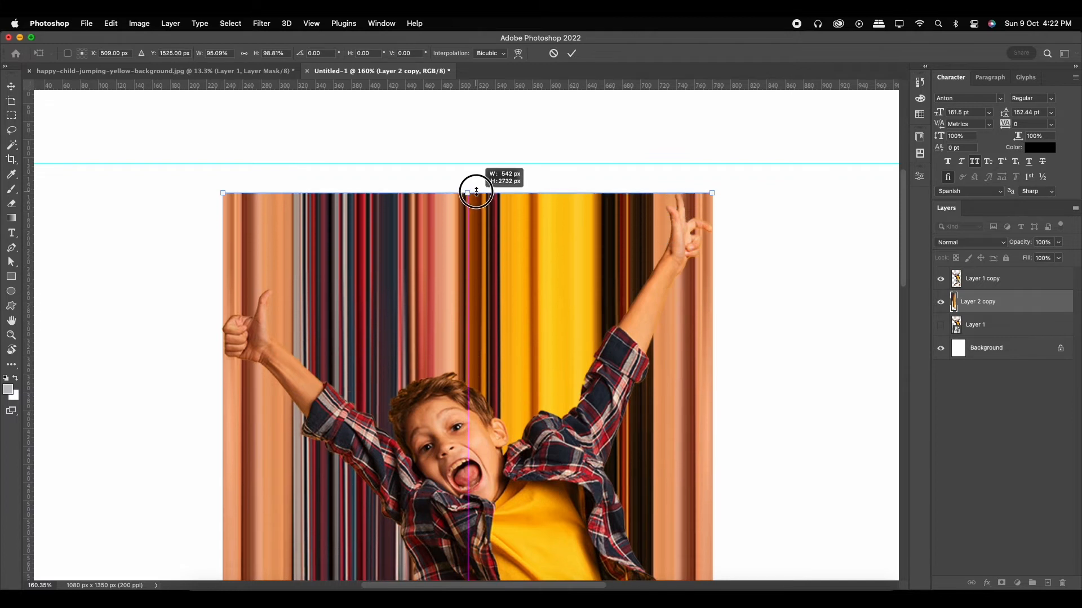
key(Return)
Step: Fine-tune the striped layer's left edge to line up with the boy's thumbs-up fist
scroll(514, 290, down, 2)
scroll(347, 321, up, 4)
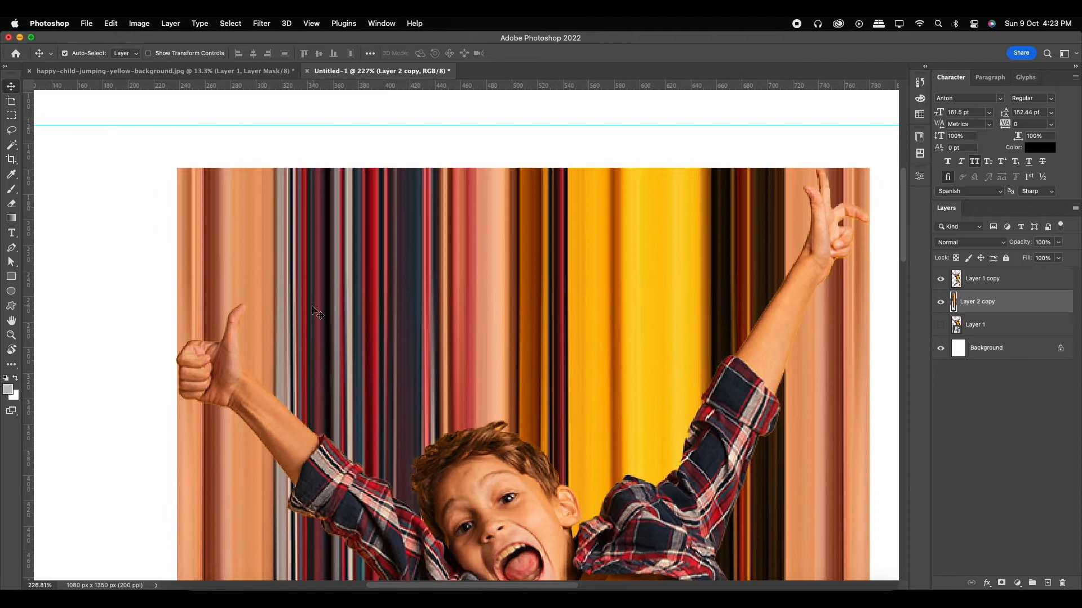
key(super+t)
drag(177, 373, 357, 397)
scroll(179, 372, up, 5)
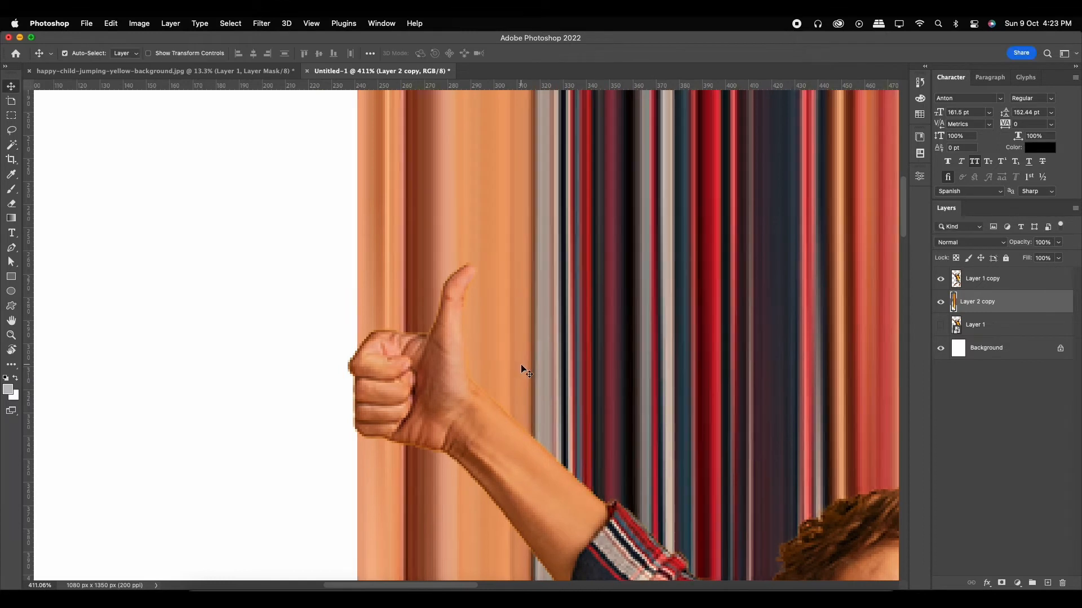
key(Return)
Step: Extend the striped layer's right edge to the outermost fingertip of the boy's raised hand
scroll(530, 370, down, 1)
scroll(529, 369, down, 5)
drag(739, 387, 572, 387)
drag(417, 361, 833, 349)
scroll(546, 336, up, 3)
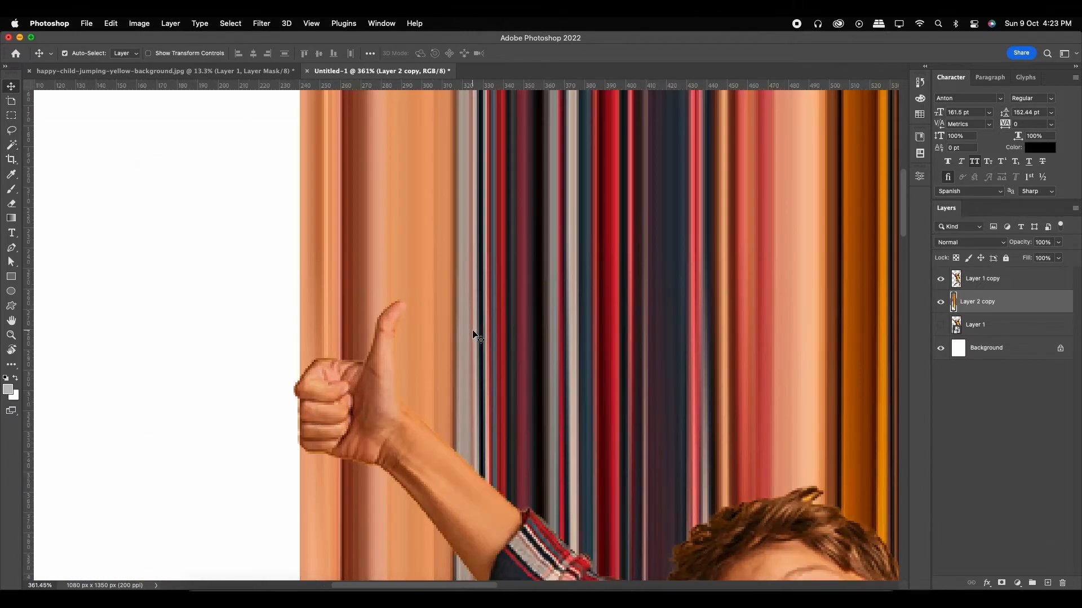
scroll(512, 343, down, 5)
drag(806, 355, 434, 357)
scroll(615, 220, up, 10)
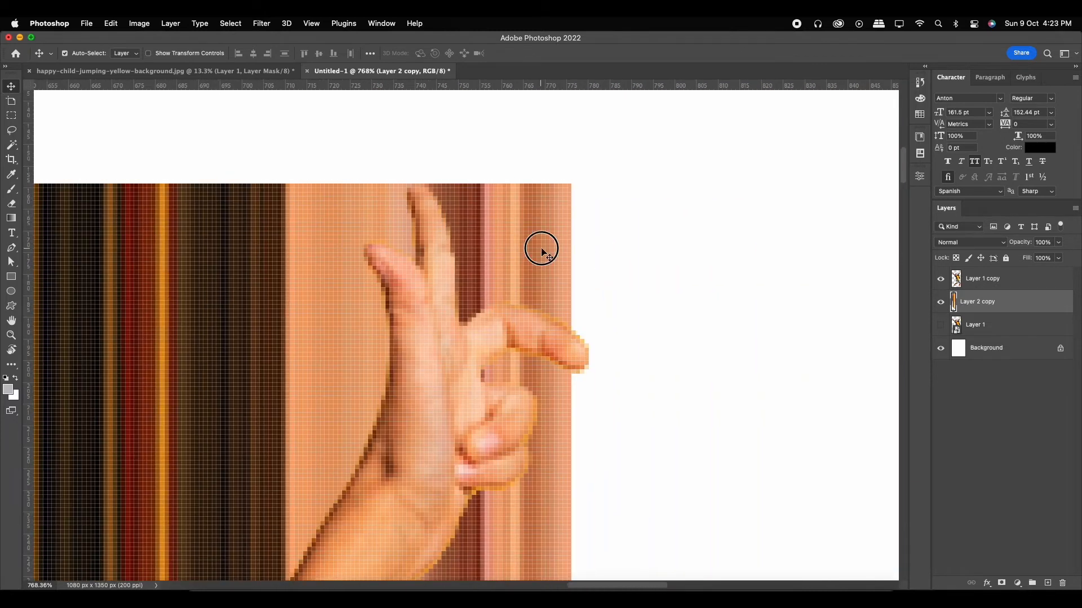
key(super+t)
drag(572, 300, 588, 301)
key(Return)
Step: Add a layer mask to the striped layer and set the brush to 100% hardness and 80 px
scroll(738, 307, down, 10)
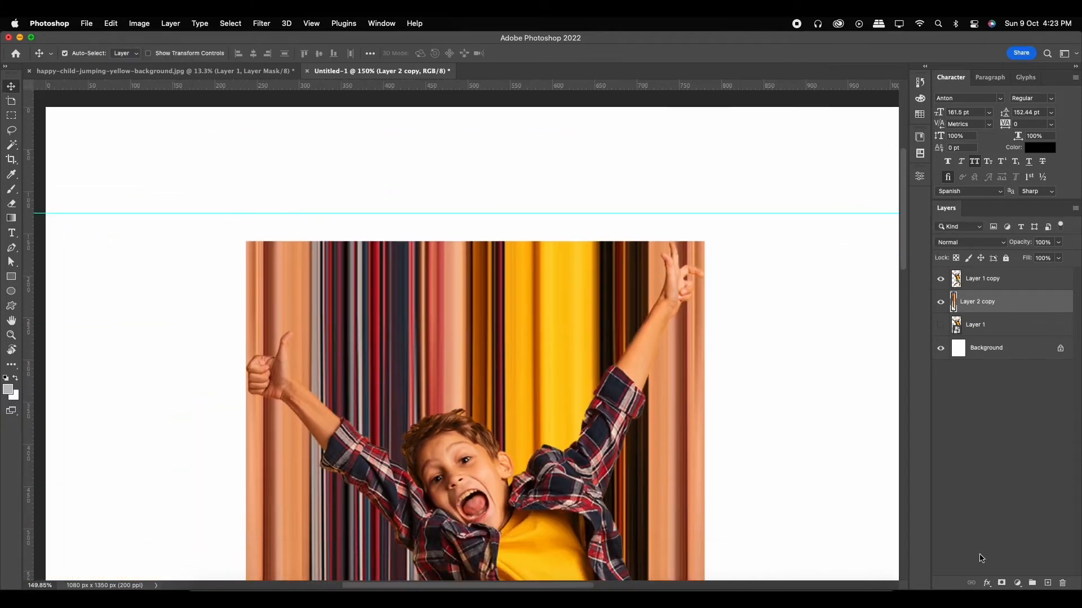
click(1001, 583)
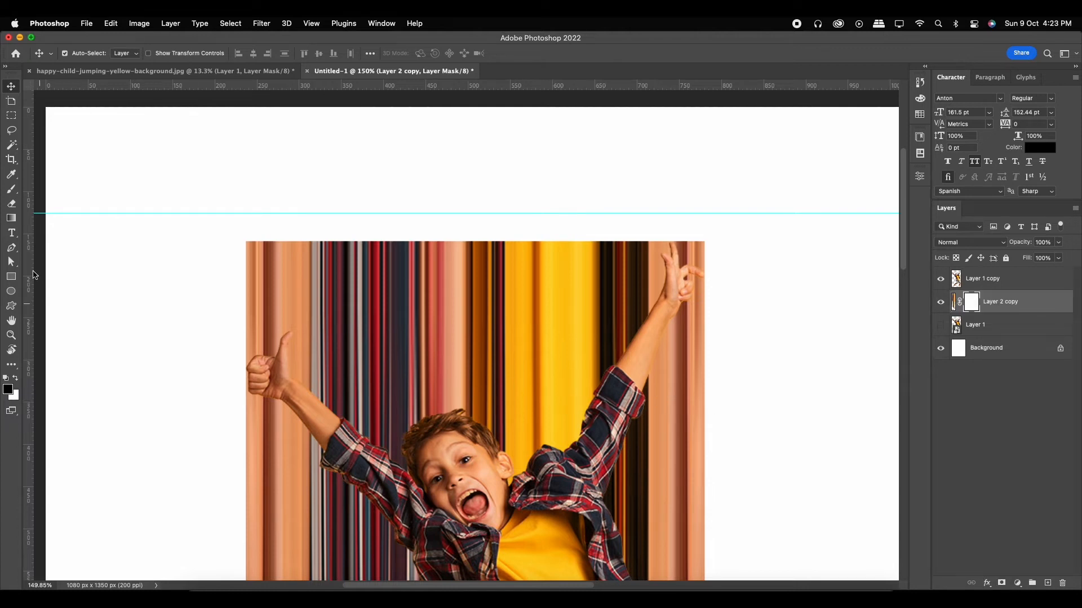
key(b)
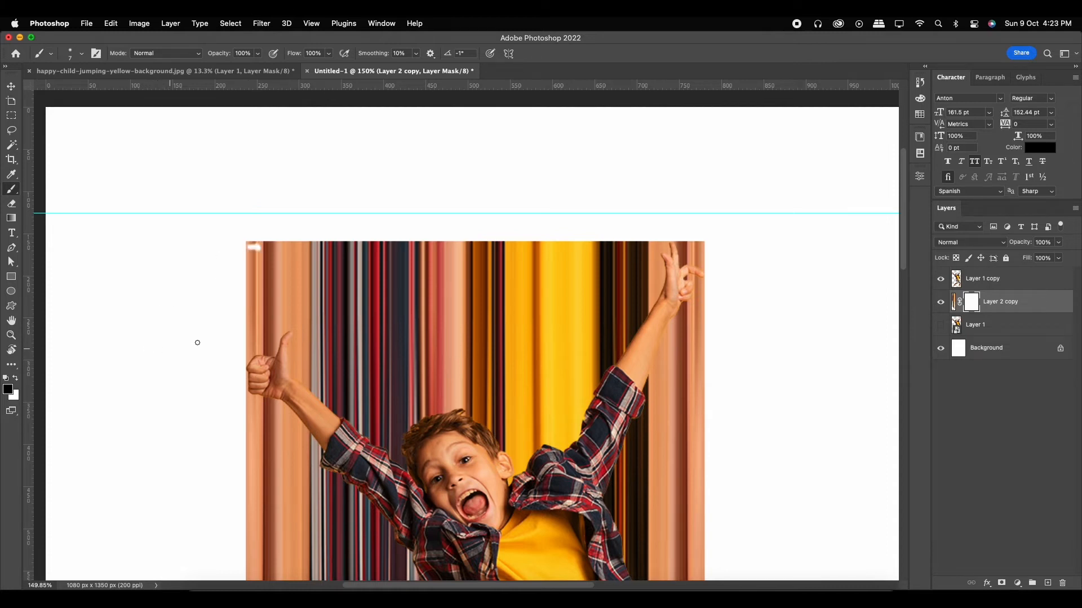
right_click(262, 327)
drag(362, 376, 413, 380)
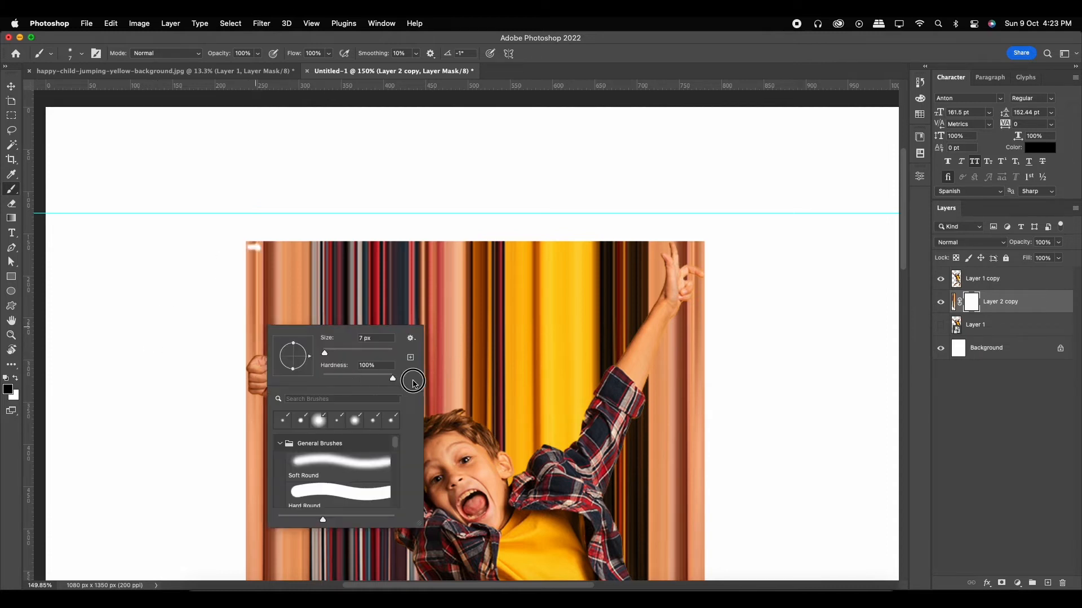
click(463, 147)
key(bracketright)
key(bracketright)
key(bracketright)
key(bracketright)
key(bracketright)
key(bracketright)
key(bracketright)
key(bracketright)
key(bracketright)
key(bracketright)
Step: Paint black on the mask to hide the striped layer's top edge and the stripes around the higher raised hand
drag(253, 246, 681, 237)
scroll(712, 236, up, 5)
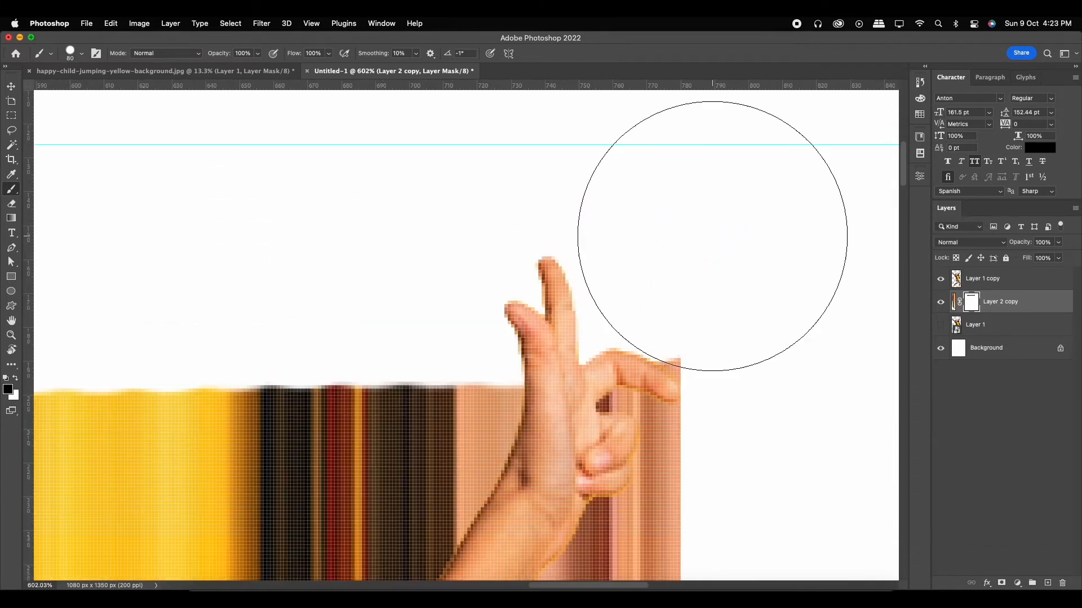
click(704, 248)
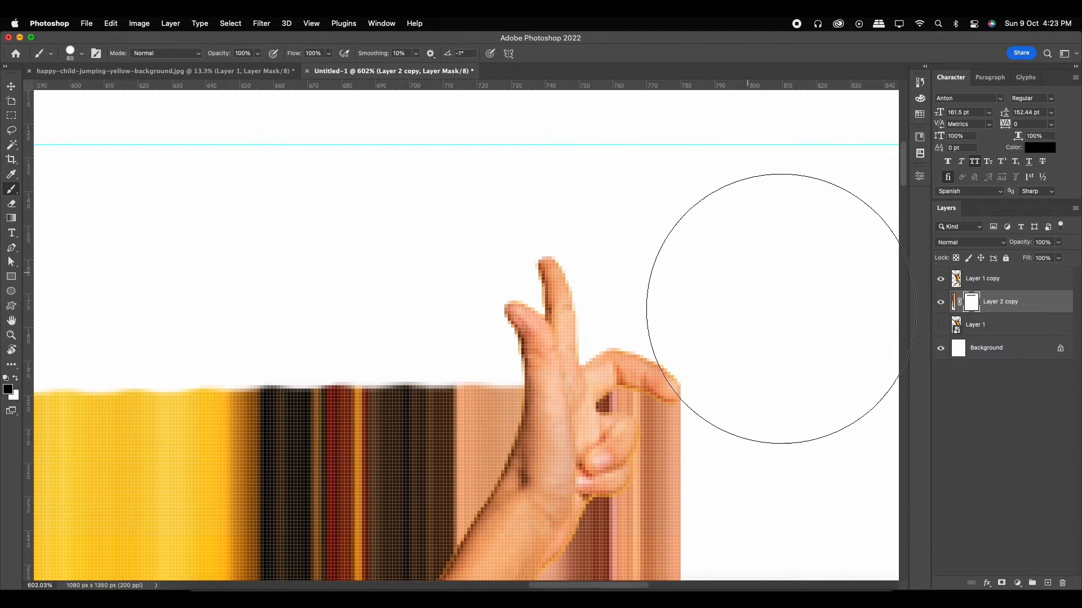
scroll(454, 325, down, 2)
drag(454, 325, 545, 279)
click(500, 373)
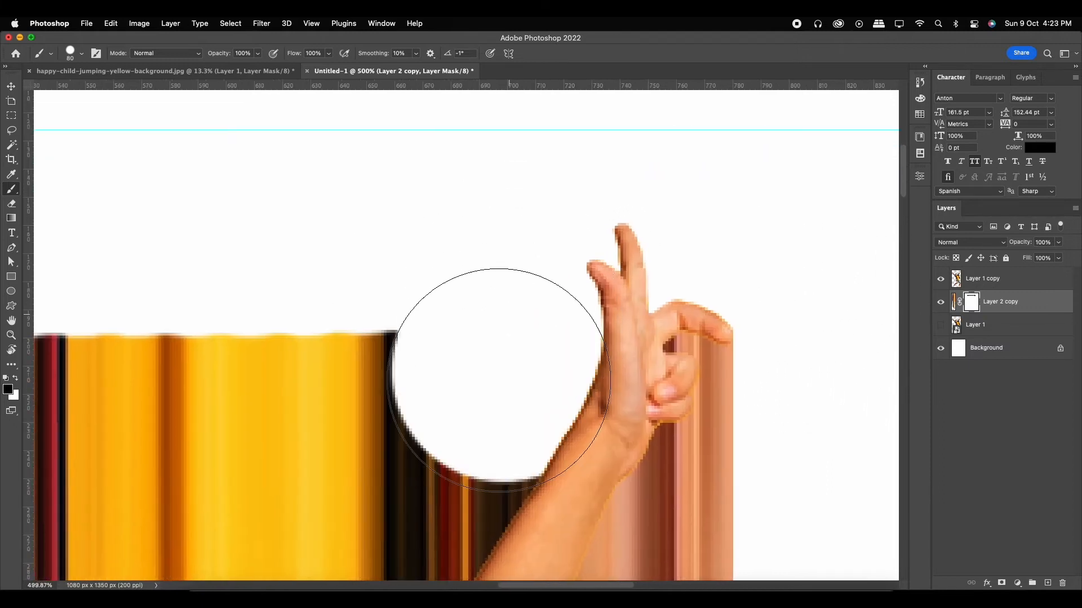
Step: Mask out the remaining stripes above the boy's head and arms so they only hang below his silhouette
scroll(637, 307, down, 5)
mouse_move(637, 318)
mouse_down()
mouse_move(700, 308)
mouse_move(627, 452)
mouse_up()
mouse_move(626, 443)
mouse_down()
mouse_move(656, 298)
mouse_move(579, 427)
mouse_move(534, 443)
mouse_move(487, 373)
mouse_move(581, 308)
mouse_move(655, 142)
mouse_move(582, 339)
mouse_move(583, 139)
mouse_move(495, 280)
mouse_move(479, 335)
mouse_move(516, 321)
mouse_move(454, 338)
mouse_move(461, 374)
mouse_move(363, 283)
mouse_move(289, 307)
mouse_move(296, 280)
mouse_move(345, 267)
mouse_move(382, 220)
mouse_move(613, 237)
mouse_move(437, 265)
mouse_move(458, 290)
mouse_move(633, 292)
mouse_move(589, 280)
mouse_up()
scroll(658, 290, down, 1)
scroll(480, 324, down, 5)
scroll(357, 255, up, 4)
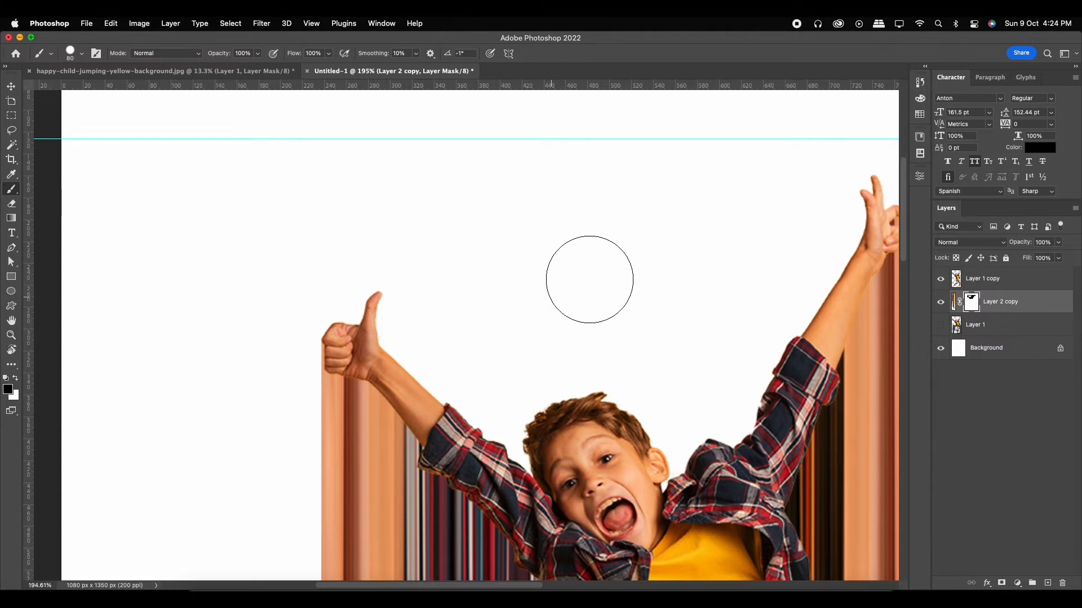
scroll(497, 253, down, 4)
scroll(435, 242, up, 1)
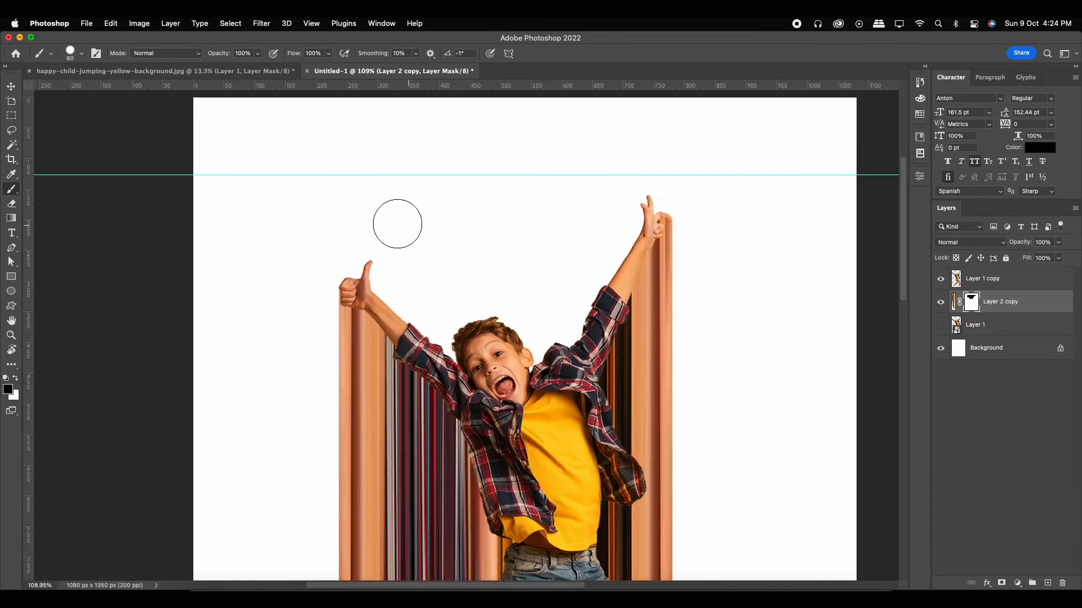
scroll(432, 244, down, 4)
drag(462, 250, 481, 227)
scroll(481, 227, down, 1)
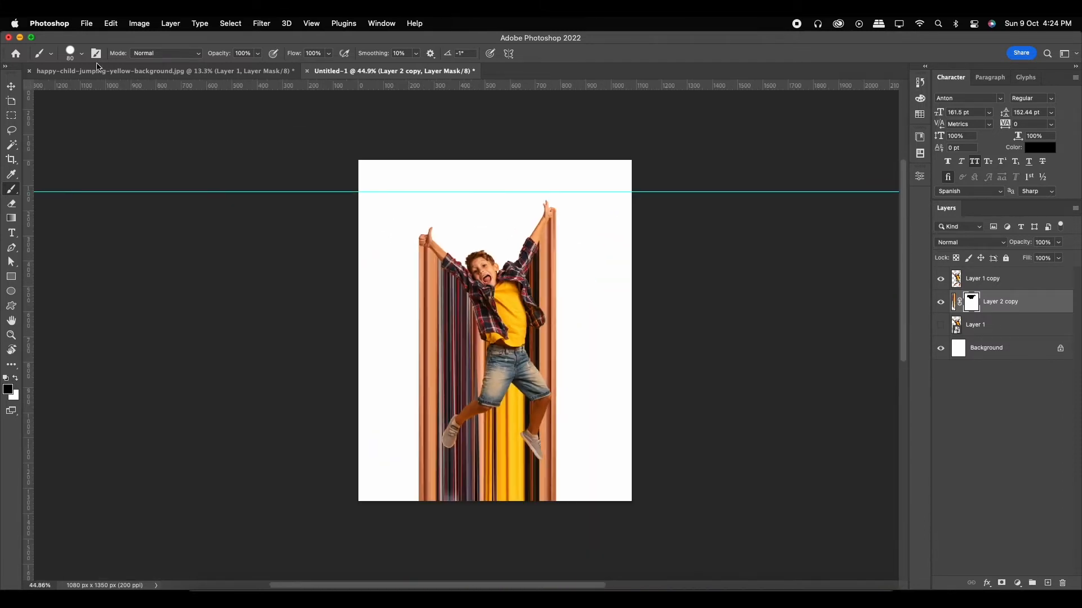
Step: Convert the masked striped layer to a smart object and rasterize it so the mask is baked in
click(11, 86)
scroll(524, 276, up, 3)
right_click(1036, 309)
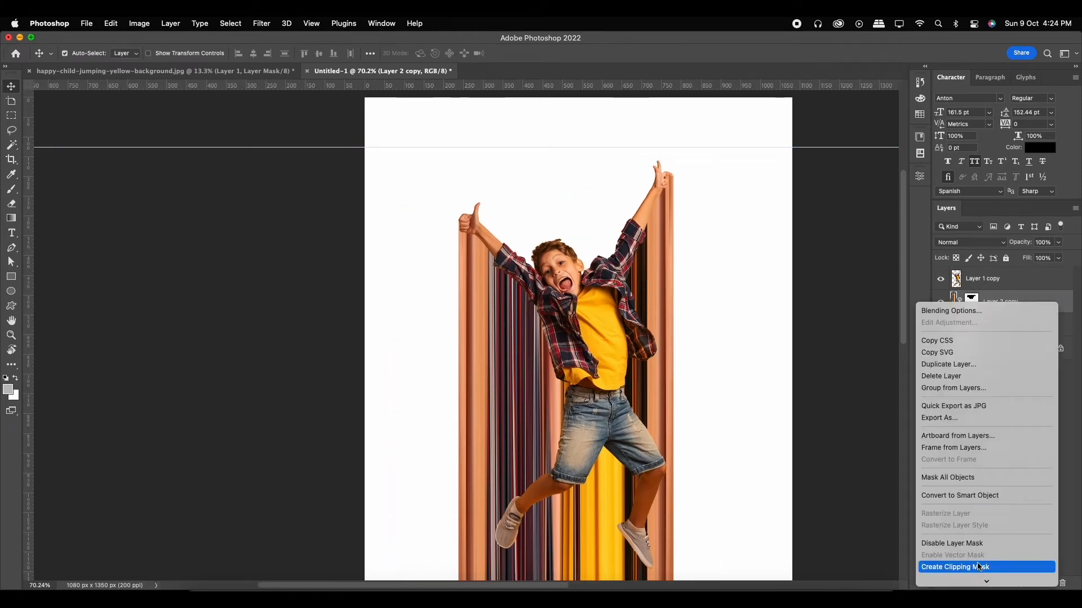
click(1001, 298)
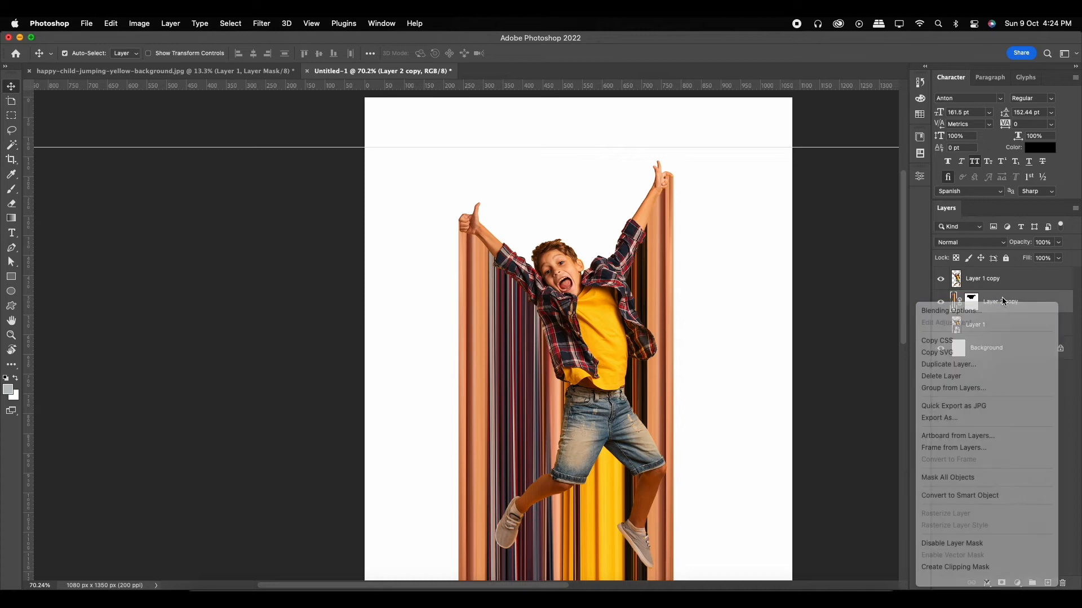
right_click(1003, 302)
scroll(924, 428, down, 3)
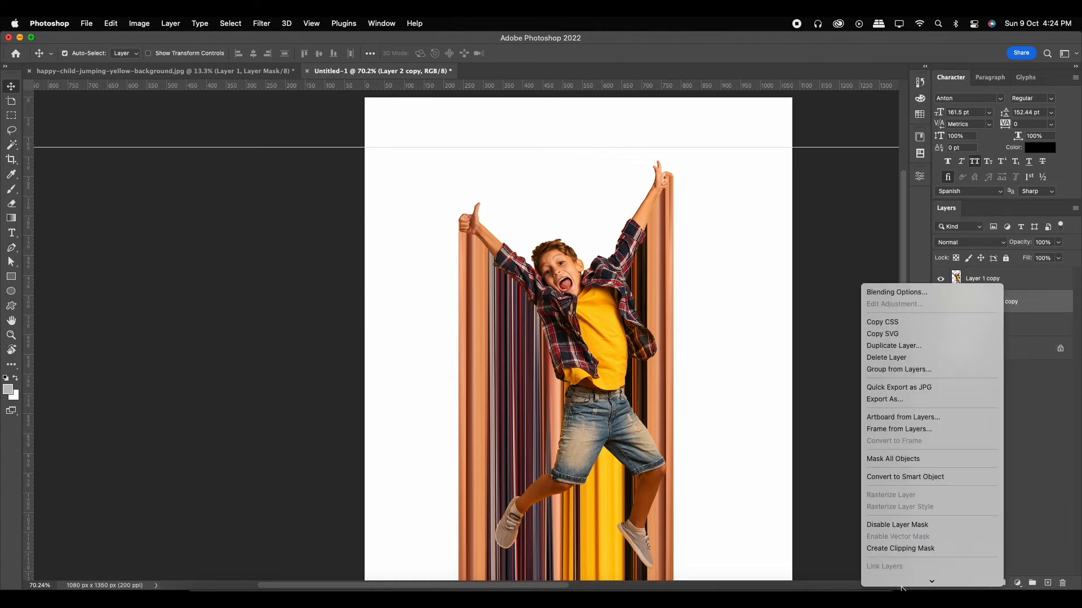
click(916, 420)
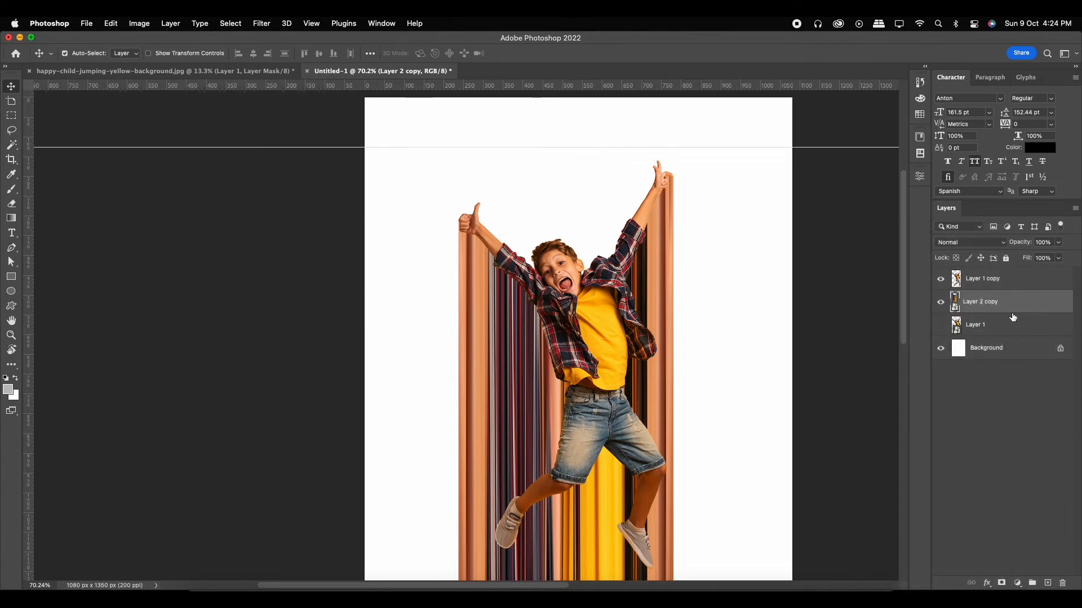
right_click(1026, 305)
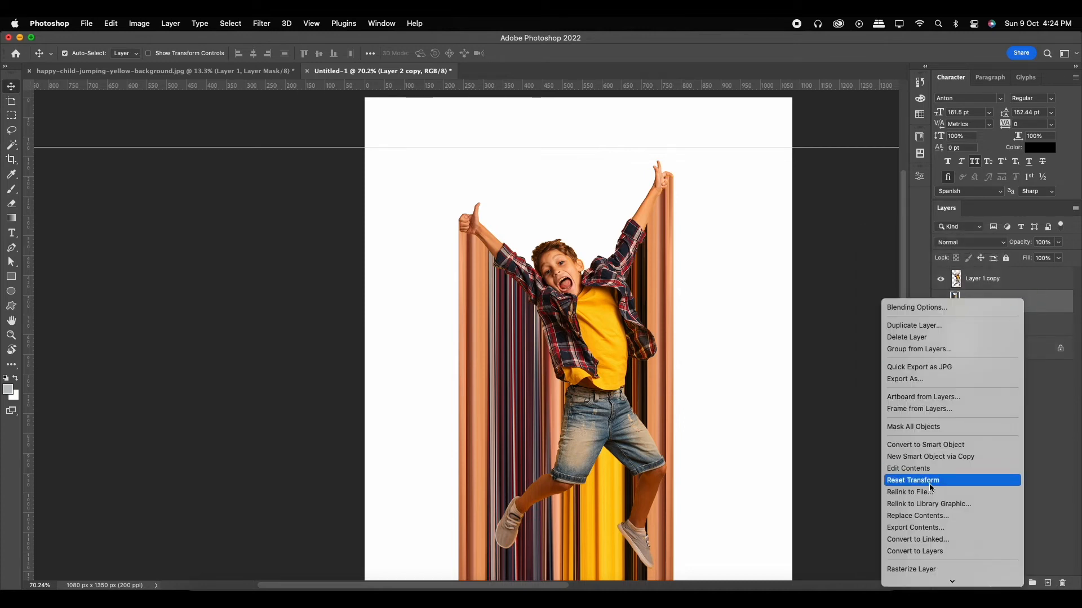
click(918, 570)
key(ctrl+t)
scroll(549, 299, down, 5)
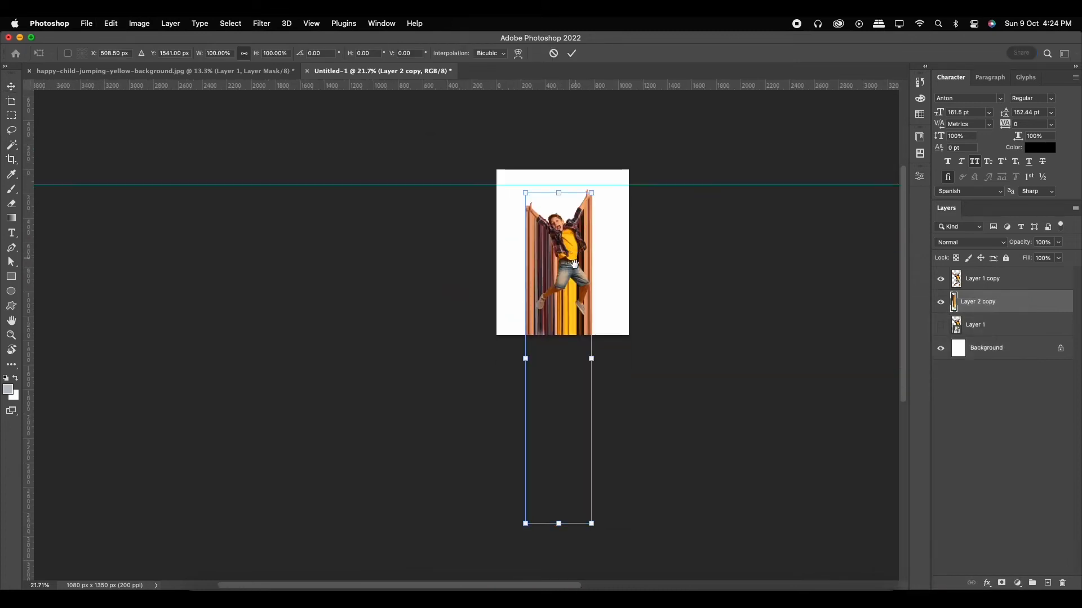
key(Return)
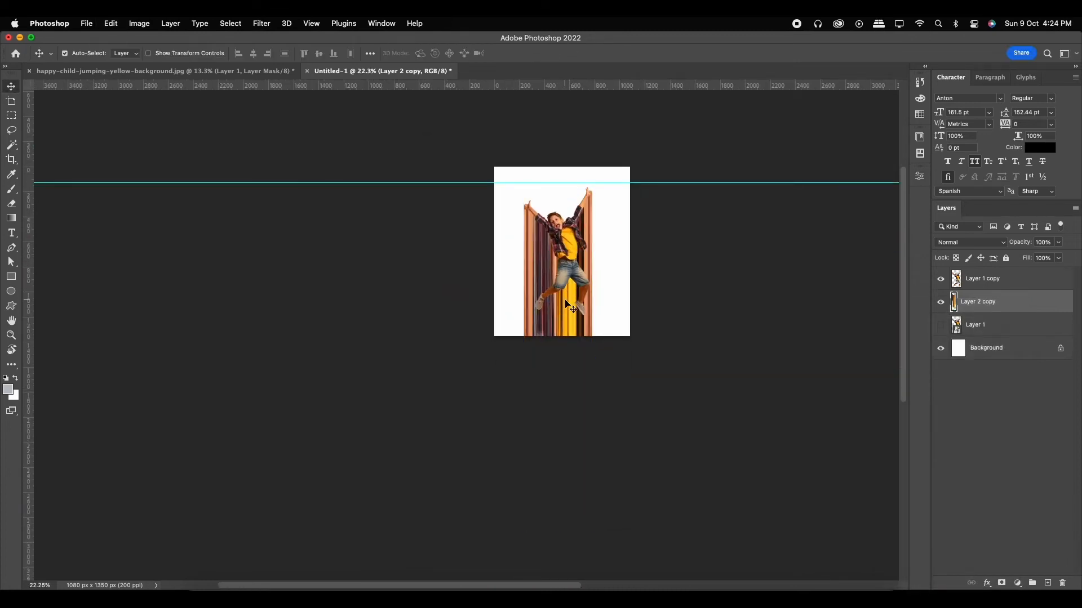
scroll(567, 304, up, 1)
scroll(566, 305, up, 1)
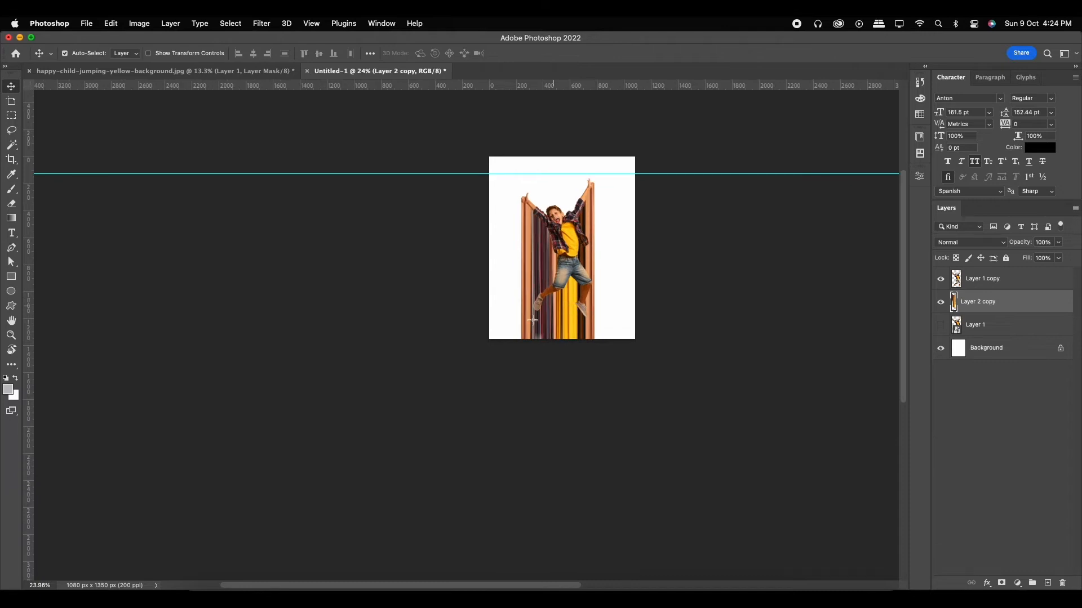
Step: Warp the striped layer, pulling its lower-left corner far out to the left so the stripes curve outward
key(m)
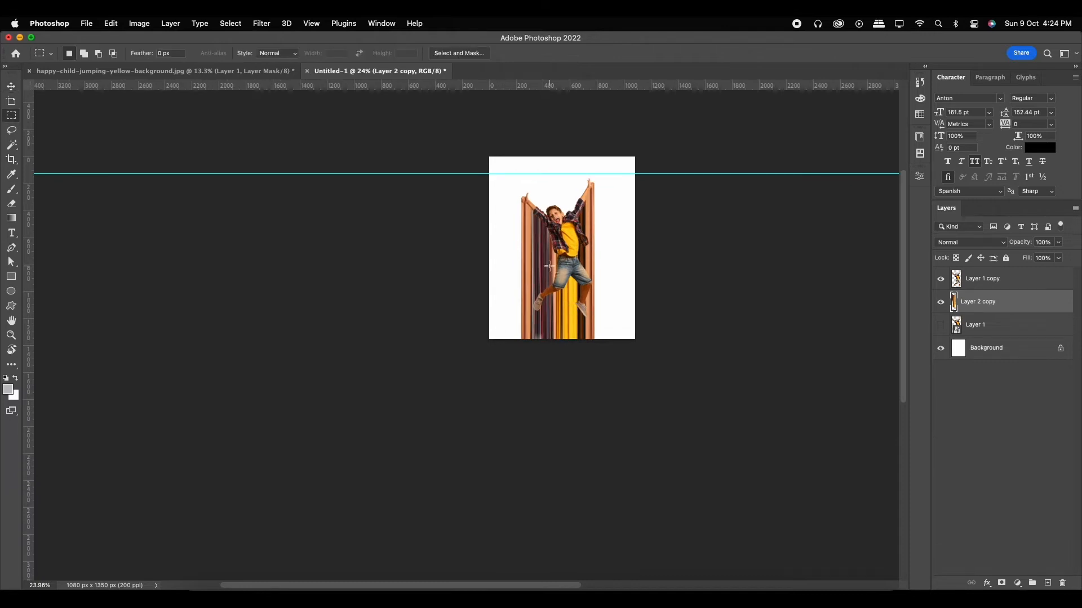
key(ctrl+t)
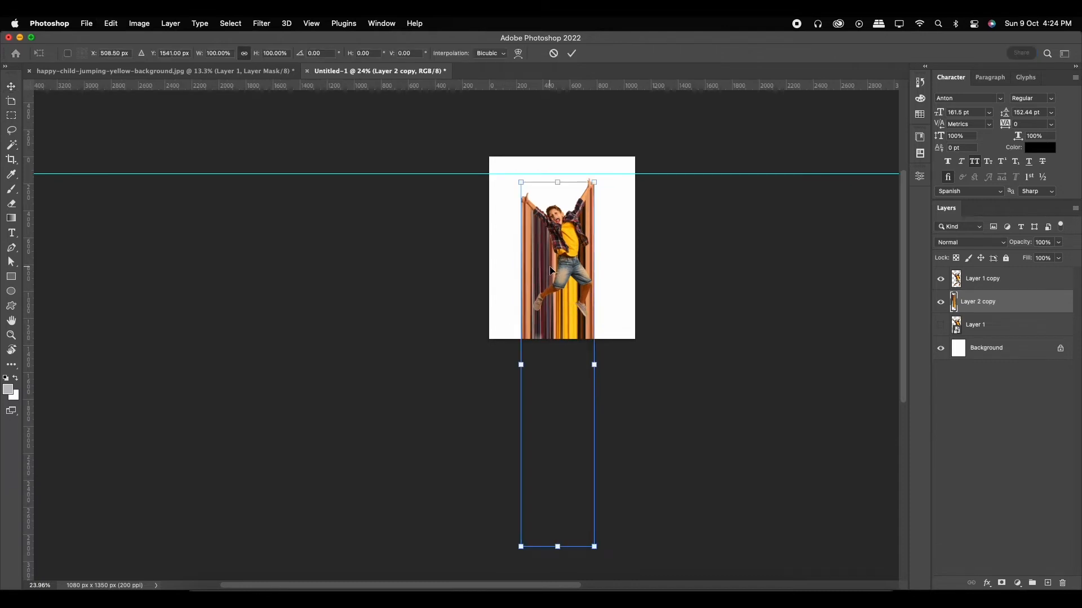
scroll(563, 311, up, 1)
right_click(562, 305)
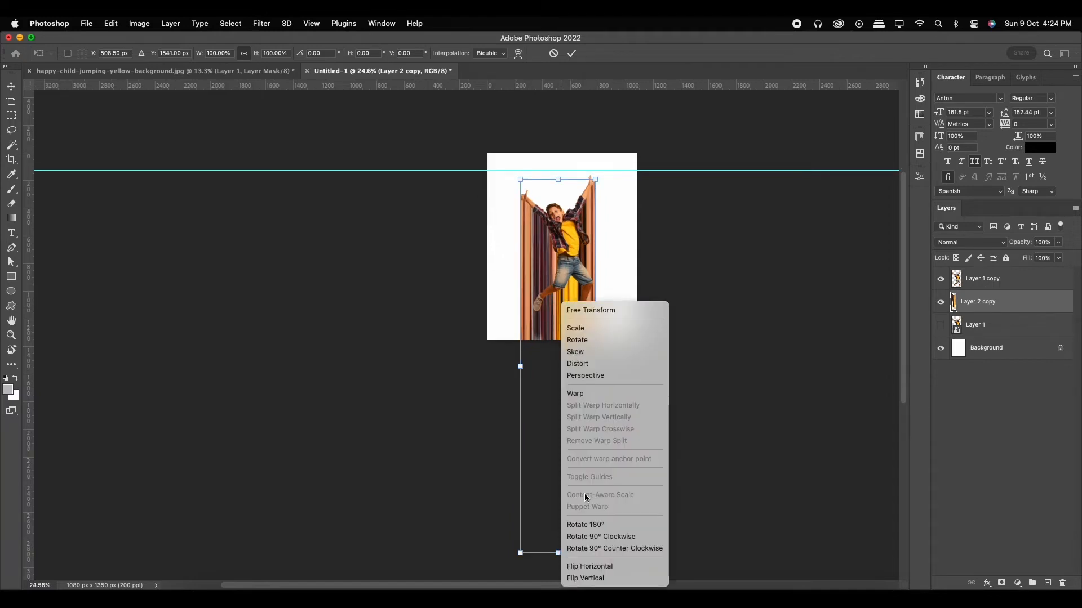
click(580, 393)
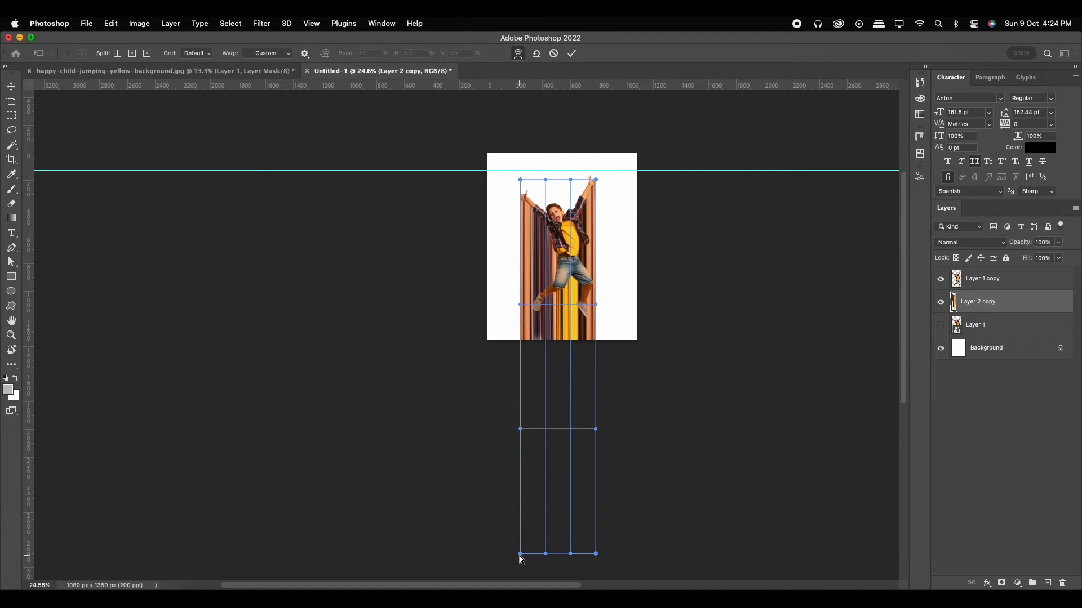
drag(519, 554, 461, 556)
drag(593, 559, 55, 536)
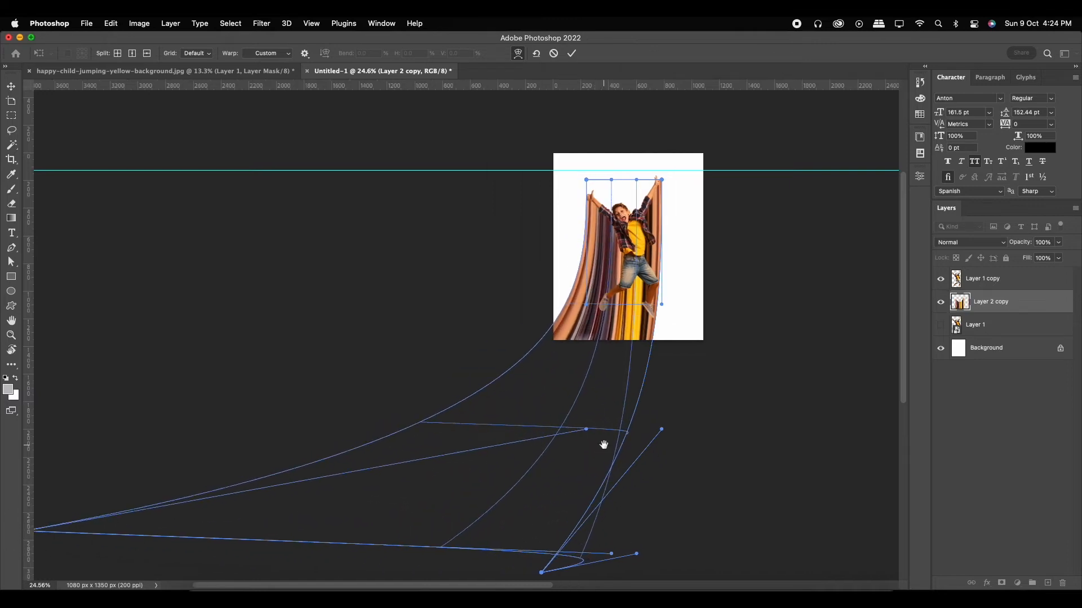
Step: Pull the warp's lower-right corner far out to the right so the stripes flare on both sides, and apply the warp
drag(603, 445, 439, 429)
drag(371, 557, 923, 535)
drag(400, 427, 890, 432)
scroll(730, 437, down, 6)
drag(209, 420, 7, 417)
drag(735, 380, 337, 393)
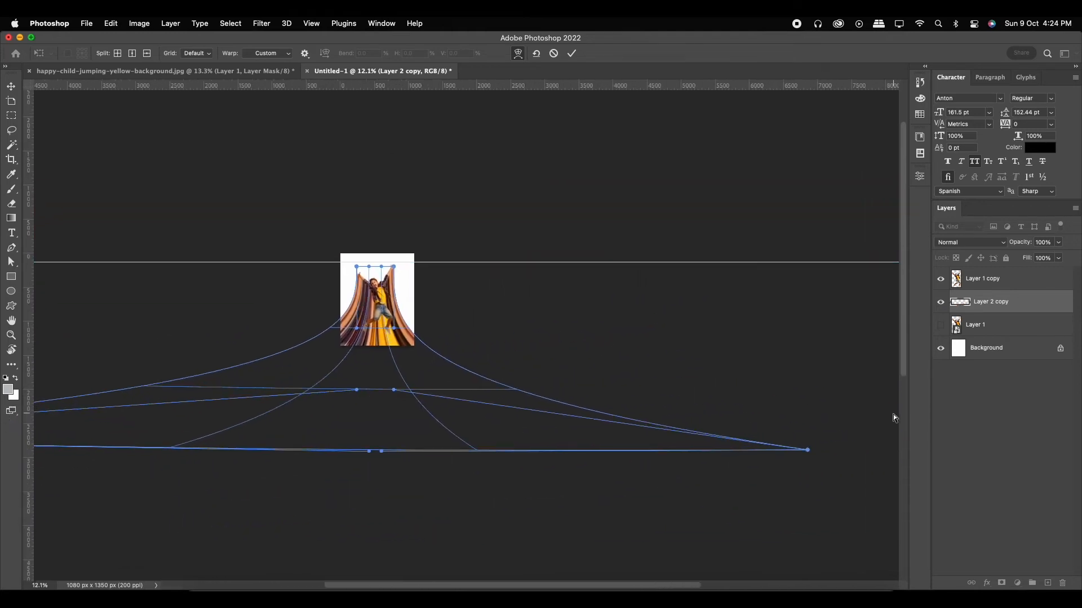
drag(799, 452, 828, 456)
click(572, 53)
scroll(413, 327, up, 5)
drag(338, 306, 614, 383)
drag(552, 330, 569, 336)
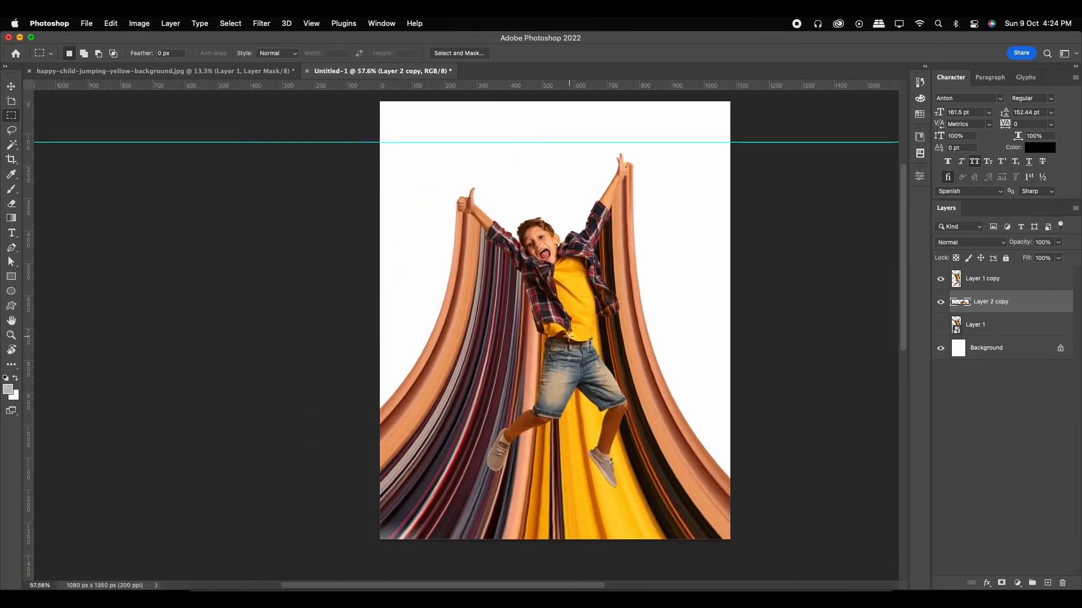
Step: Add a stronger drop shadow to the boy cutout, with 91 px distance, 81 px size and 0% noise
click(10, 87)
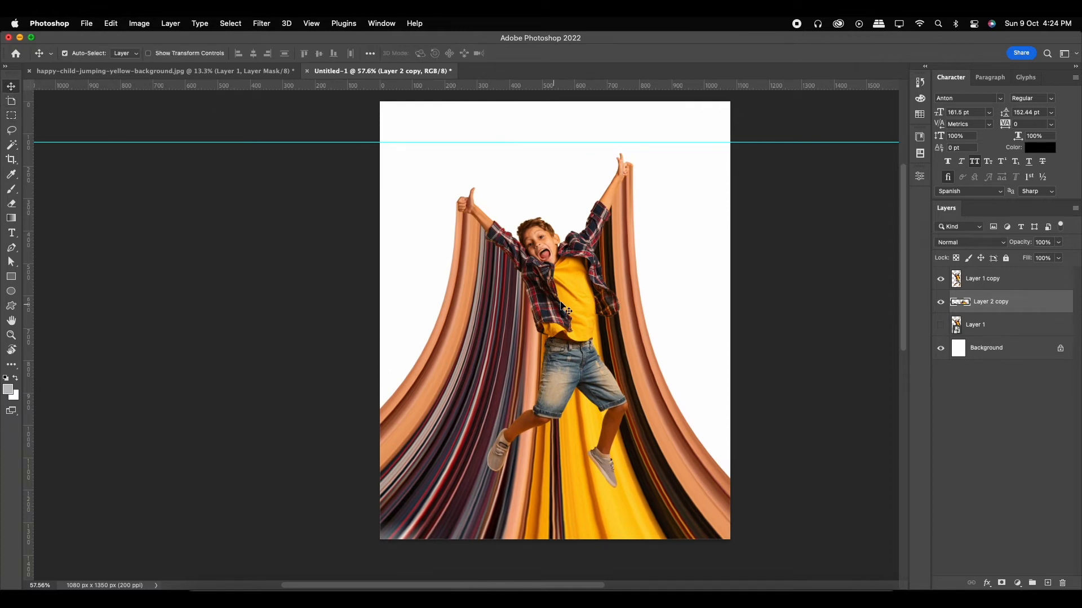
click(563, 309)
scroll(555, 311, up, 1)
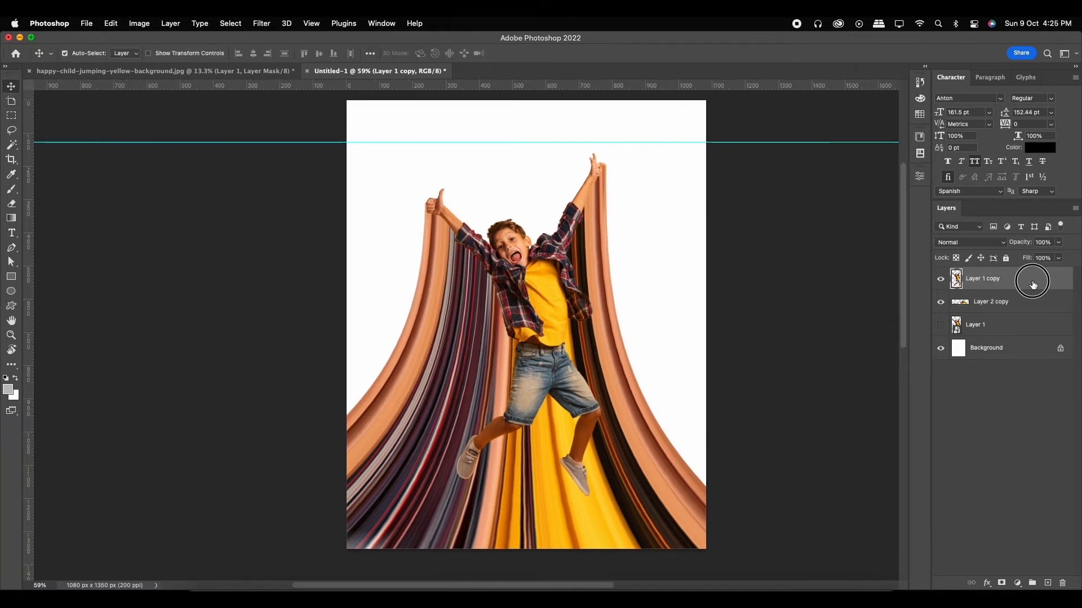
double_click(977, 287)
click(675, 267)
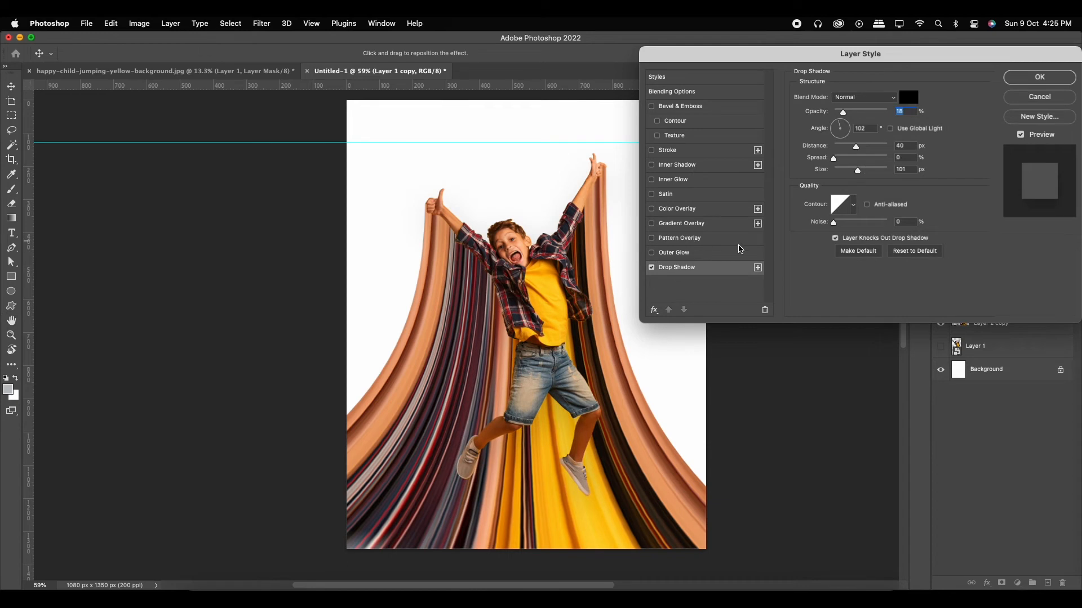
drag(853, 112, 853, 171)
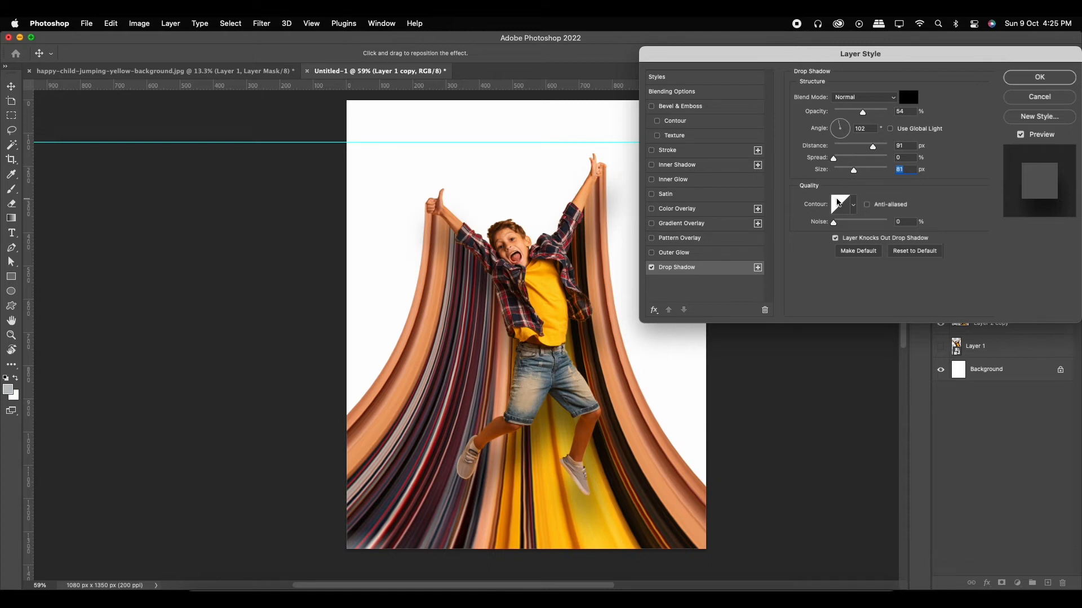
mouse_move(840, 221)
mouse_down()
mouse_move(855, 221)
mouse_move(826, 220)
mouse_move(835, 224)
mouse_up()
drag(862, 113, 860, 112)
click(1026, 86)
scroll(500, 247, down, 3)
mouse_move(500, 247)
mouse_down()
mouse_move(499, 275)
mouse_move(489, 263)
mouse_up()
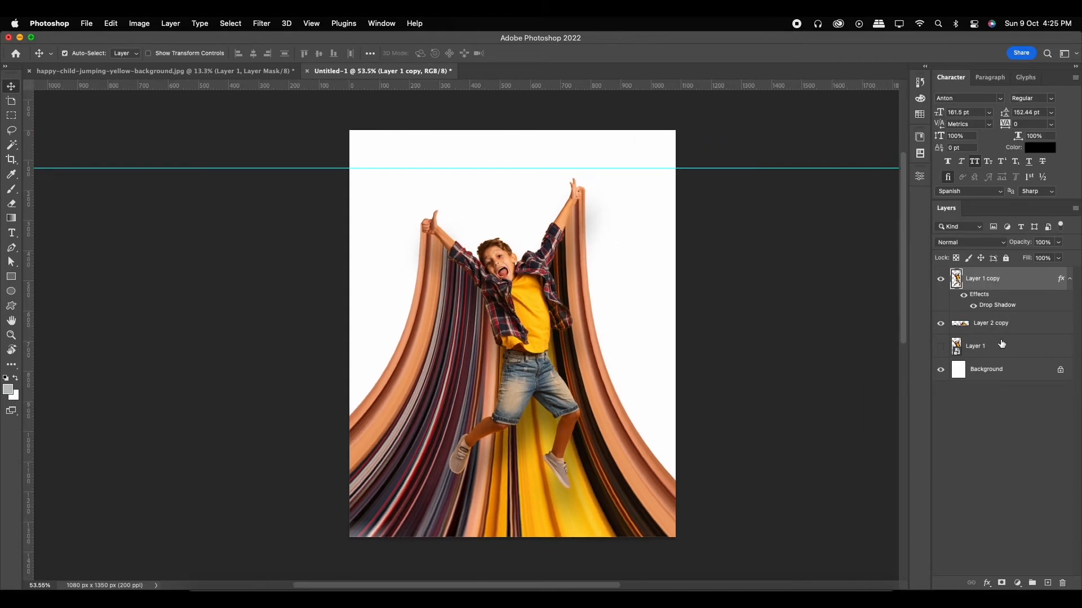
Step: Select the boy cutout and the striped layer together and nudge both slightly down the canvas
shift+click(986, 322)
key(shift+Down)
key(shift+Down)
key(shift+Down)
key(shift+Down)
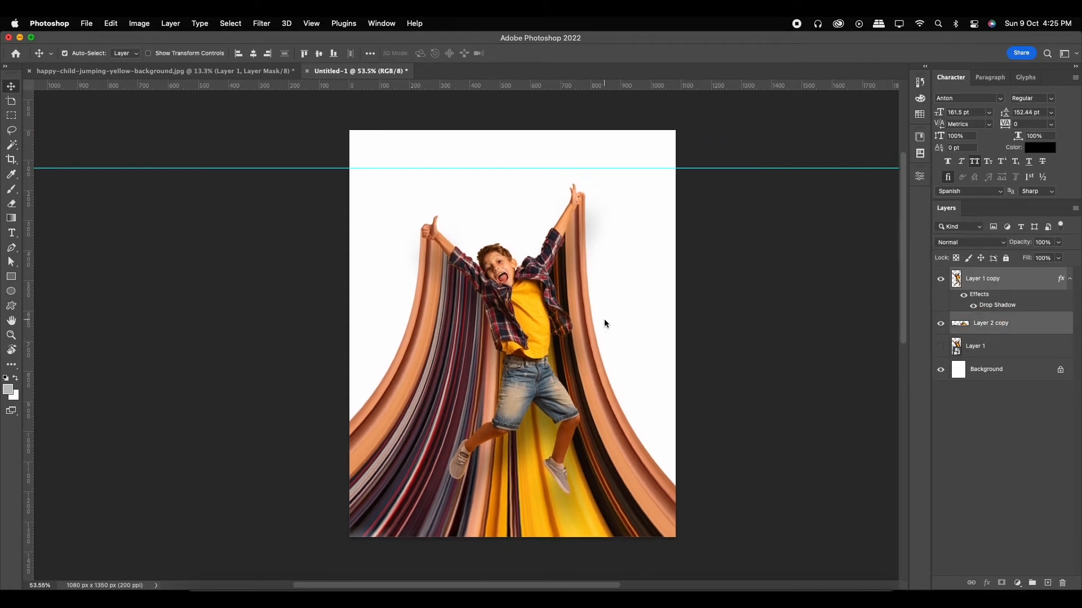
Step: Scale the boy cutout and striped layer together to 106.43%, reposition them, and remove the horizontal guide
scroll(620, 330, down, 5)
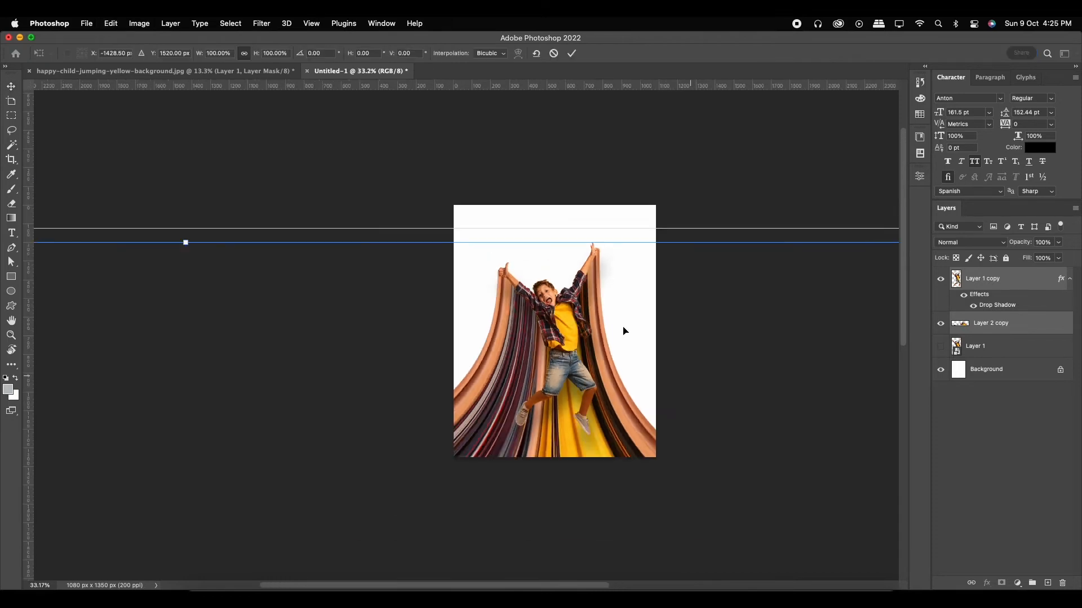
key(super+t)
drag(623, 329, 483, 348)
drag(729, 306, 755, 296)
scroll(465, 338, up, 5)
drag(397, 349, 548, 352)
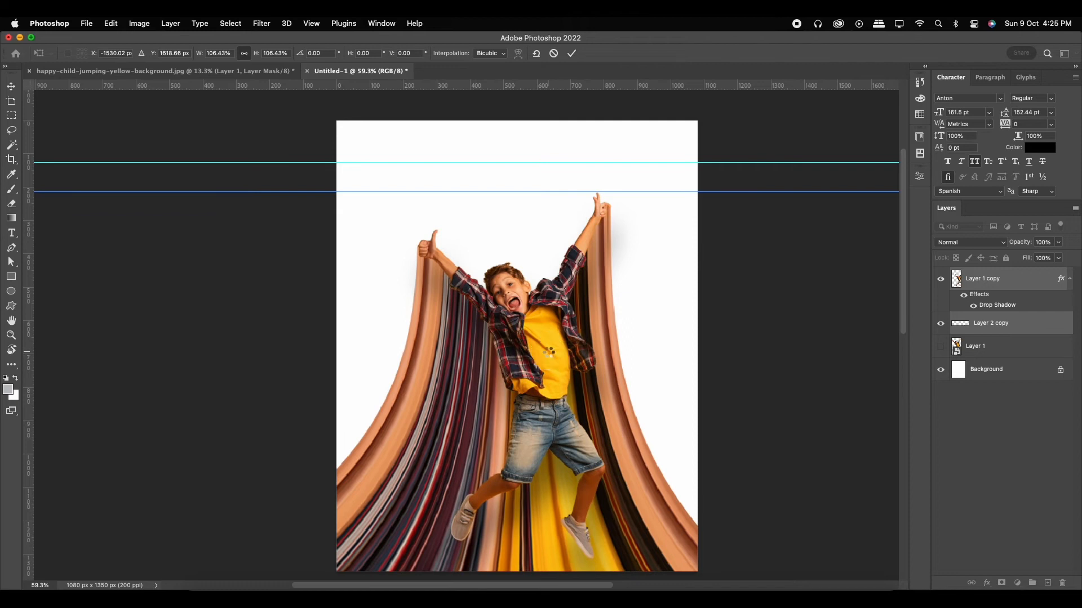
key(Return)
scroll(548, 353, down, 2)
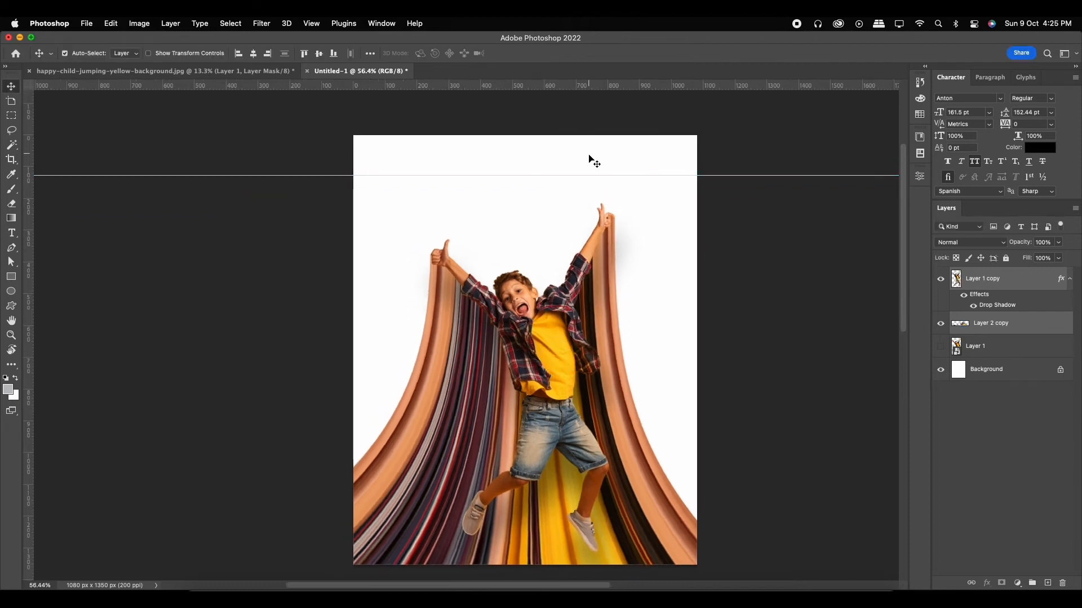
drag(593, 176, 596, 85)
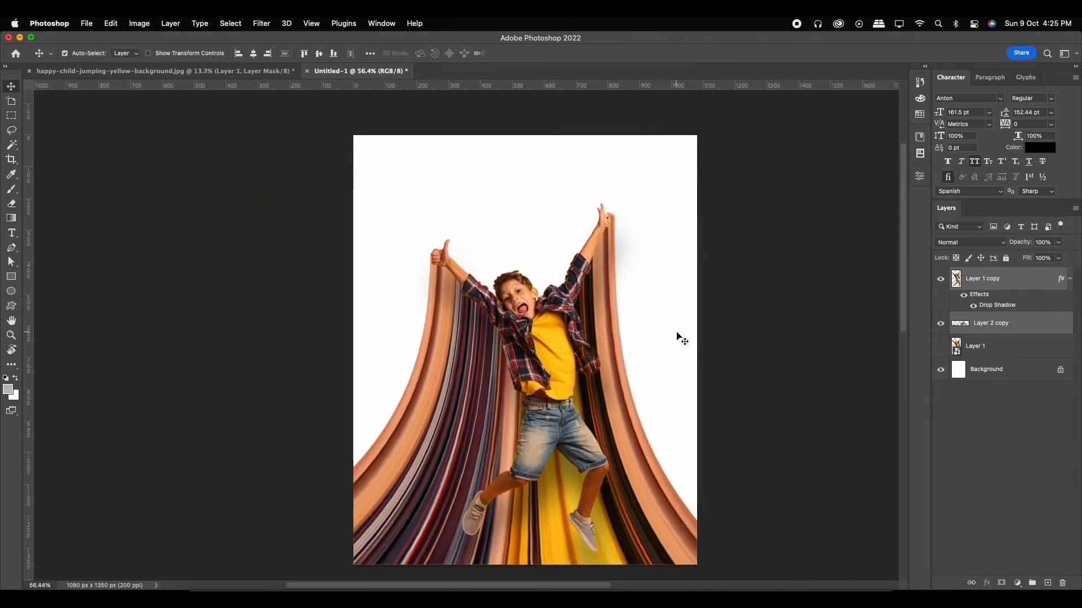
Step: Add a solid color fill layer above the background, sampling the shirt's yellow and adjusting it to #f7c414
click(1002, 370)
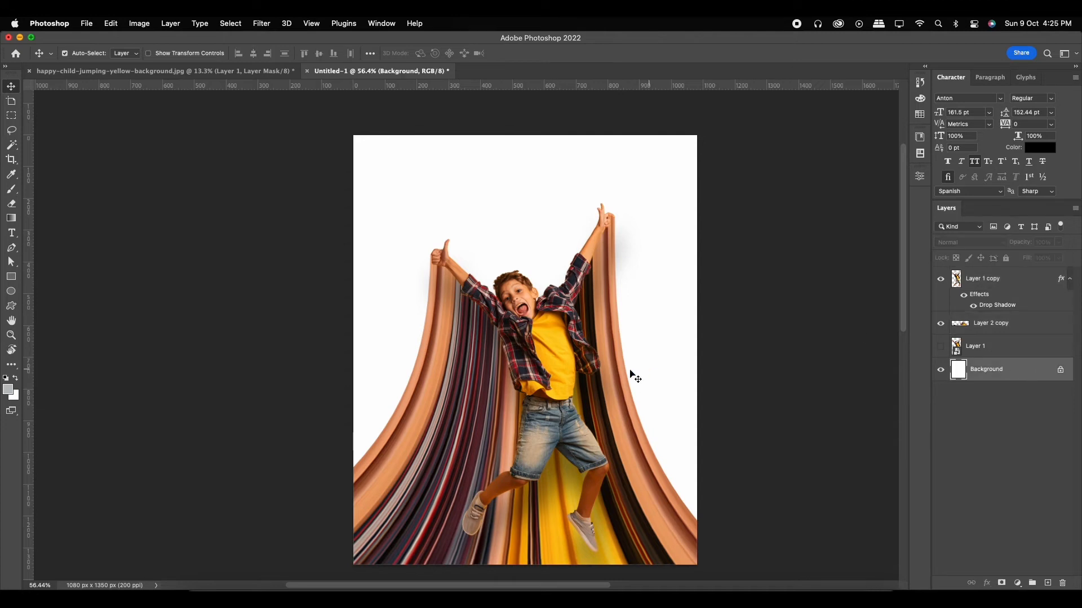
click(1018, 584)
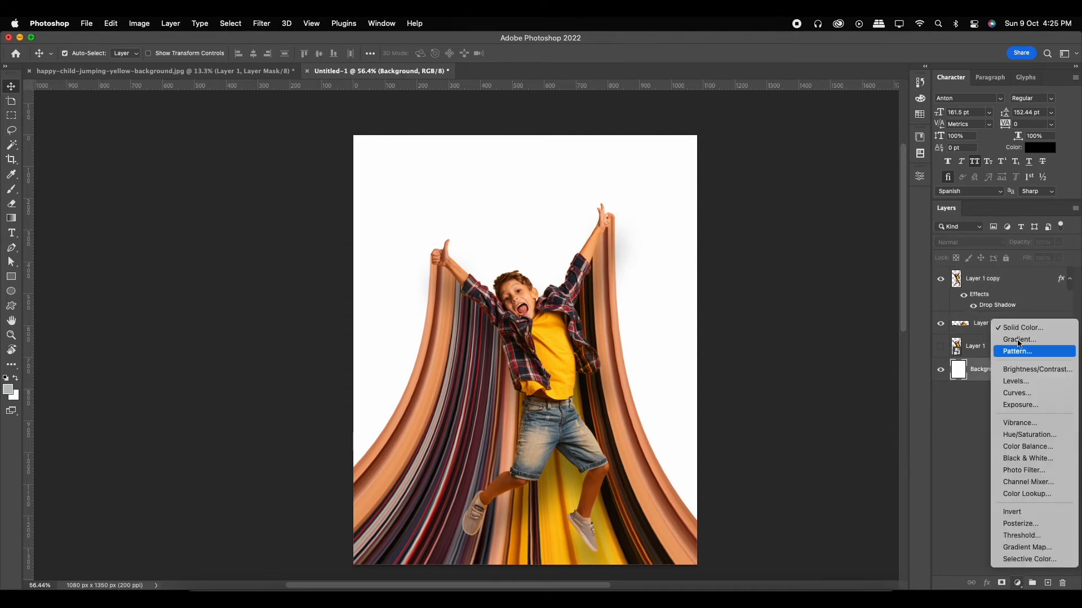
click(1000, 331)
click(553, 347)
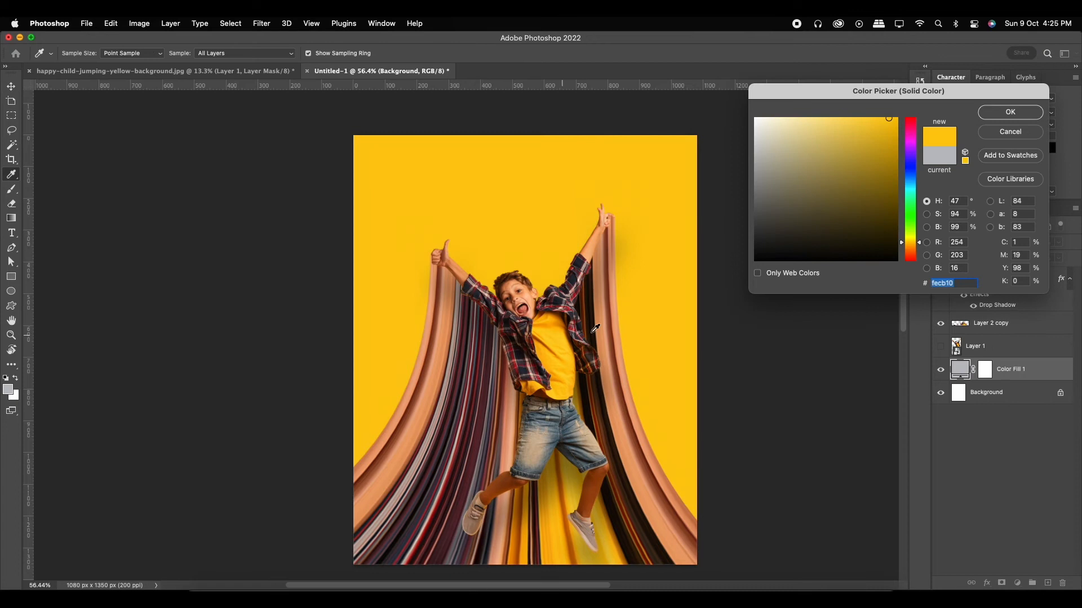
click(591, 304)
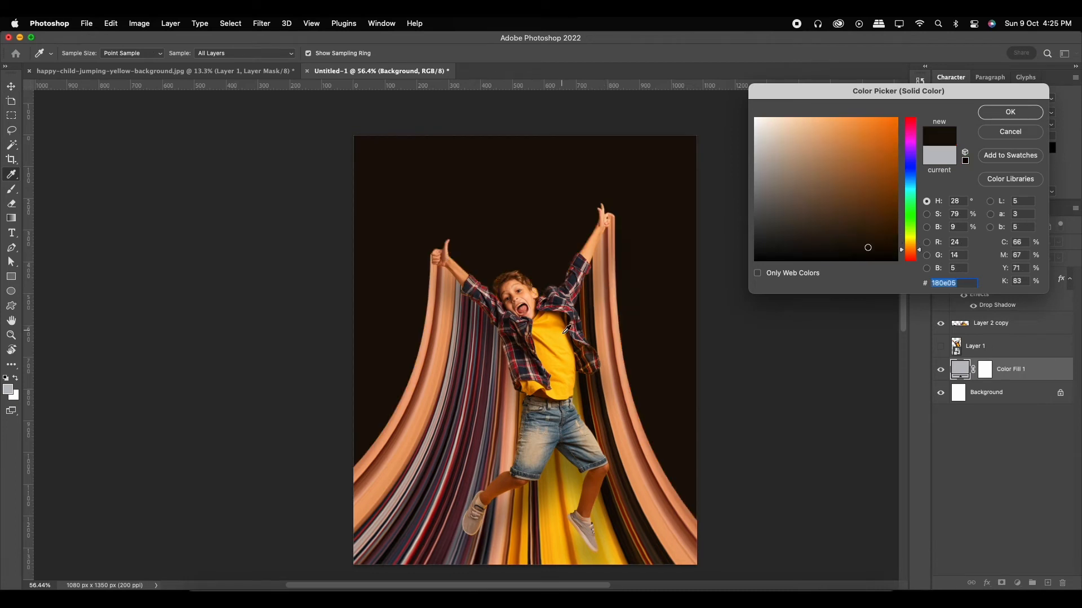
click(555, 345)
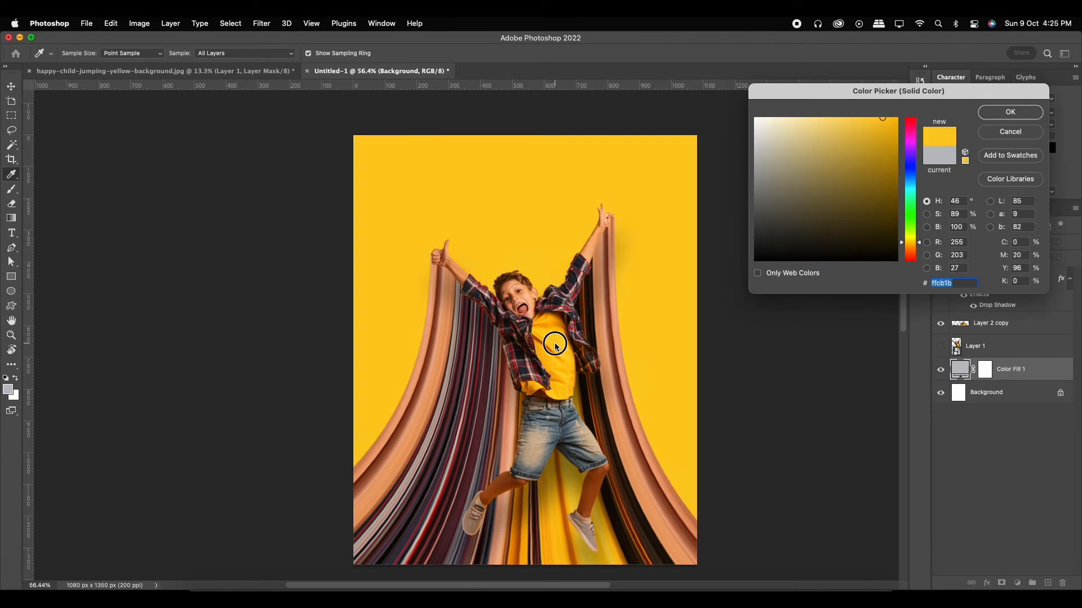
drag(875, 124, 887, 122)
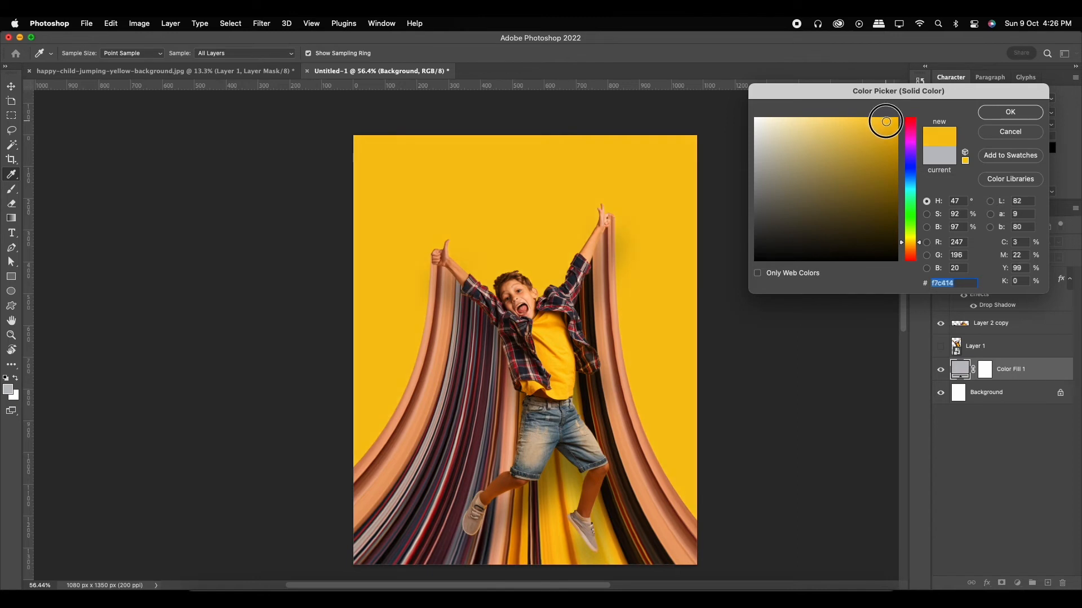
click(1024, 115)
key(super+0)
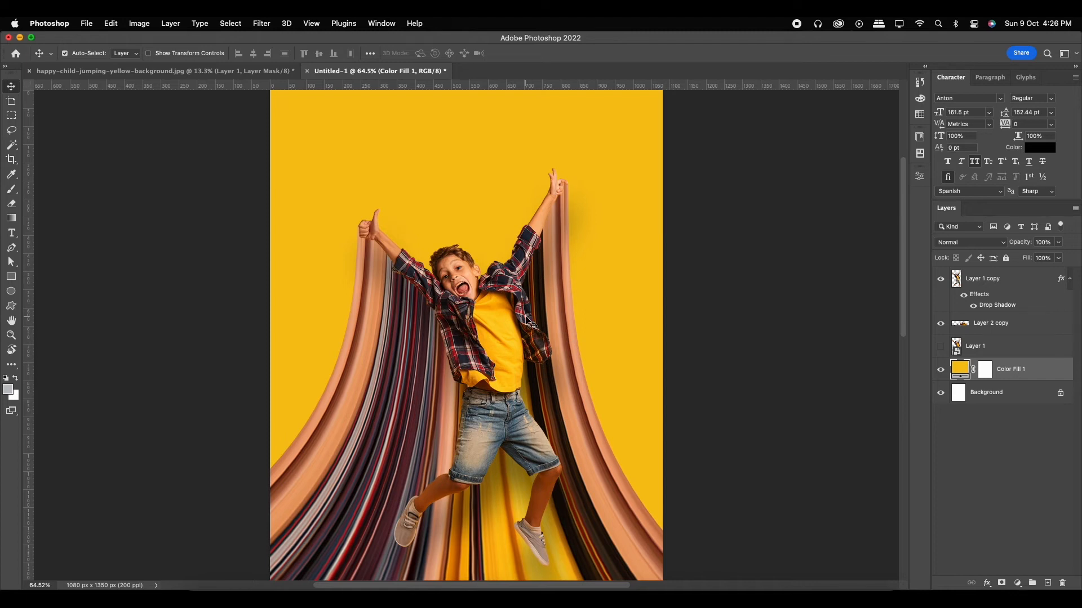
Step: Add a "holidayIpsum" text layer above the boy cutout, scale it down to 87.28 pt and place it across the poster's upper area
click(1015, 283)
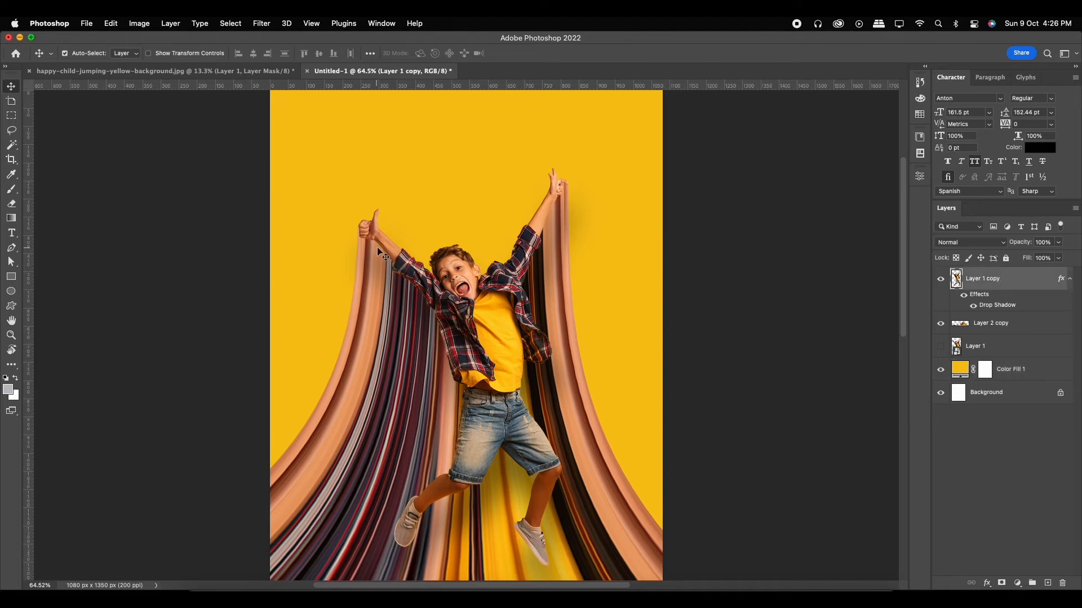
drag(462, 267, 475, 294)
key(t)
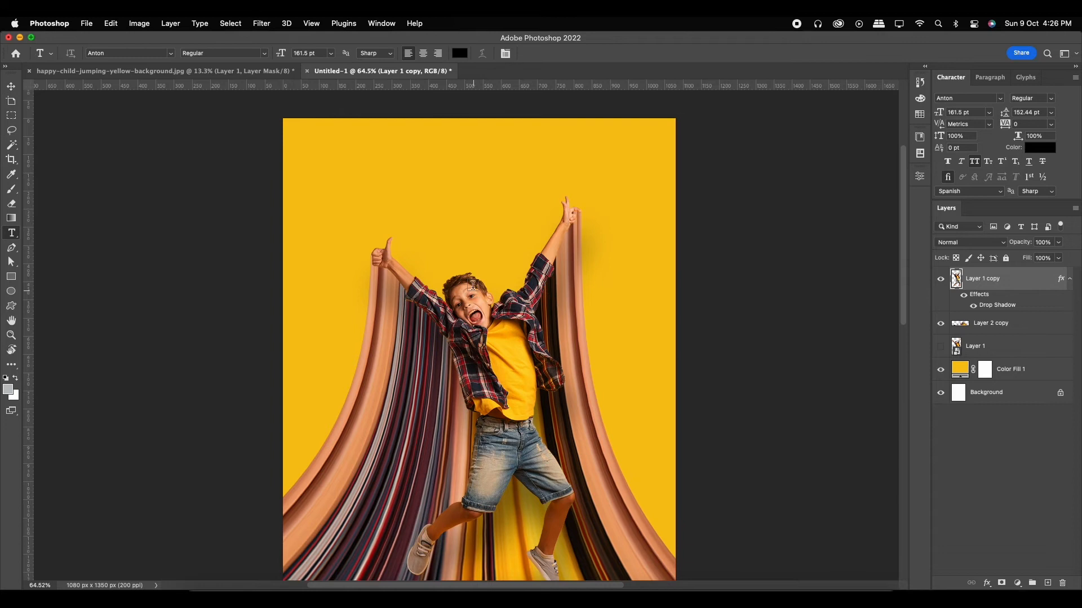
click(411, 251)
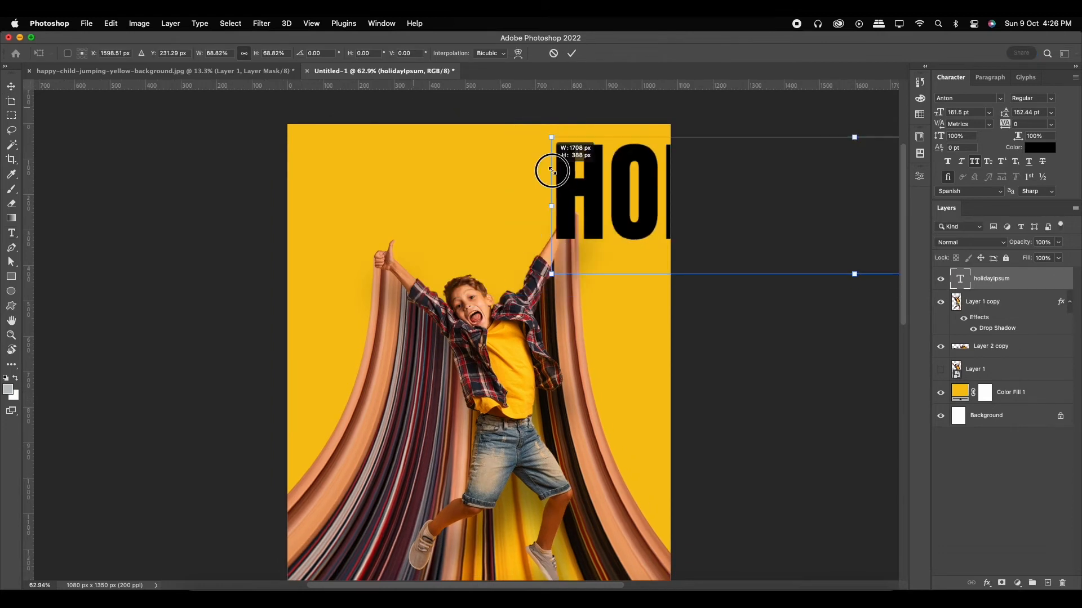
drag(552, 171, 618, 183)
drag(648, 186, 338, 186)
key(Return)
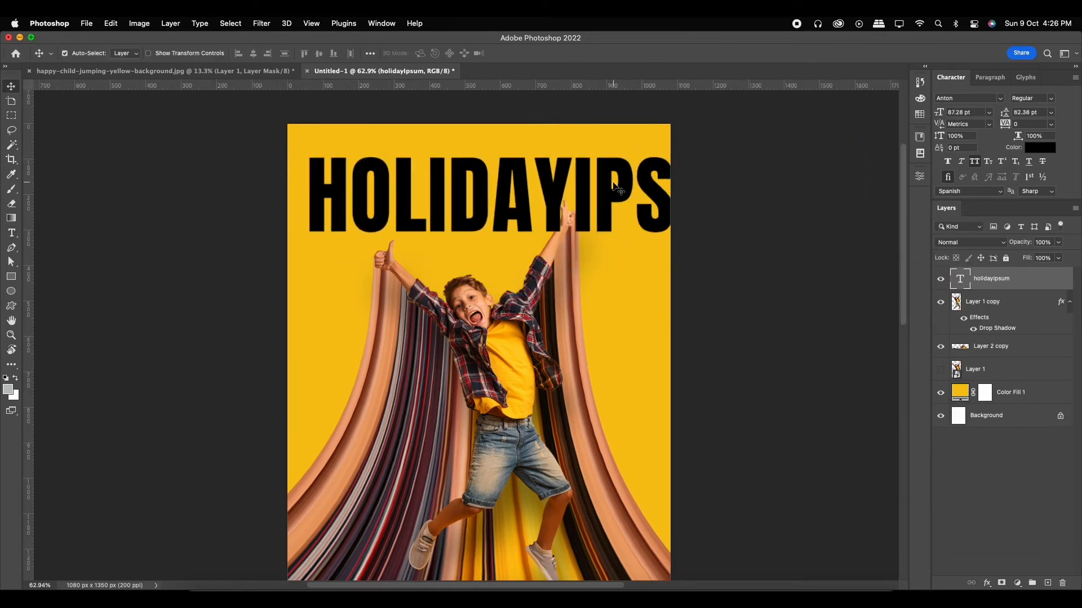
Step: Shorten the title text so that it reads only "holiday"
double_click(591, 183)
text(holiday)
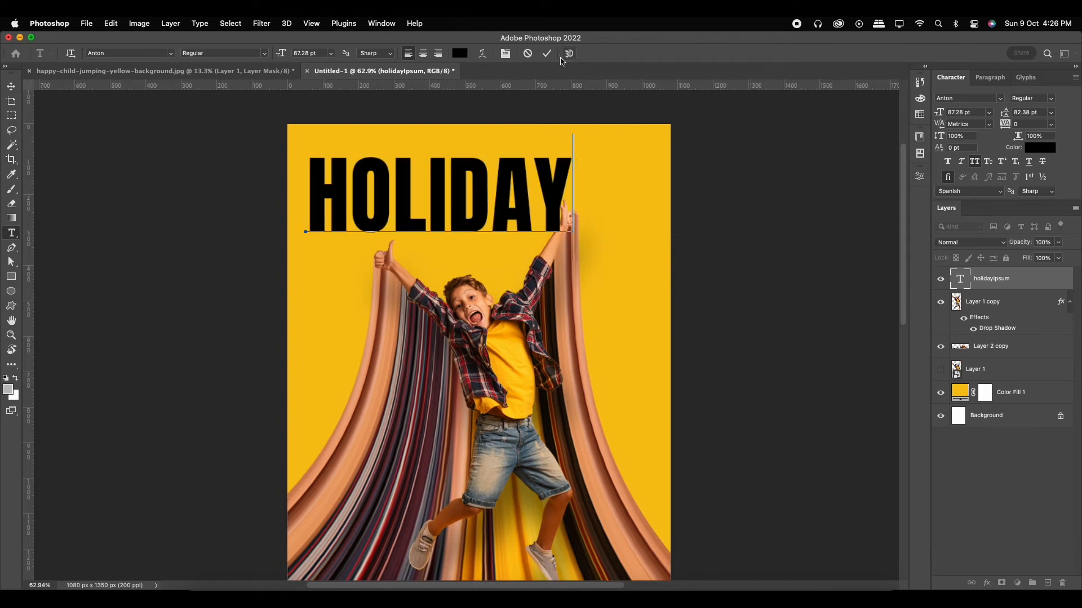
click(546, 54)
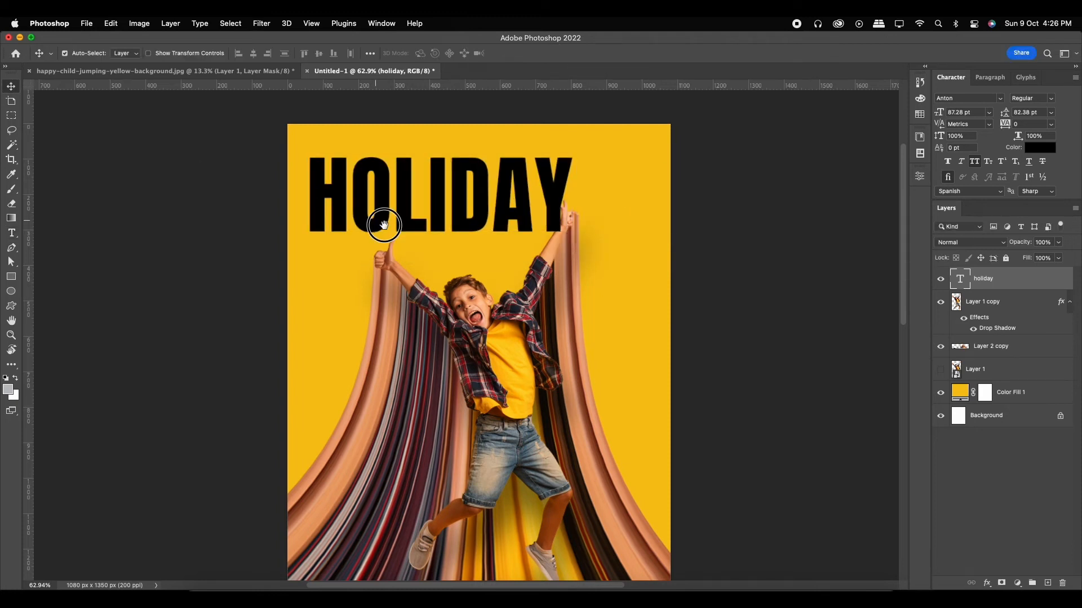
drag(384, 225, 450, 253)
drag(522, 227, 535, 237)
Step: Browse the font list and preview different typefaces on the HOLIDAY title
key(t)
click(170, 53)
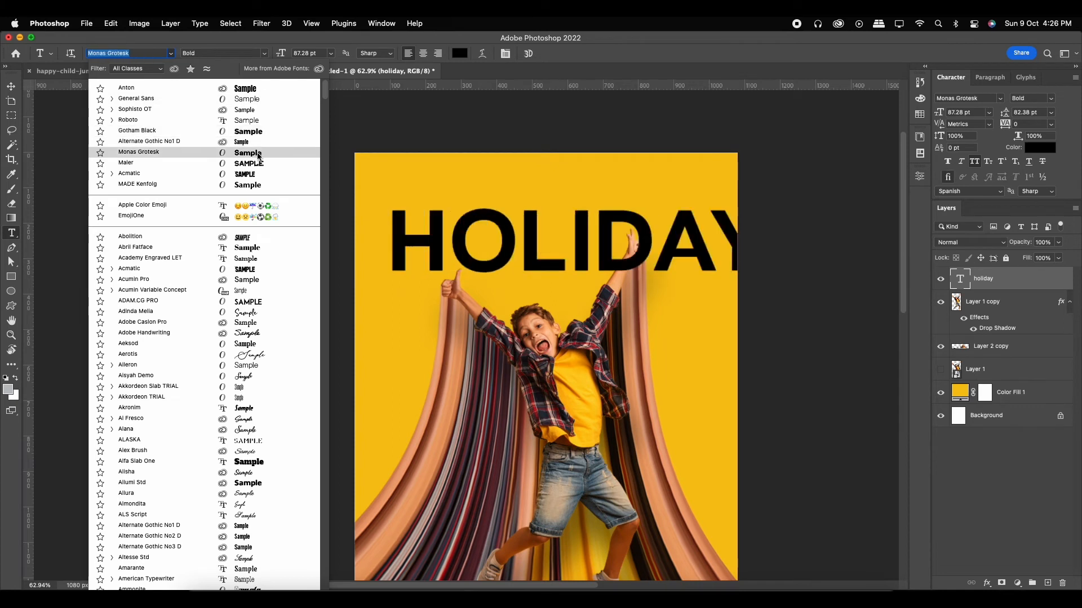
scroll(256, 335, down, 6)
scroll(252, 338, down, 4)
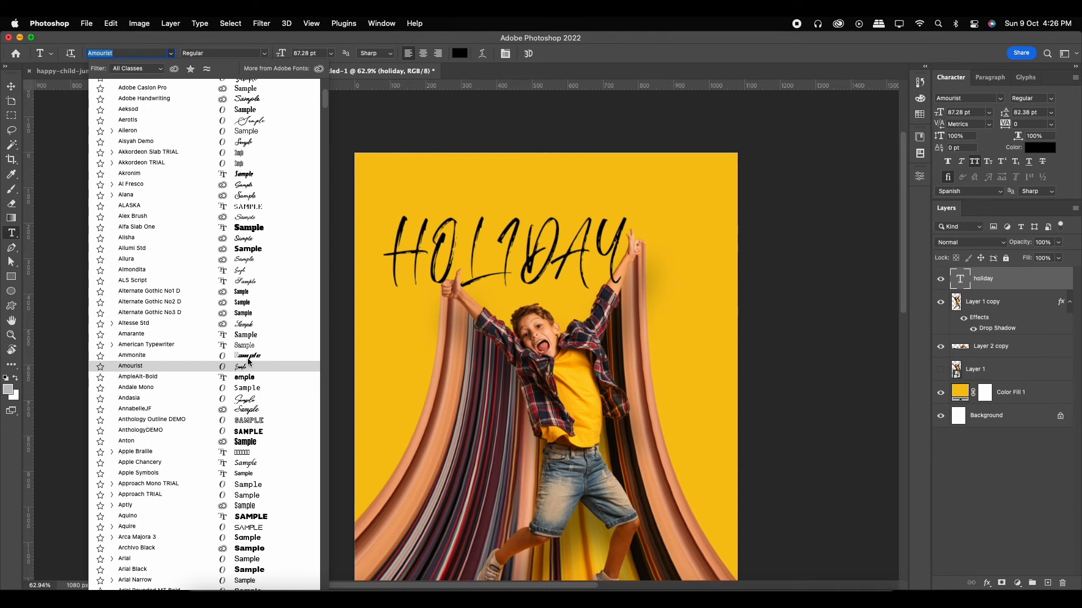
scroll(248, 327, down, 1)
scroll(258, 328, down, 1)
scroll(254, 287, down, 2)
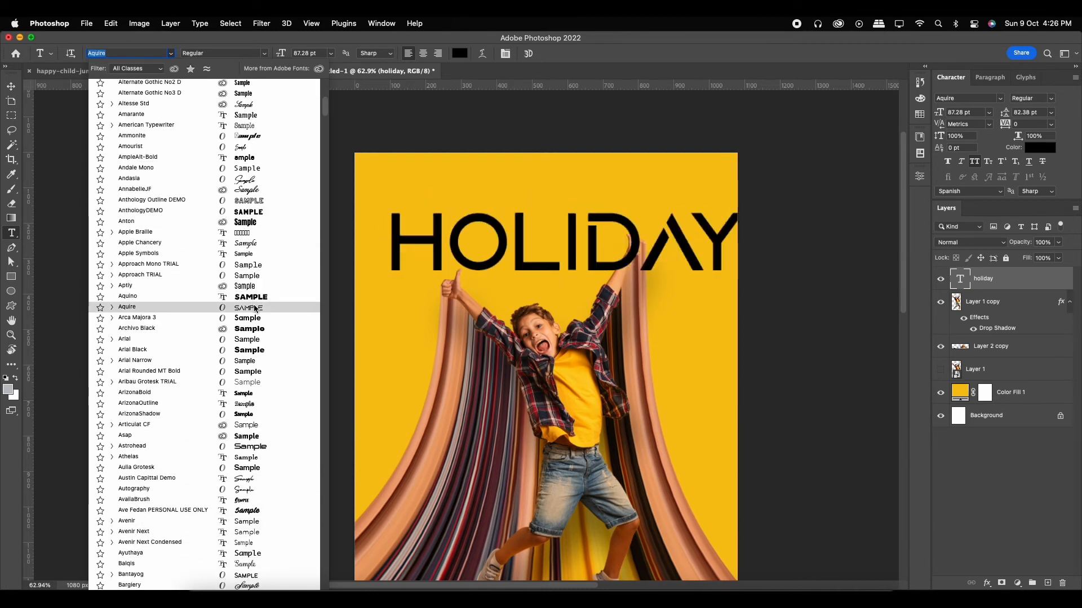
scroll(248, 405, down, 10)
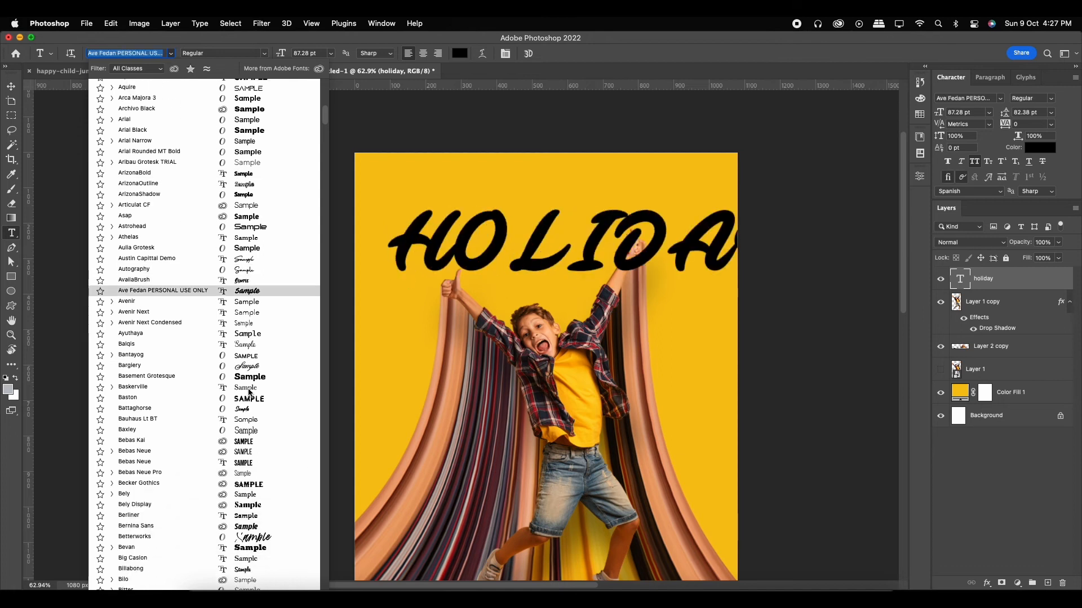
scroll(252, 383, down, 6)
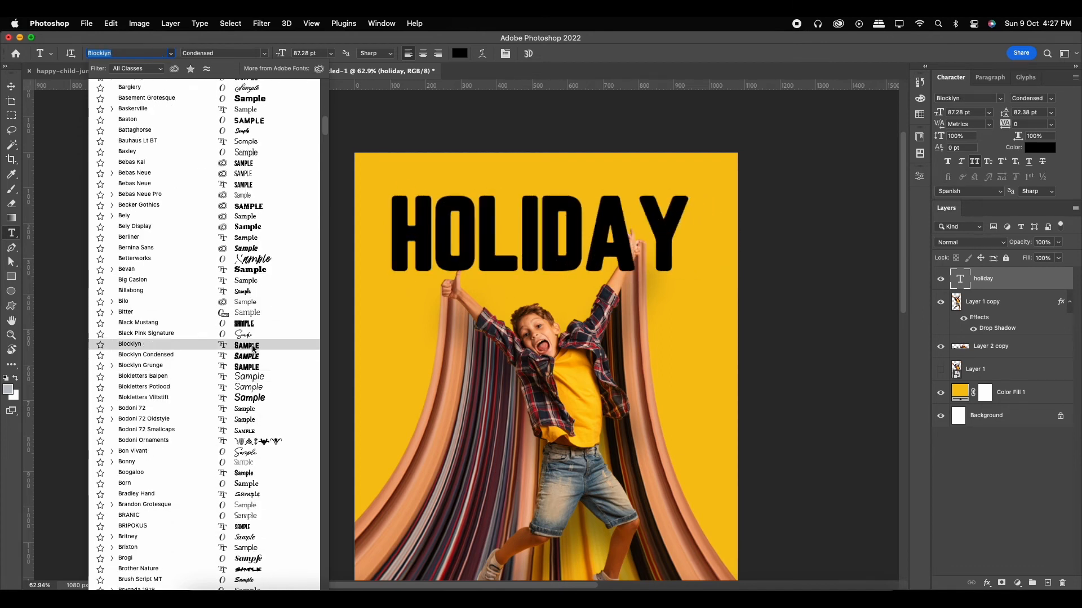
scroll(253, 395, down, 5)
scroll(254, 419, down, 12)
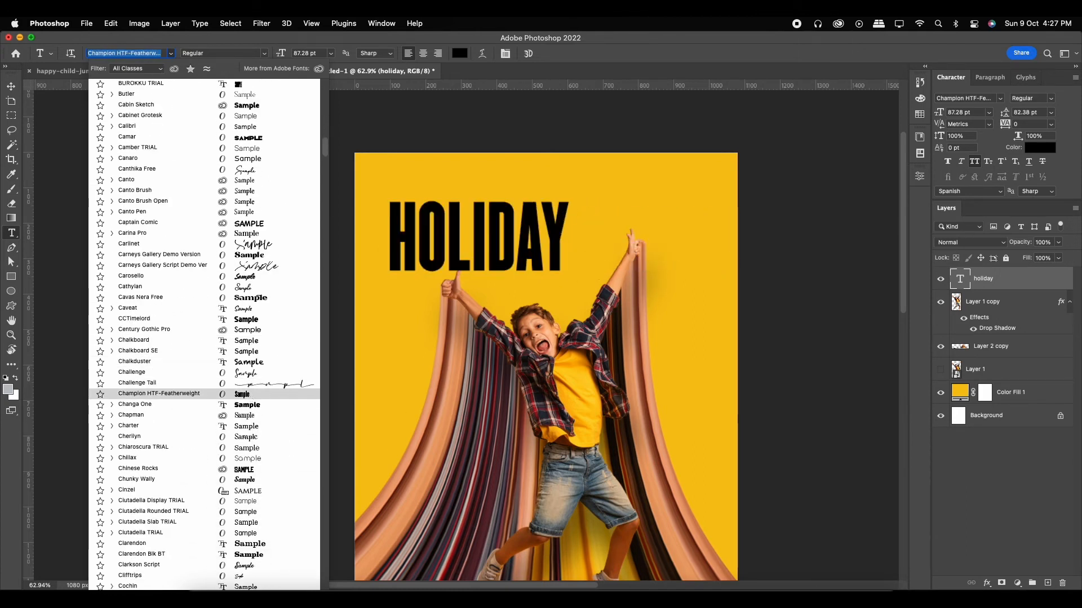
scroll(249, 360, down, 2)
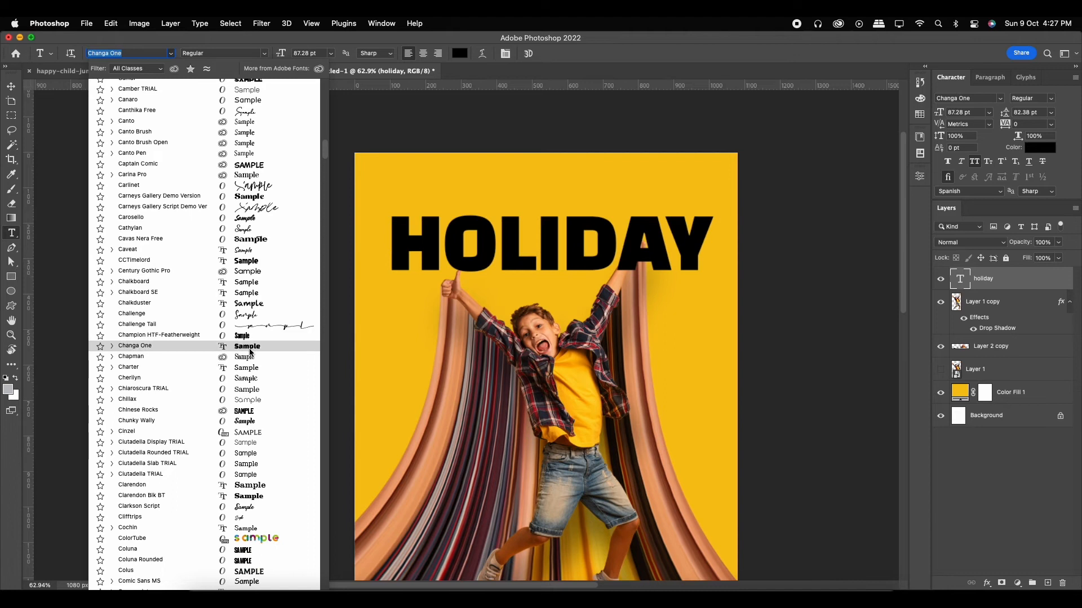
scroll(249, 355, down, 2)
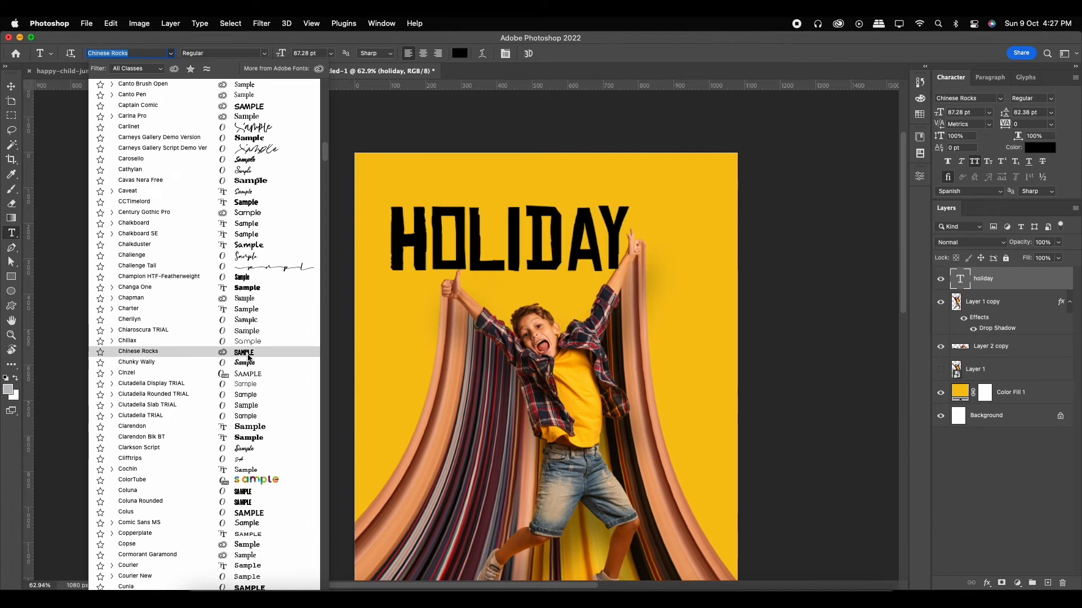
Step: Search the fonts for "sledge" and set the HOLIDAY title in Sledge Rough
text(sledge Regular)
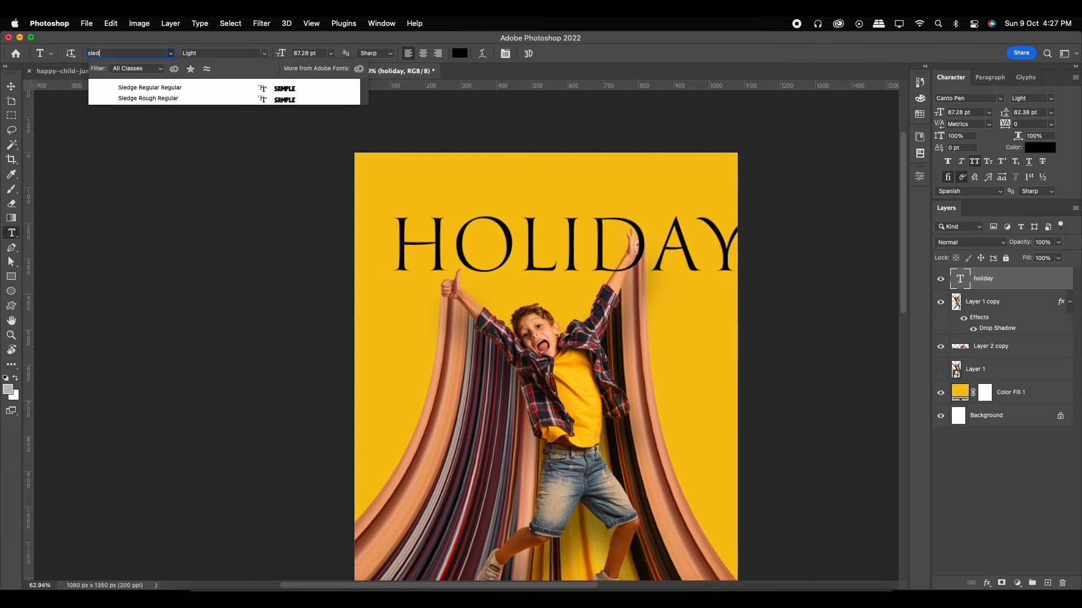
click(144, 98)
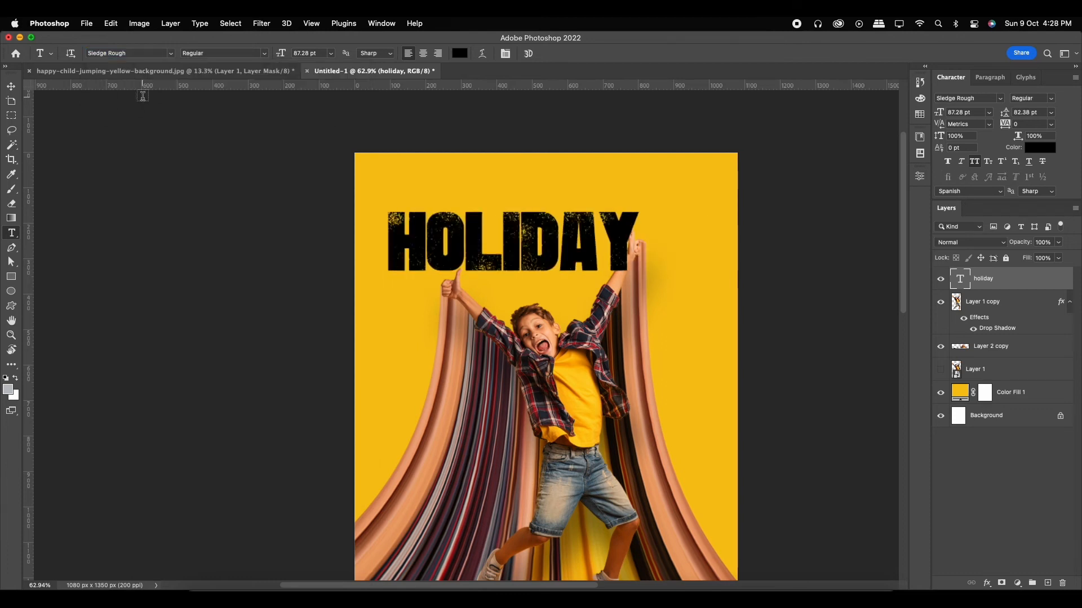
click(11, 86)
Step: Place the title layer behind the striped layer, then enlarge it to 107.85 pt and tilt it upward to the right
drag(621, 234, 653, 275)
drag(1028, 288, 1014, 358)
key(super+t)
drag(673, 283, 715, 157)
mouse_move(691, 230)
mouse_down()
mouse_move(689, 241)
mouse_move(690, 228)
mouse_up()
drag(719, 166, 688, 212)
key(Return)
Step: Fine-tune the tilted title's vertical position behind the boy's hands with small nudges up and down
scroll(684, 250, down, 3)
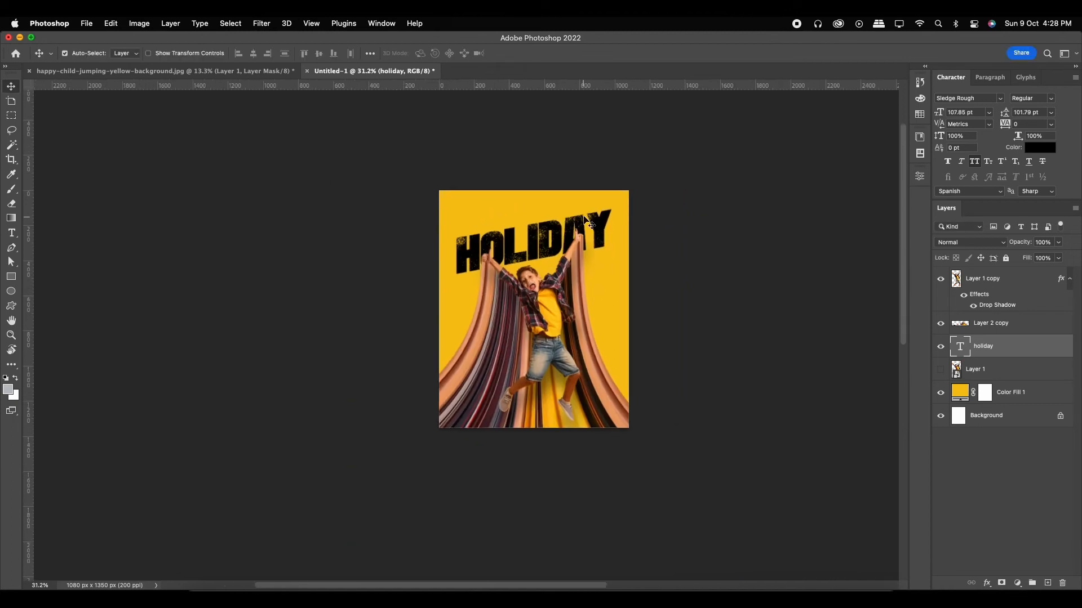
scroll(511, 212, up, 4)
drag(510, 211, 510, 210)
scroll(511, 213, up, 1)
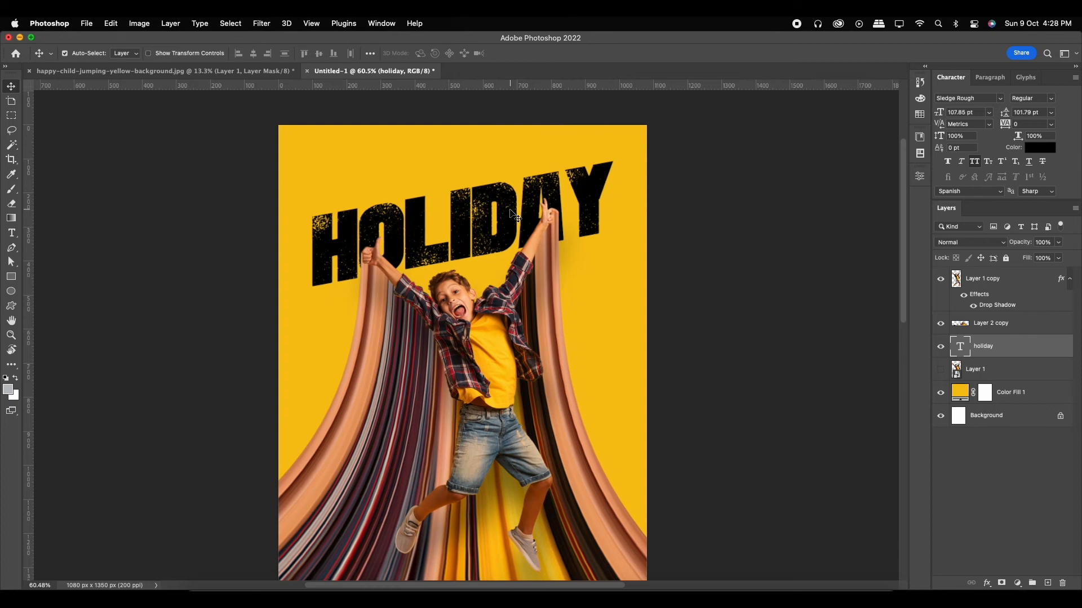
key(Up)
key(Up)
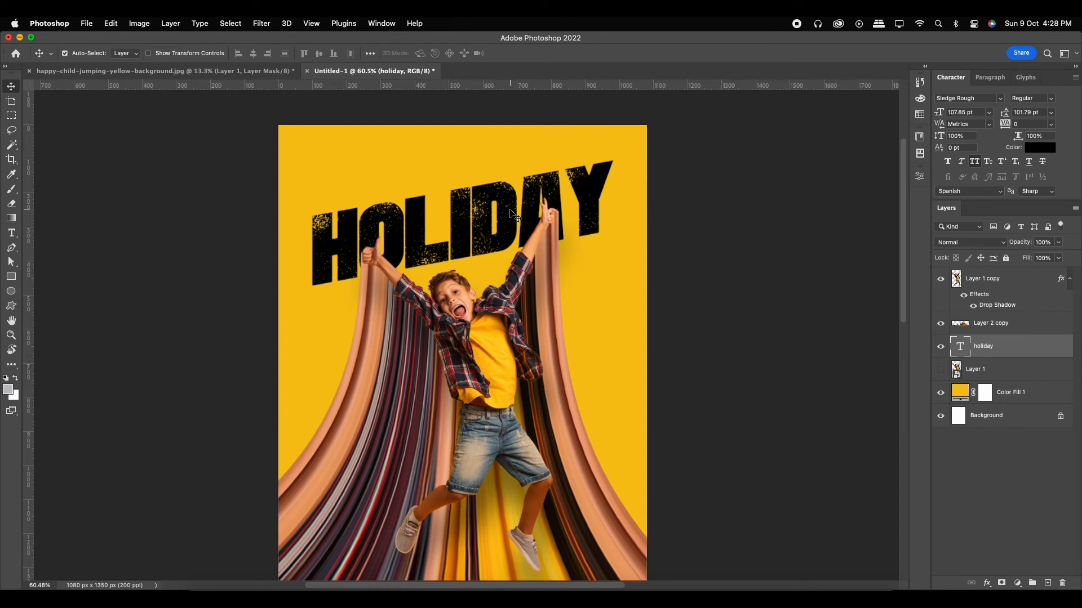
key(shift+Down)
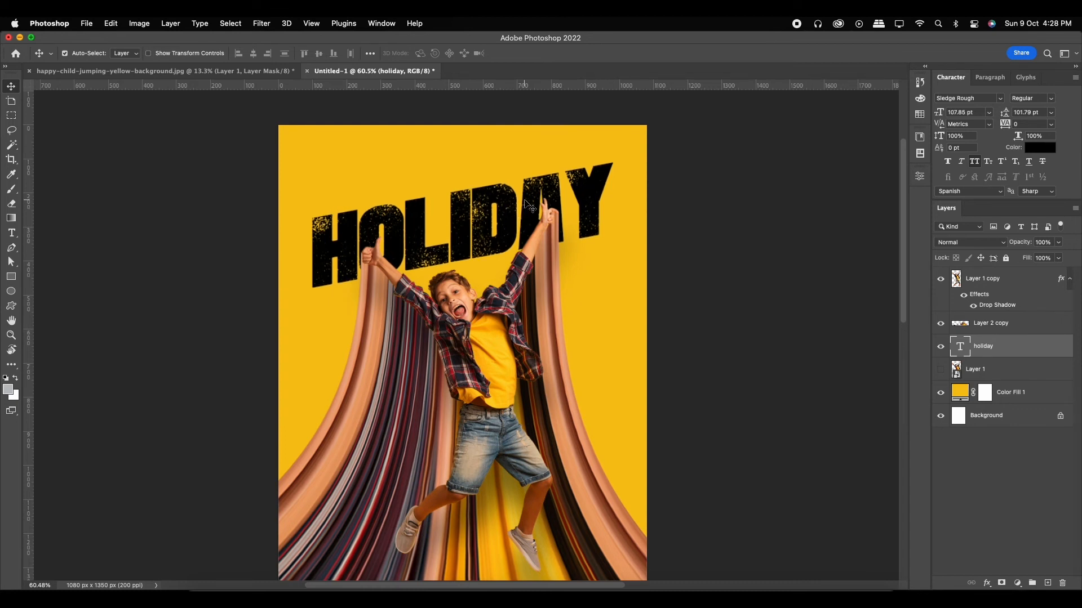
drag(505, 215, 512, 201)
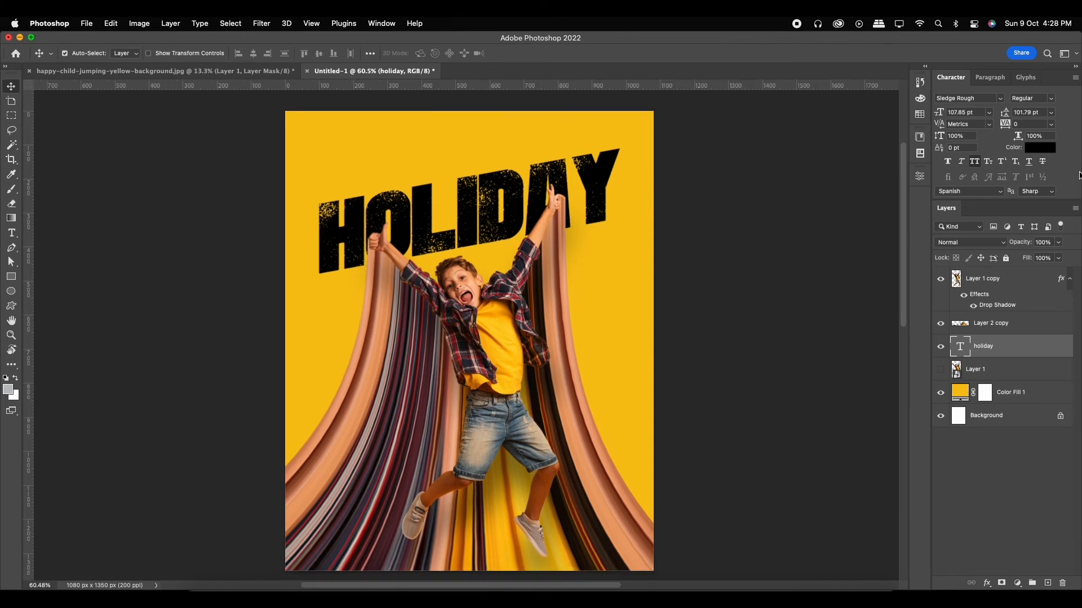
Step: Recolor the HOLIDAY title dark blue, sampling the boy's jeans and adjusting the color to #013f78
click(1049, 151)
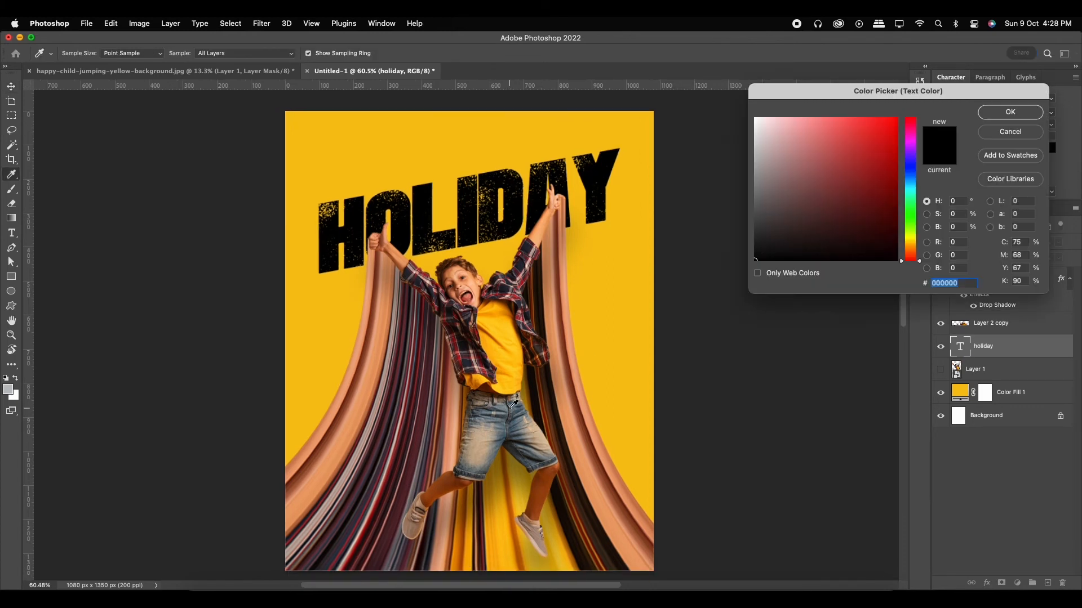
click(506, 413)
mouse_move(837, 186)
mouse_down()
mouse_move(876, 198)
mouse_move(918, 177)
mouse_up()
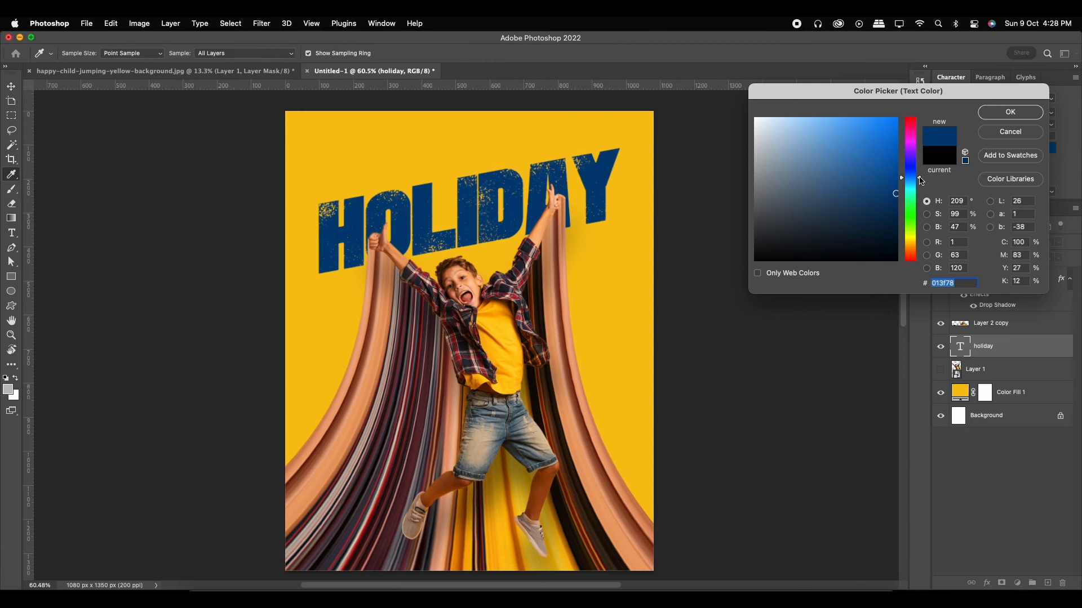
click(1008, 113)
drag(566, 232, 575, 230)
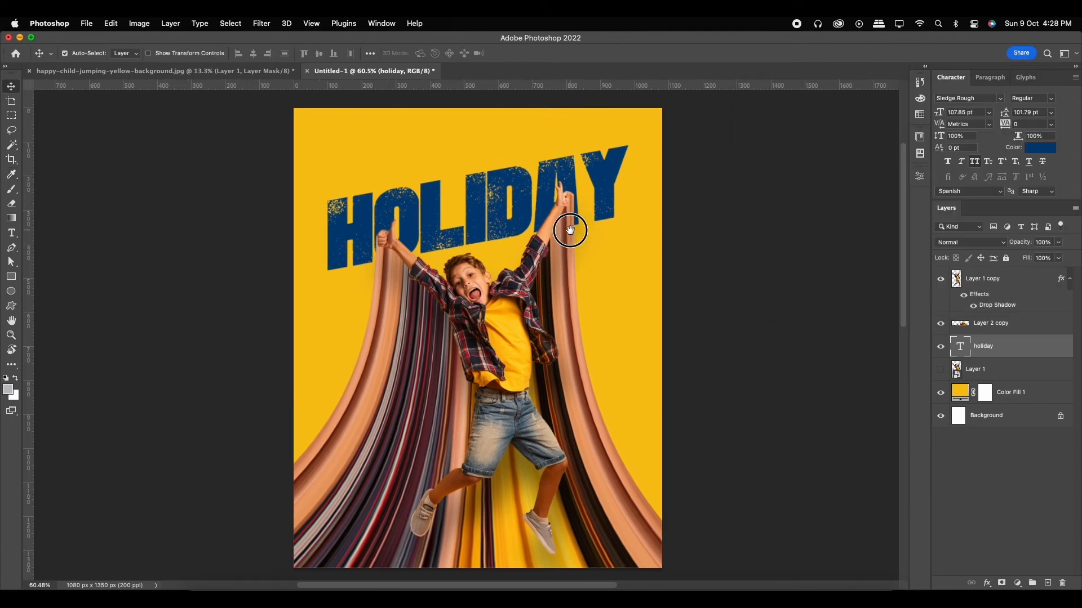
Step: Nudge the blue HOLIDAY title slightly up the poster
key(Up)
key(Up)
key(Up)
key(Up)
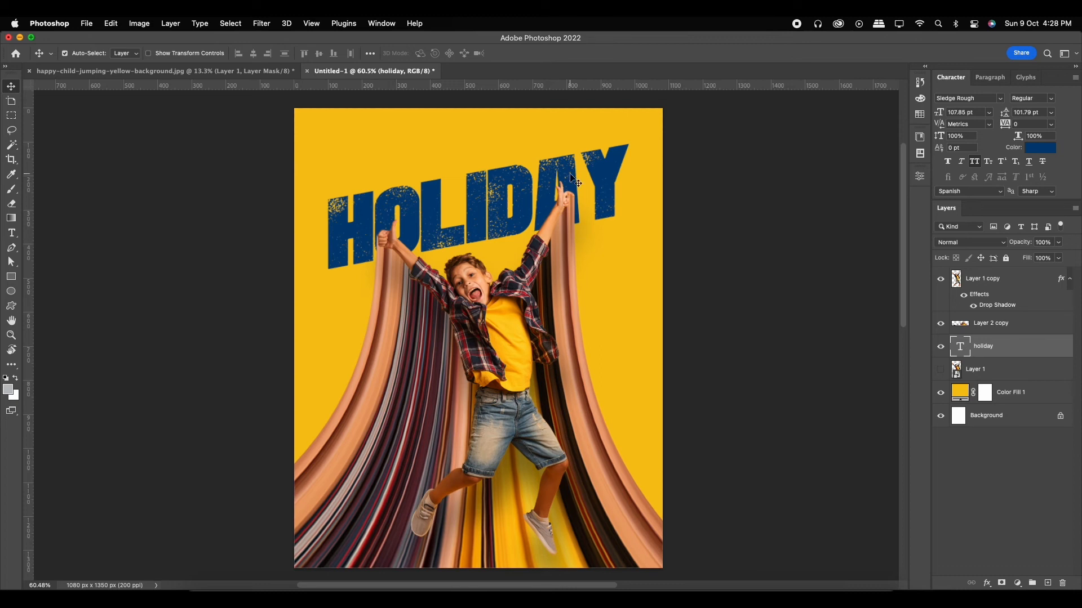
scroll(577, 186, down, 5)
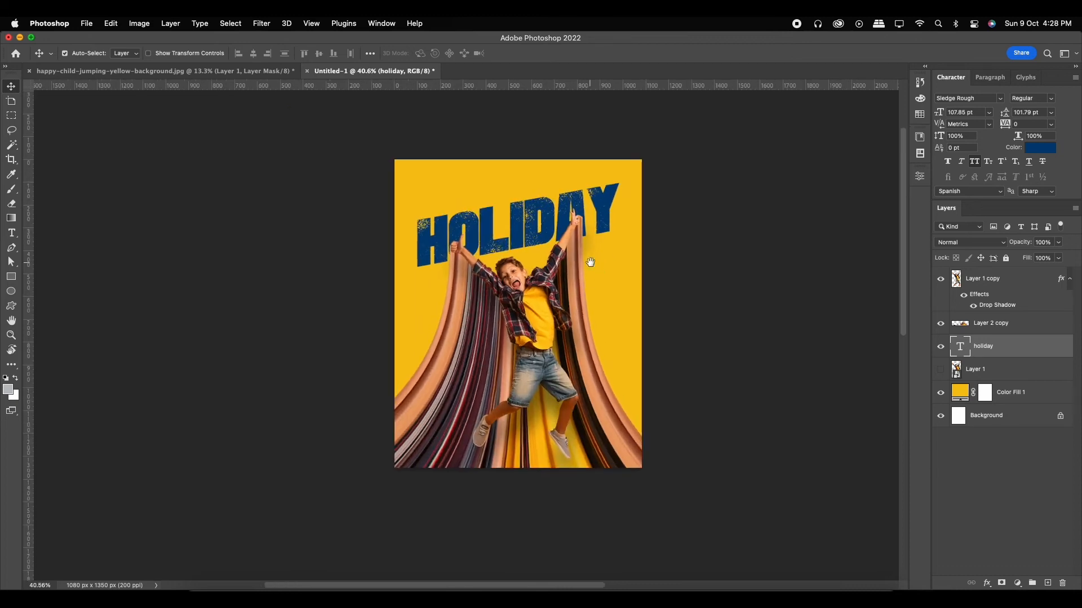
scroll(591, 262, up, 4)
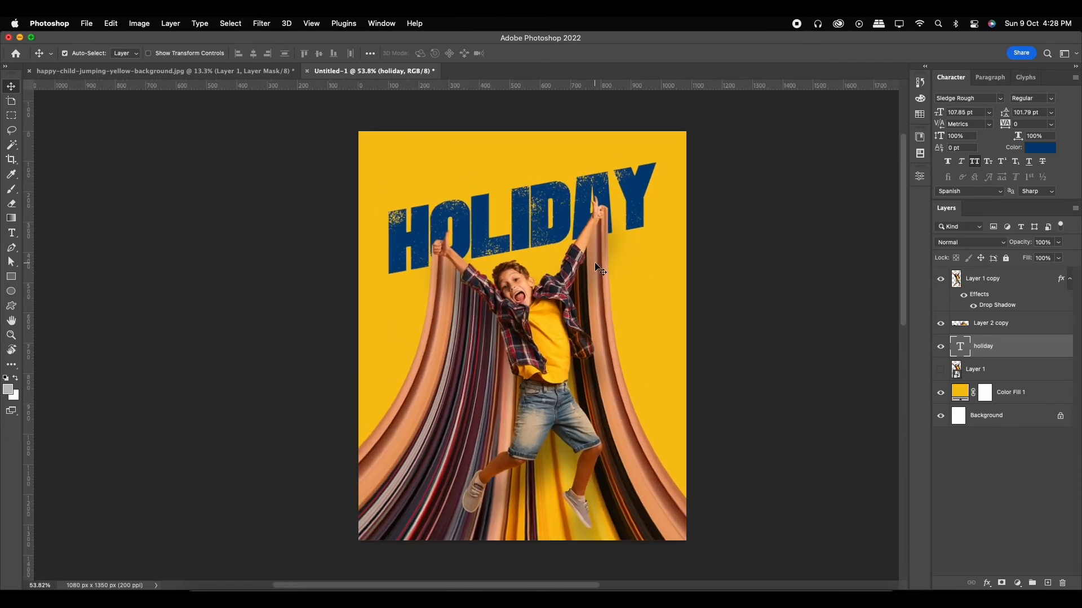
scroll(598, 270, up, 2)
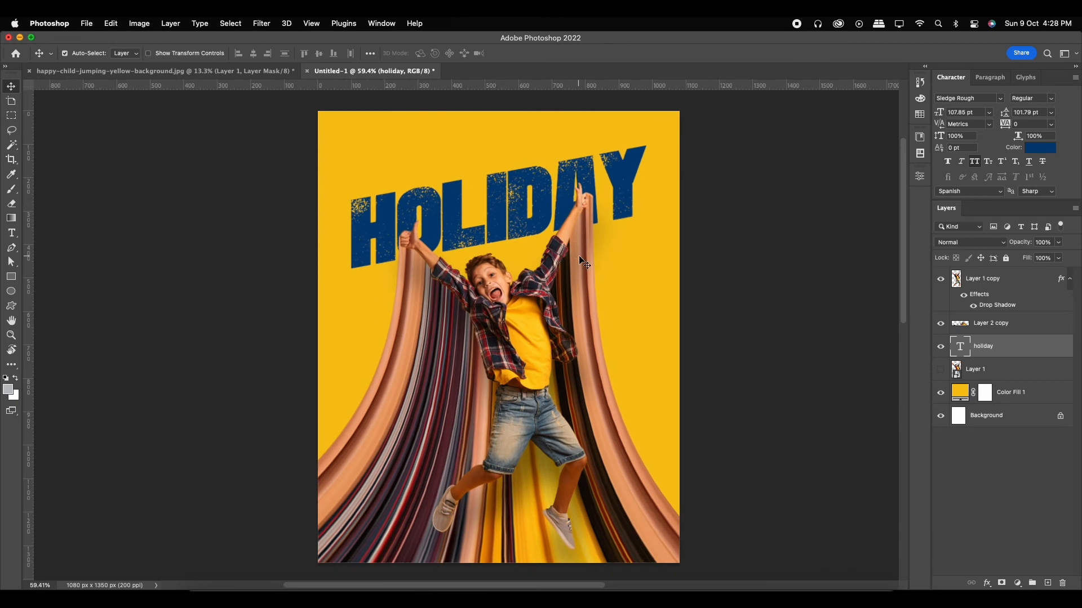
drag(579, 257, 573, 253)
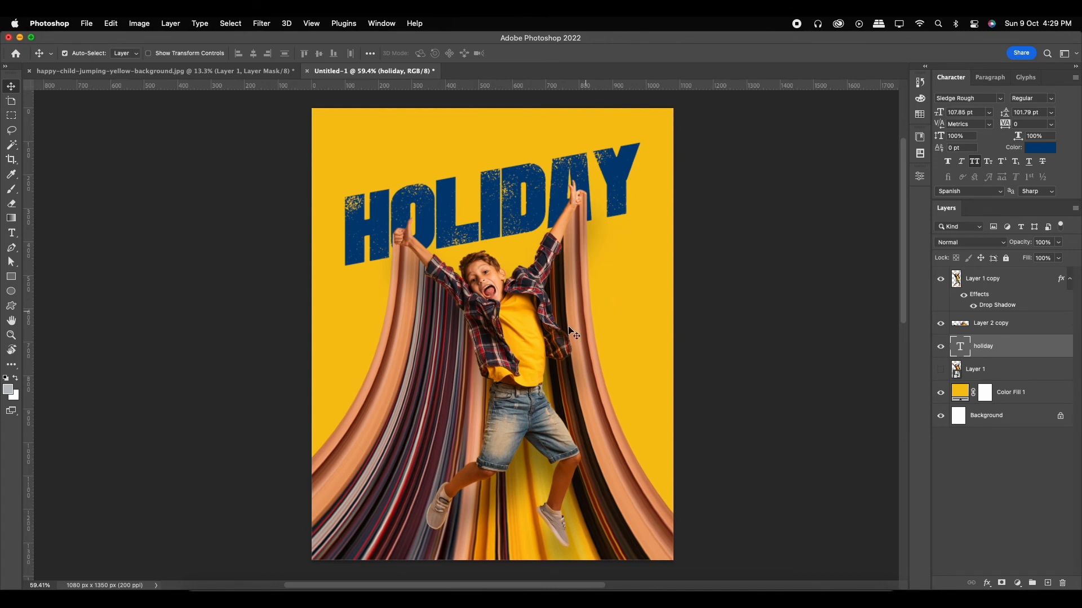
Step: Add a new empty layer directly above the striped layer, beneath the boy cutout
click(541, 358)
click(622, 452)
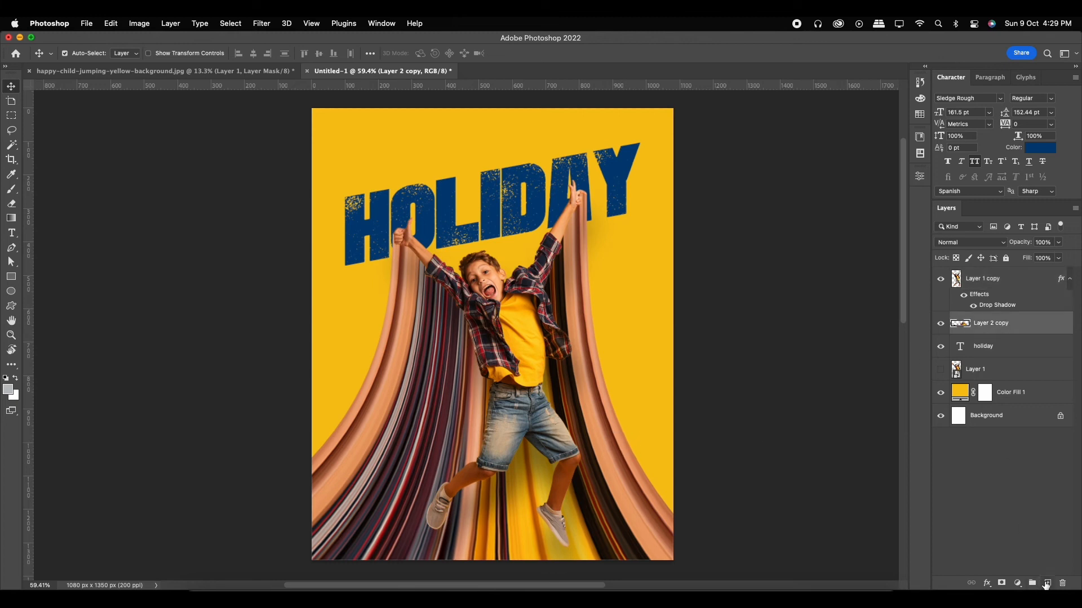
click(1045, 584)
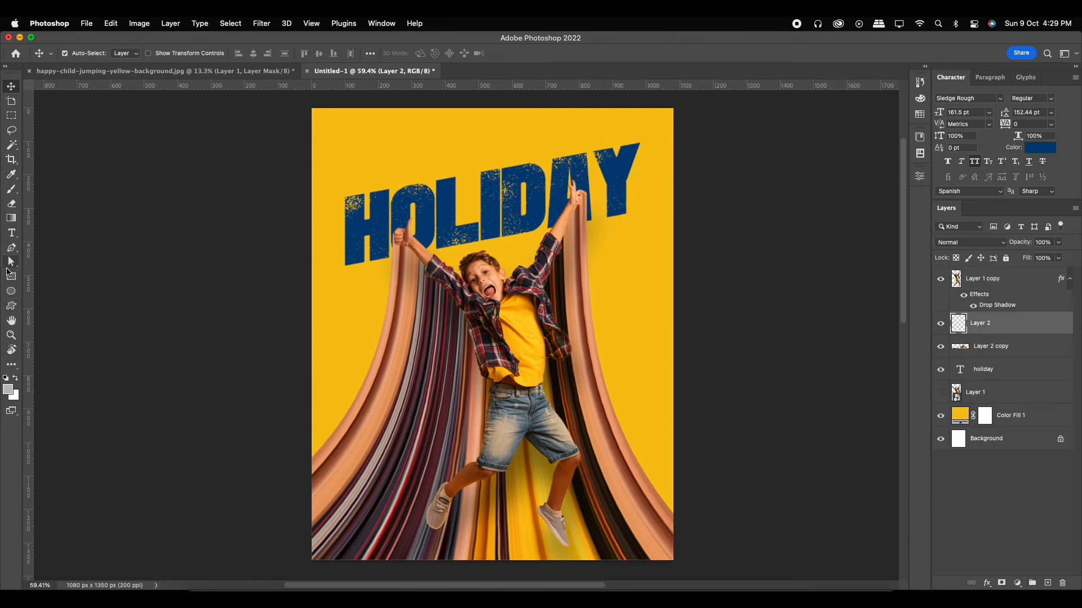
click(11, 219)
drag(462, 577, 466, 343)
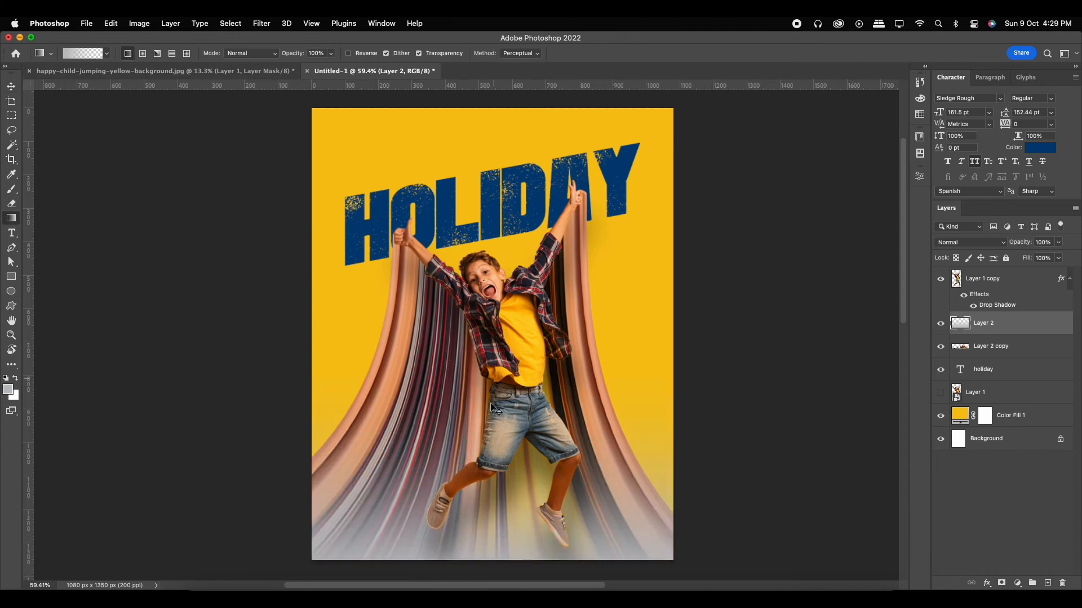
key(super+z)
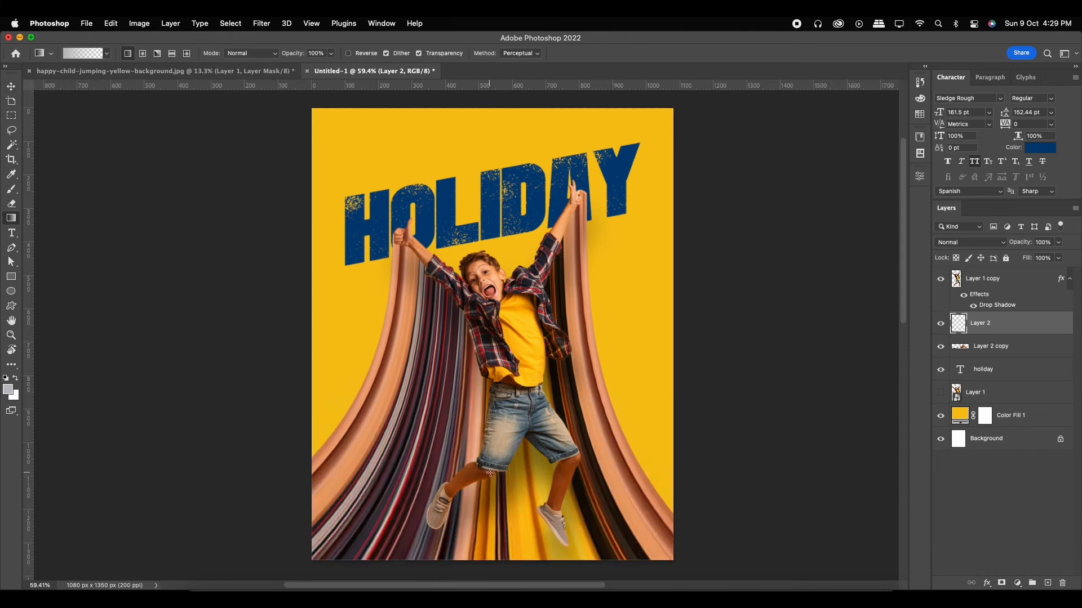
Step: Sample the title's dark blue as foreground color and draw two overlapping blue-to-transparent gradients upward from the poster's bottom on the new layer
click(14, 393)
click(451, 186)
key(Return)
key(g)
drag(471, 571, 505, 255)
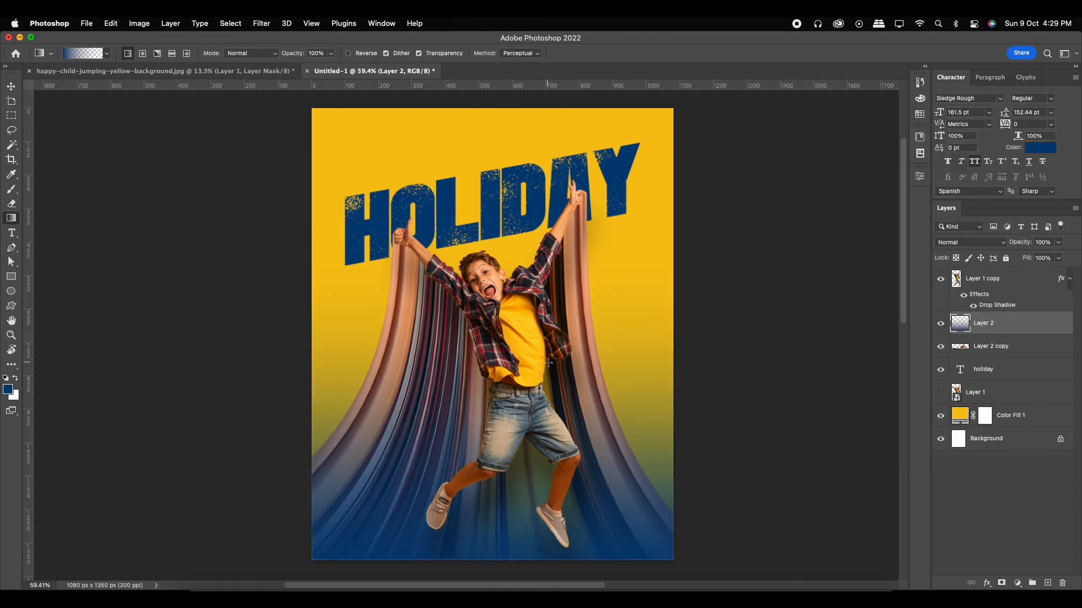
scroll(545, 381, down, 2)
drag(488, 564, 497, 319)
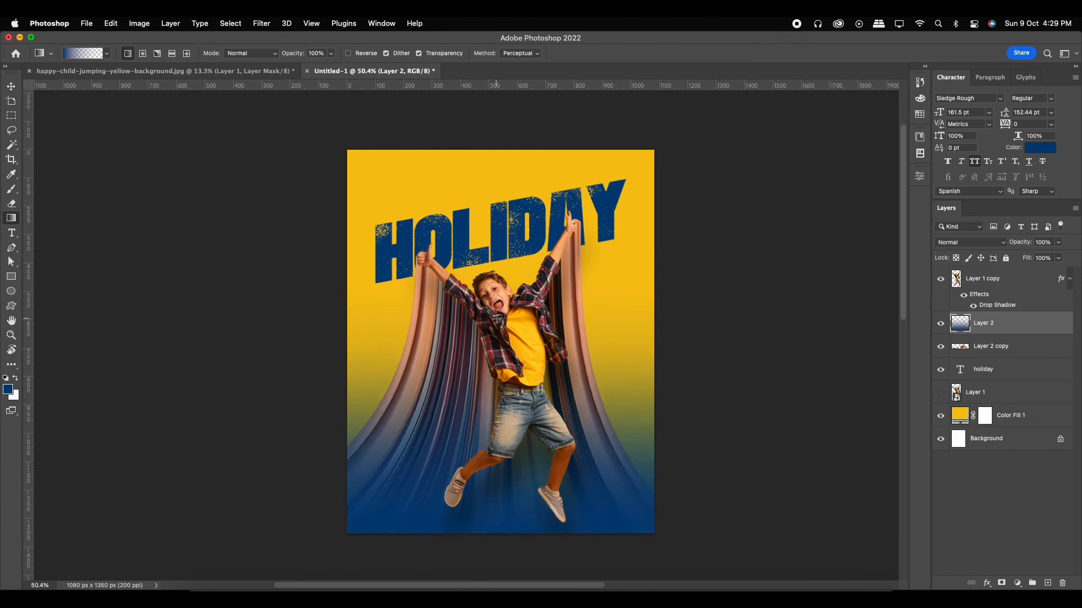
Step: Reduce the opacity of the blue gradient layer to 74%
scroll(503, 330, up, 1)
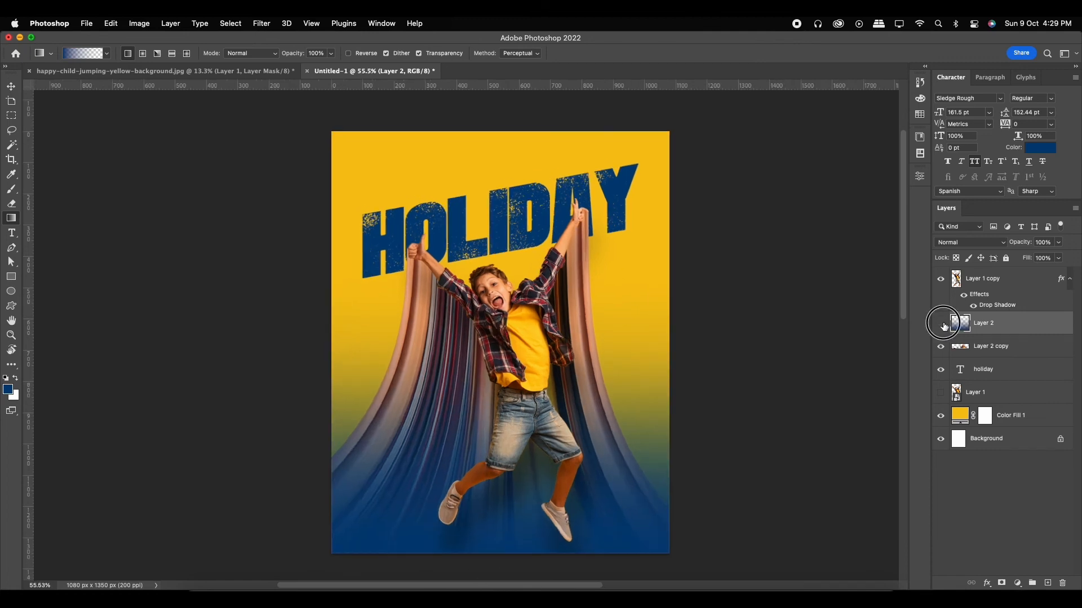
click(1058, 243)
drag(1062, 255, 1046, 257)
Step: Stamp all visible layers into a new merged layer above the boy cutout
click(11, 87)
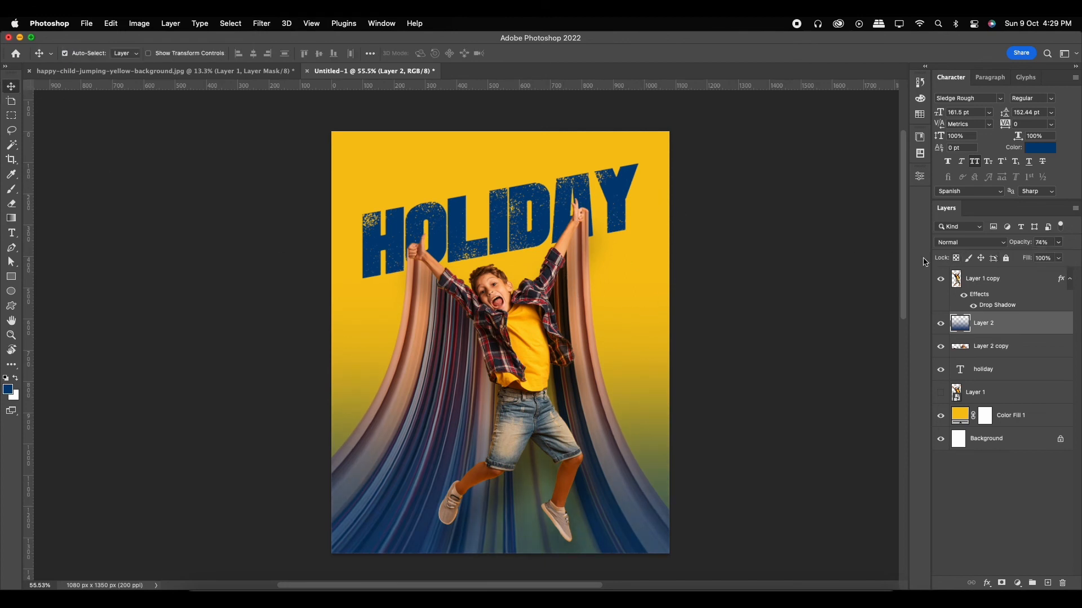
click(984, 276)
key(super+alt+shift+e)
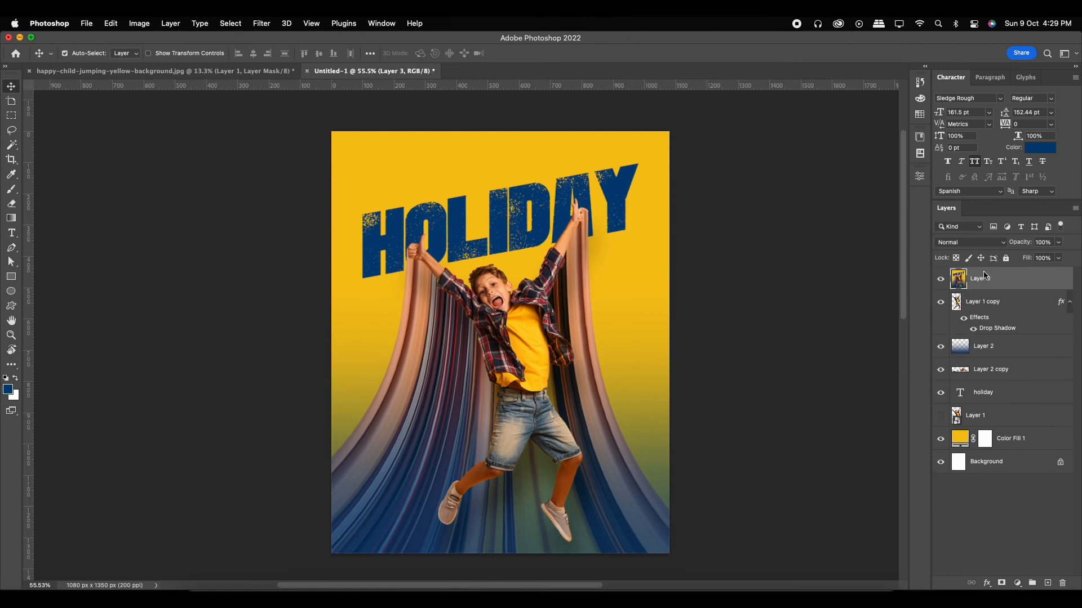
Step: Open the merged layer in the Camera Raw Filter and set Sharpening to 18 and Noise Reduction to 7
click(262, 23)
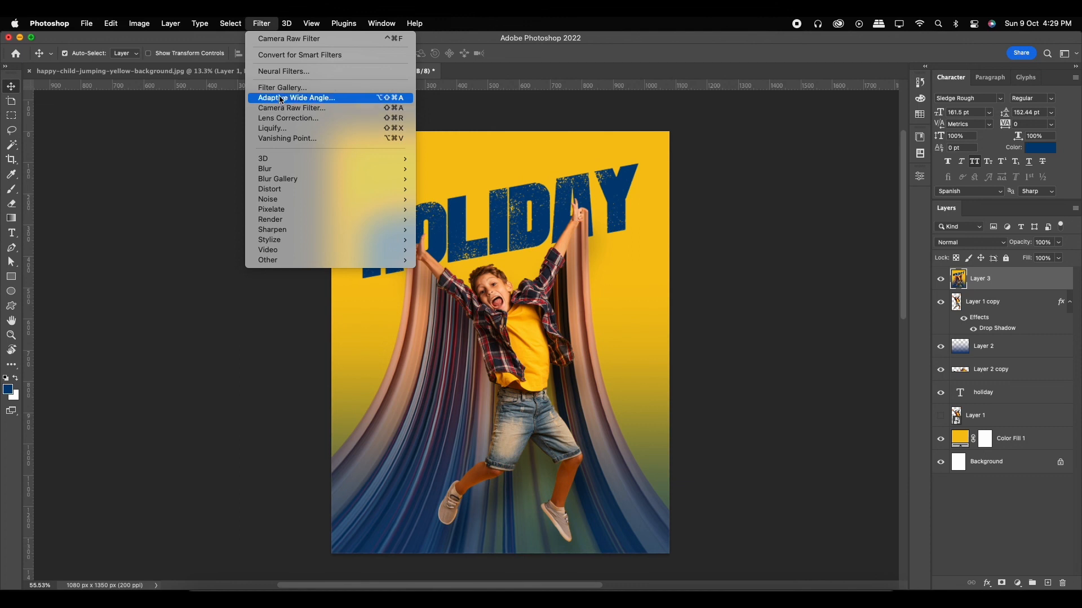
click(289, 124)
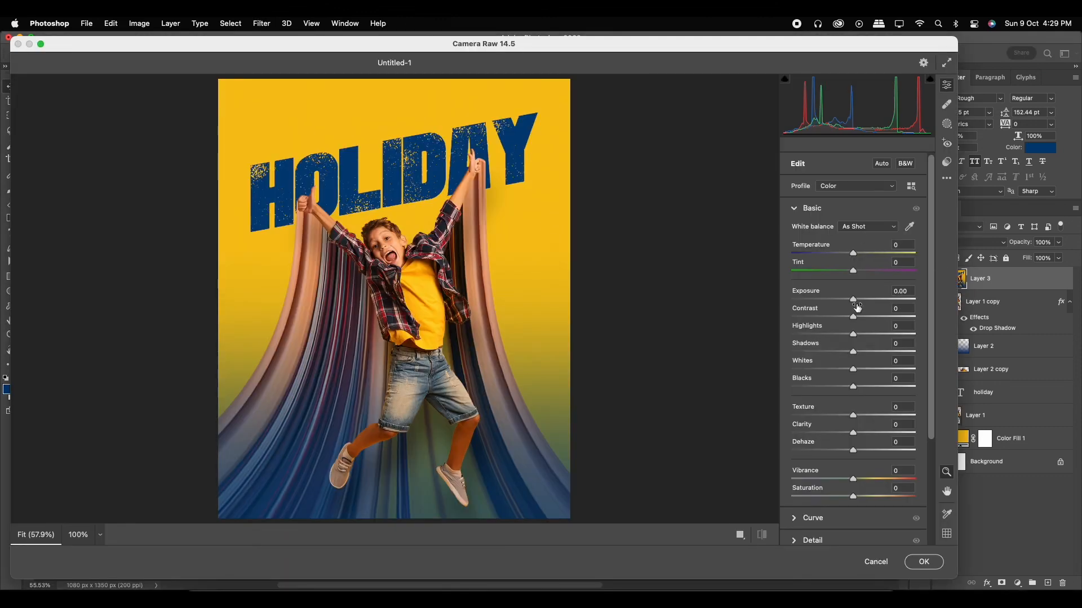
scroll(927, 290, down, 5)
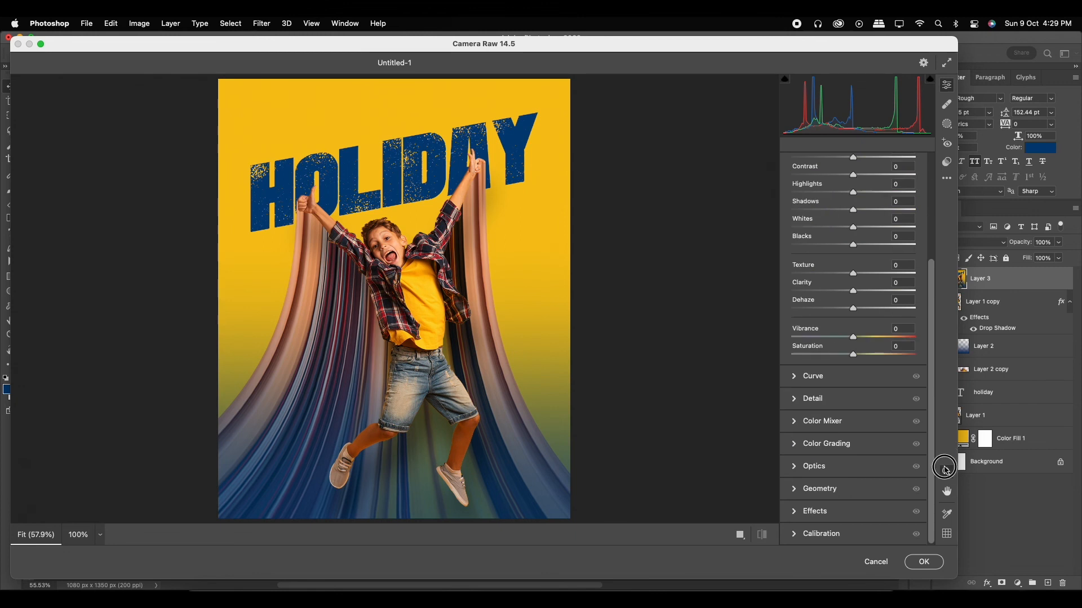
click(820, 405)
drag(793, 281, 800, 305)
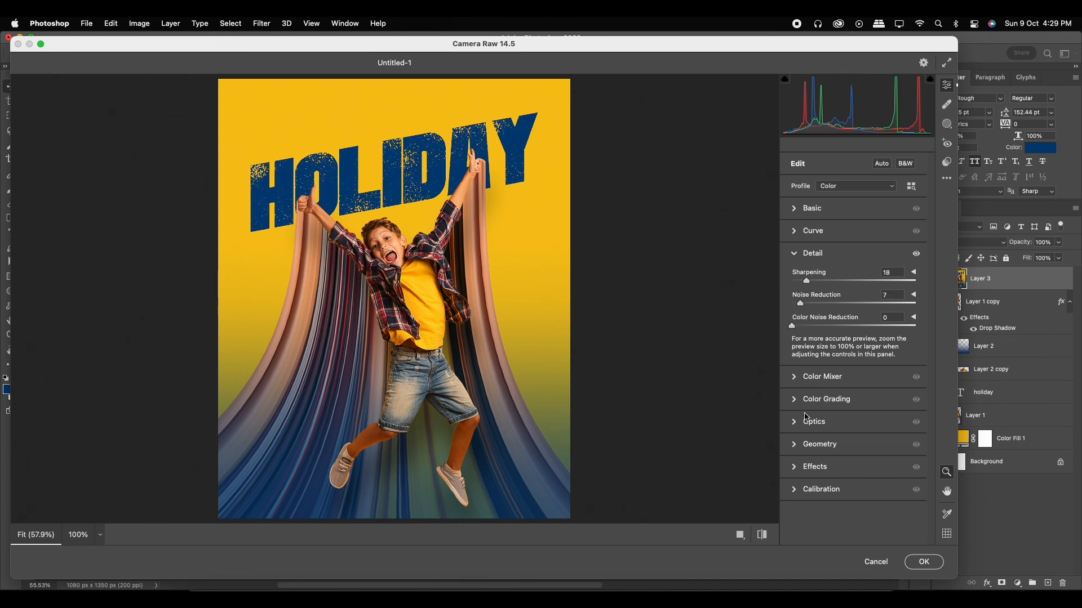
Step: Add film grain of about 17 to the merged poster image in Camera Raw
click(806, 406)
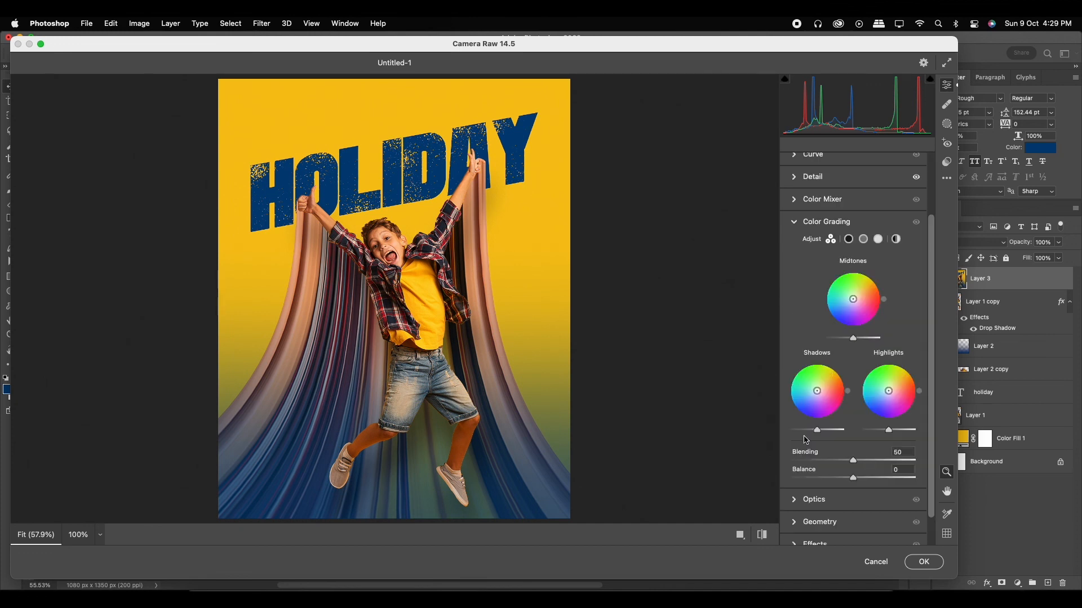
click(806, 546)
drag(794, 394, 817, 393)
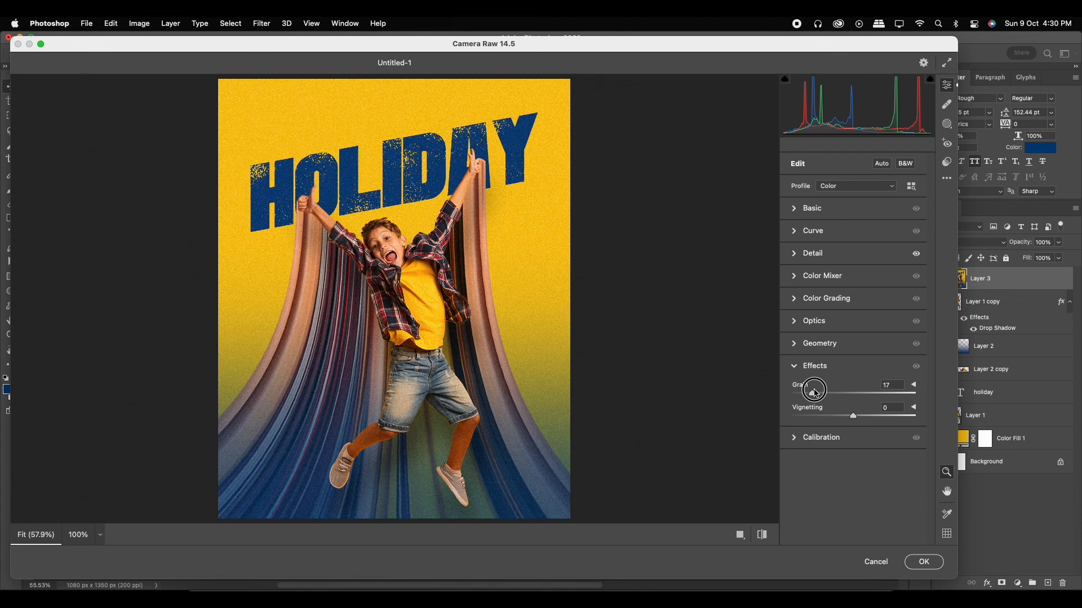
Step: Warm the poster slightly with Temperature +5 and raise Exposure to +0.05
click(794, 212)
drag(854, 254, 856, 254)
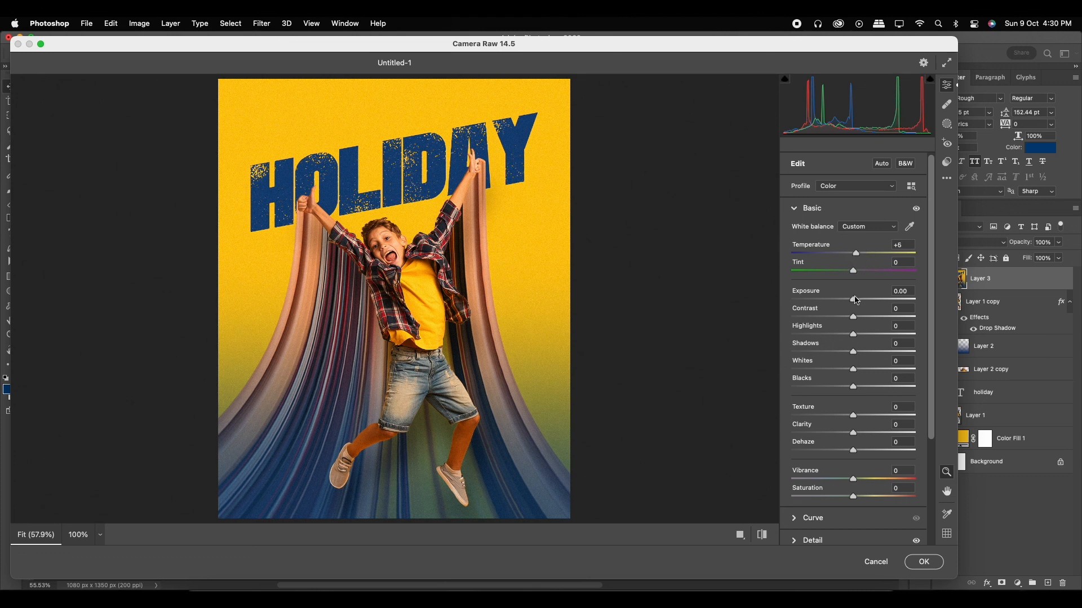
drag(857, 300, 858, 301)
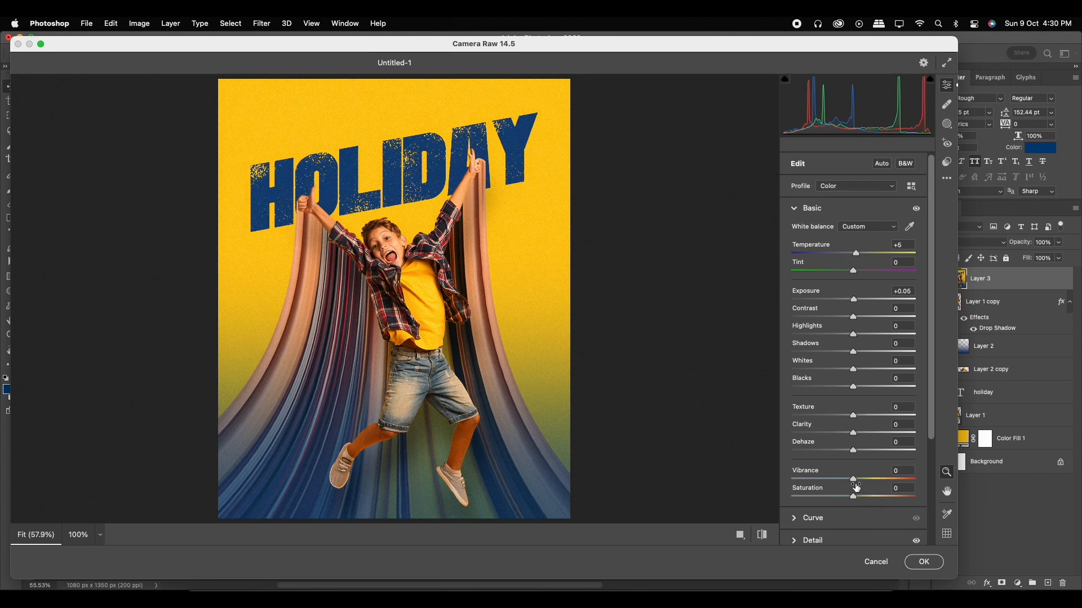
Step: Shift the yellows in the Color Mixer to Hue -40, Saturation +26 and Luminance -15, and apply the filter
drag(935, 378, 933, 472)
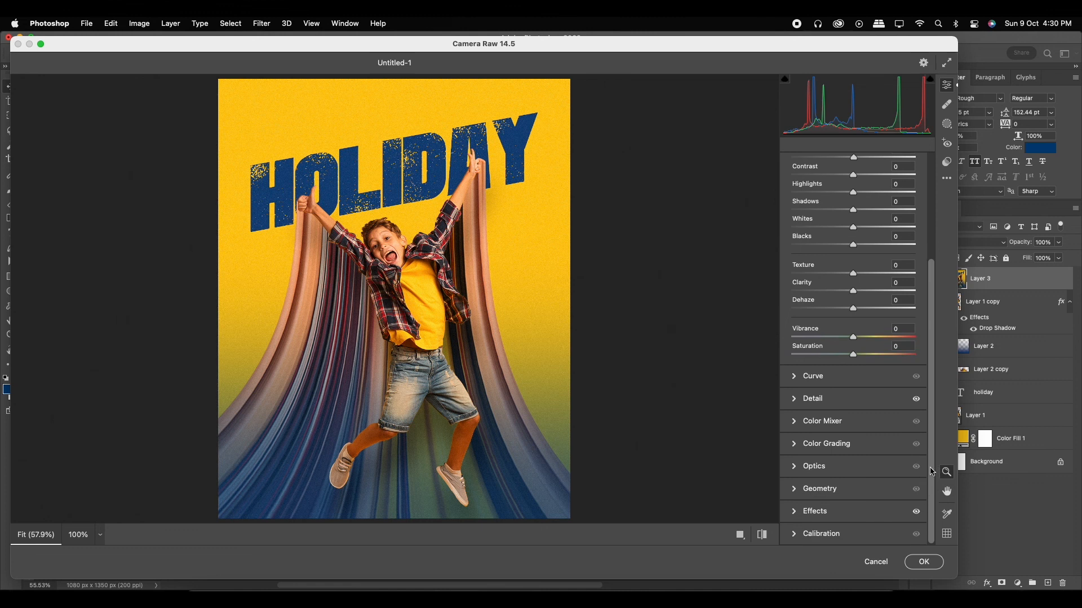
click(828, 423)
click(829, 314)
drag(853, 339, 847, 373)
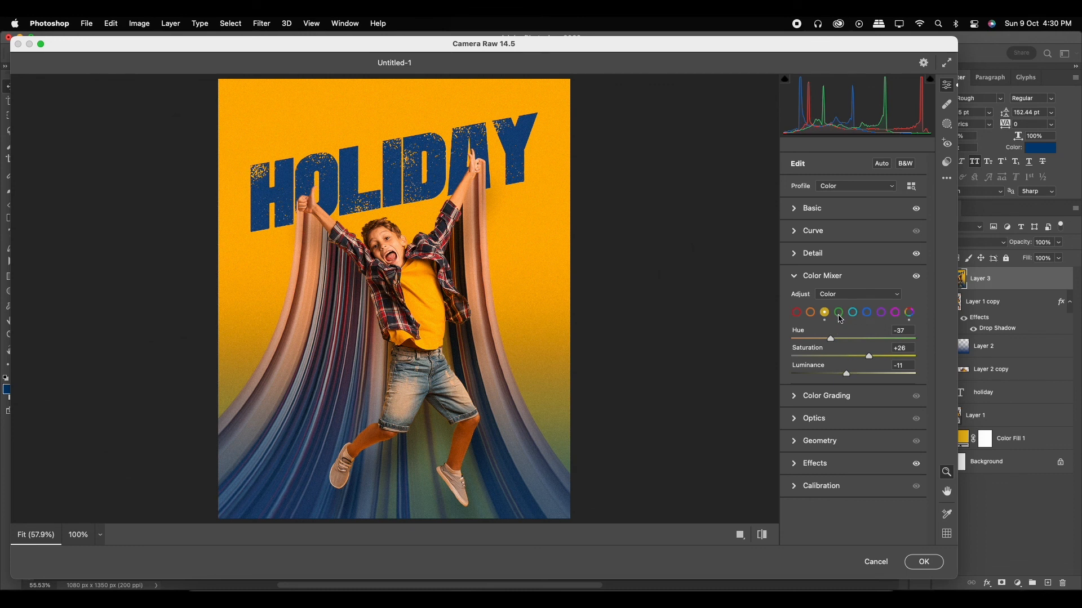
mouse_move(871, 358)
mouse_down()
mouse_move(843, 373)
mouse_move(830, 339)
mouse_move(872, 358)
mouse_up()
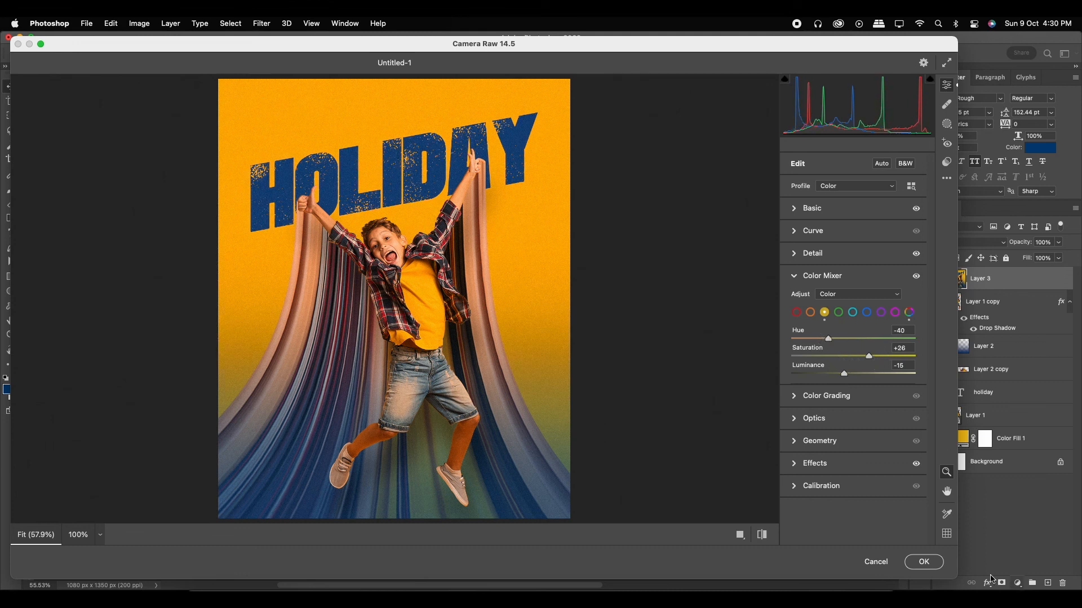
click(924, 562)
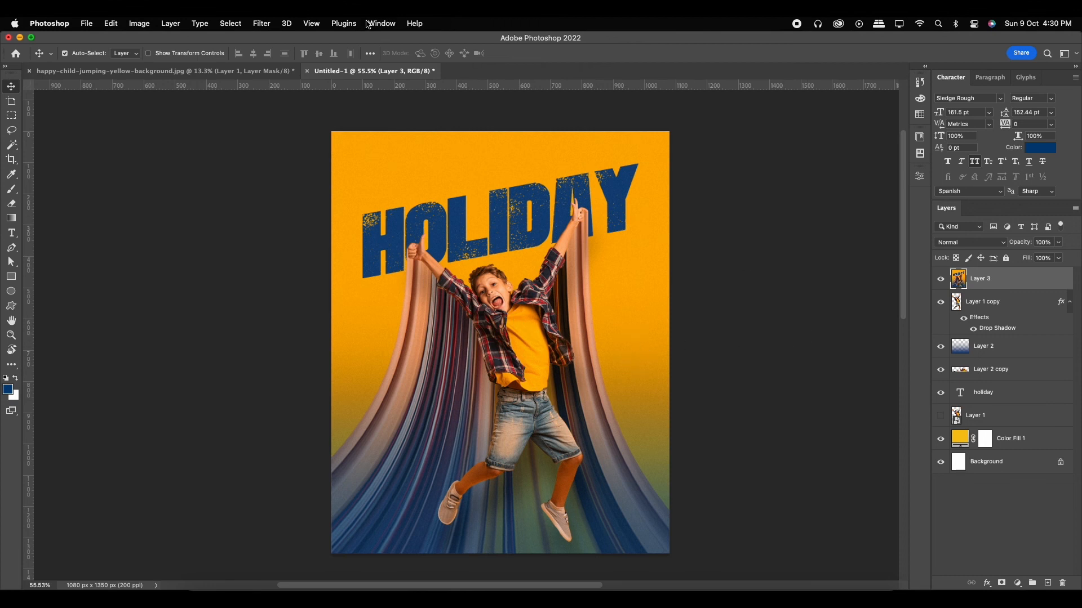
Step: Reapply the Camera Raw Filter to the merged layer, setting the Color Mixer blues to Hue -25, Saturation +15 and Luminance -16
click(262, 23)
click(281, 108)
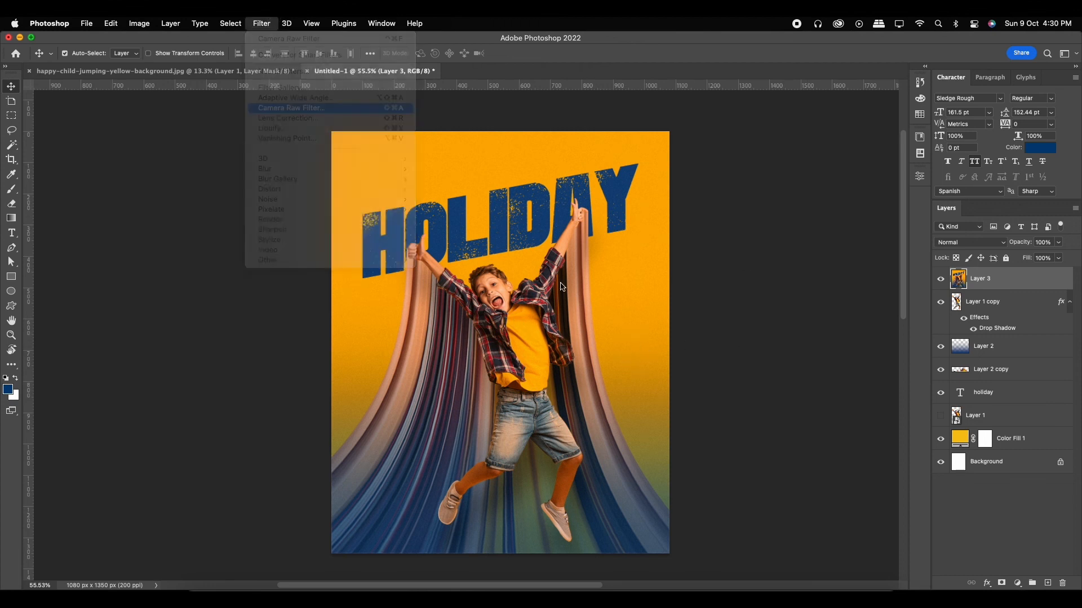
drag(853, 339, 849, 376)
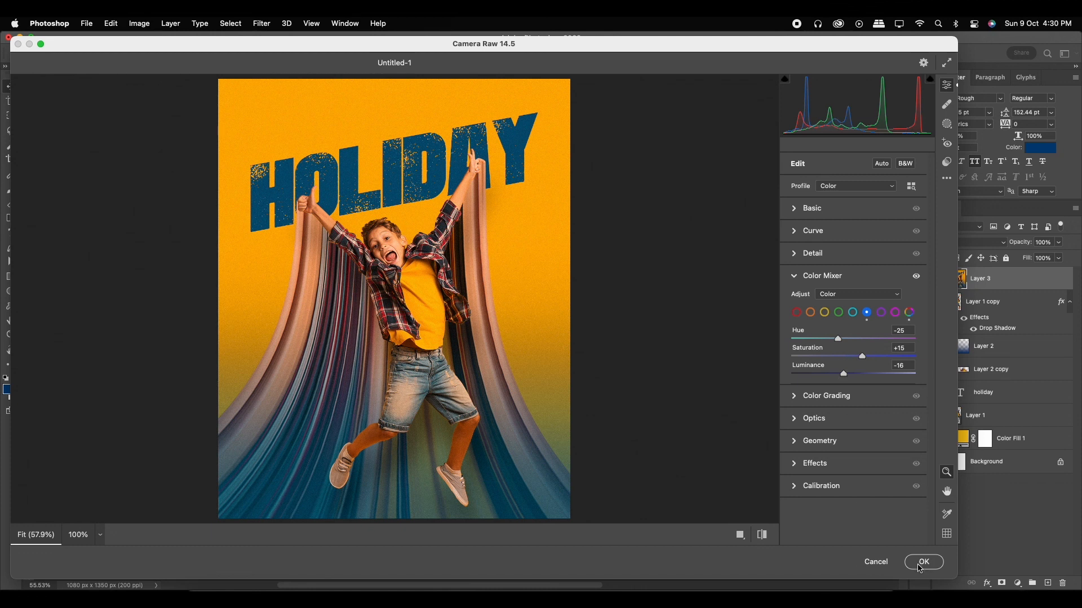
click(924, 562)
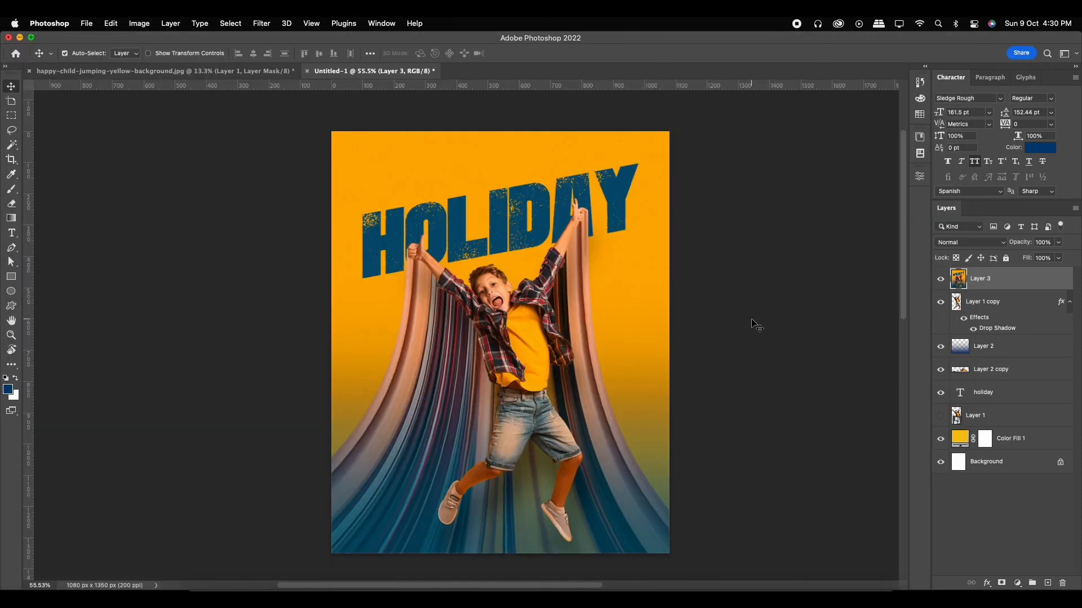
scroll(755, 325, up, 2)
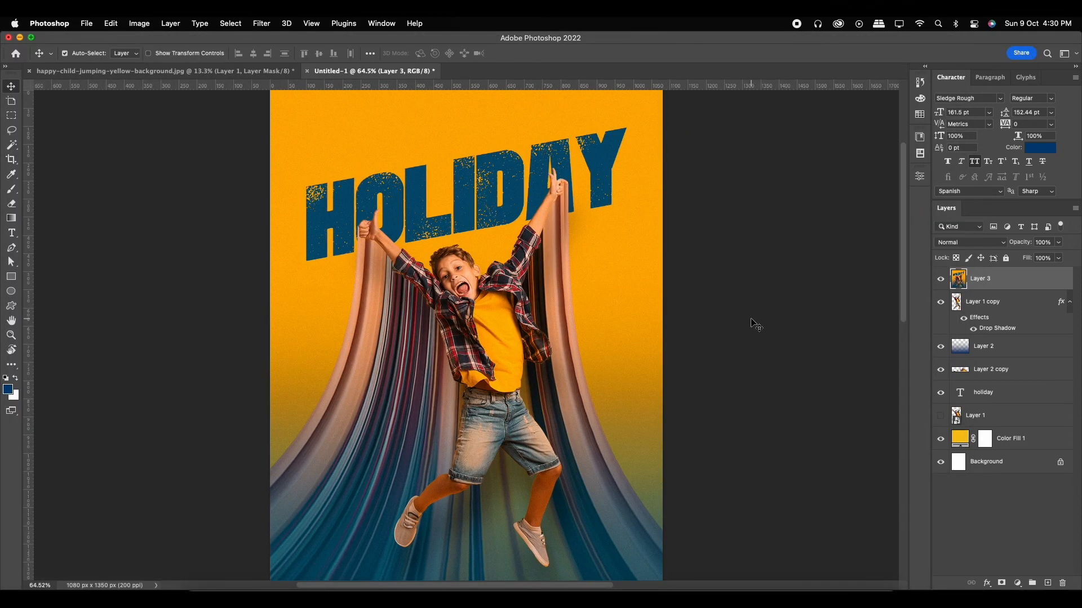